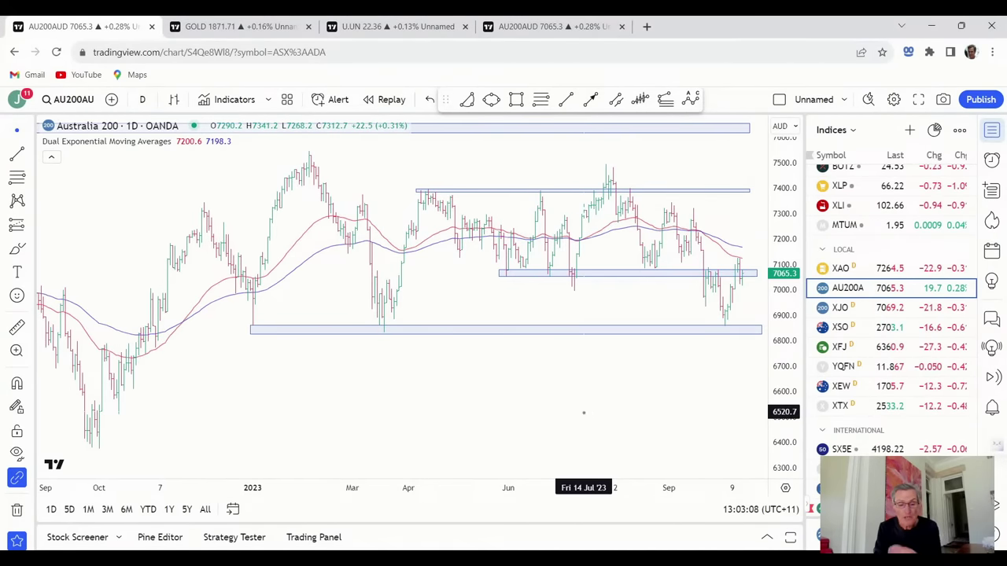
# Examine the October 2023 low against the lowest support zone on the daily Australia 200 chart
pyautogui.scroll(3, 584, 412)
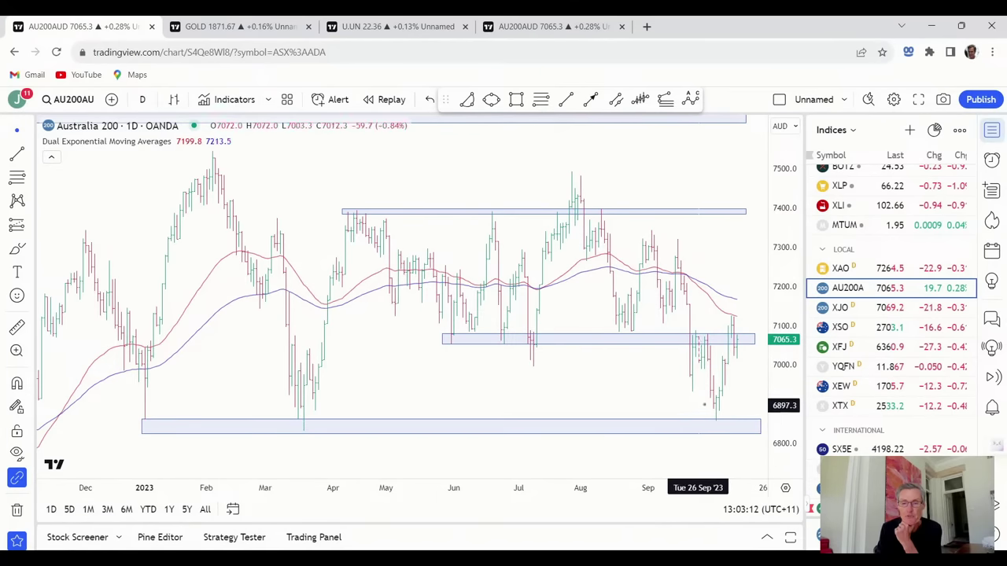
pyautogui.click(700, 419)
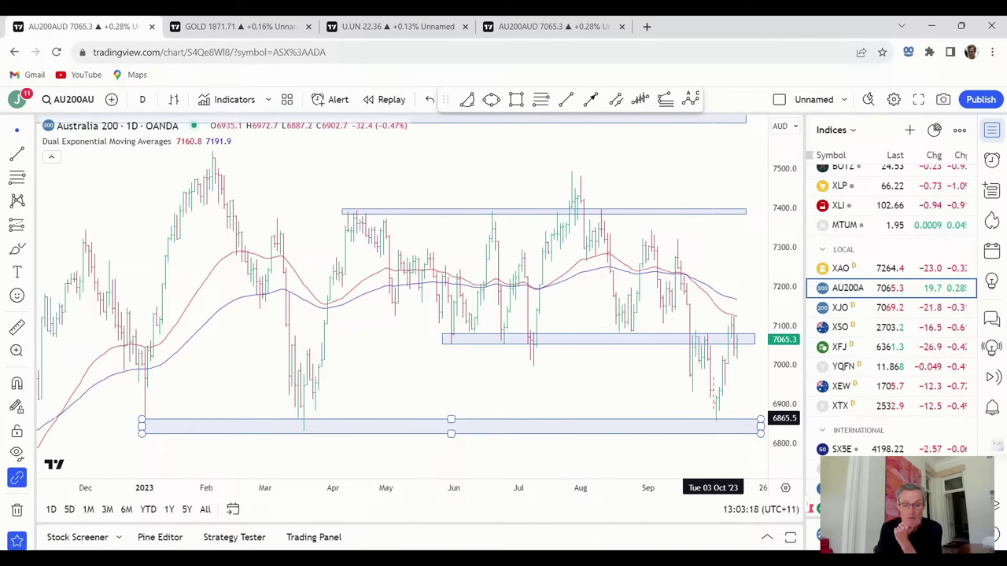
pyautogui.click(717, 422)
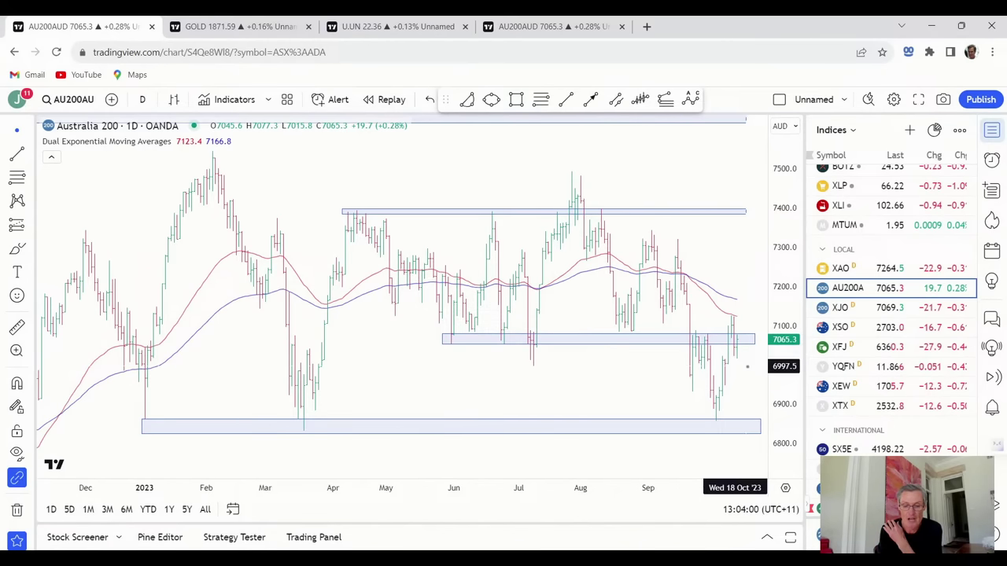
pyautogui.scroll(-2, 602, 364)
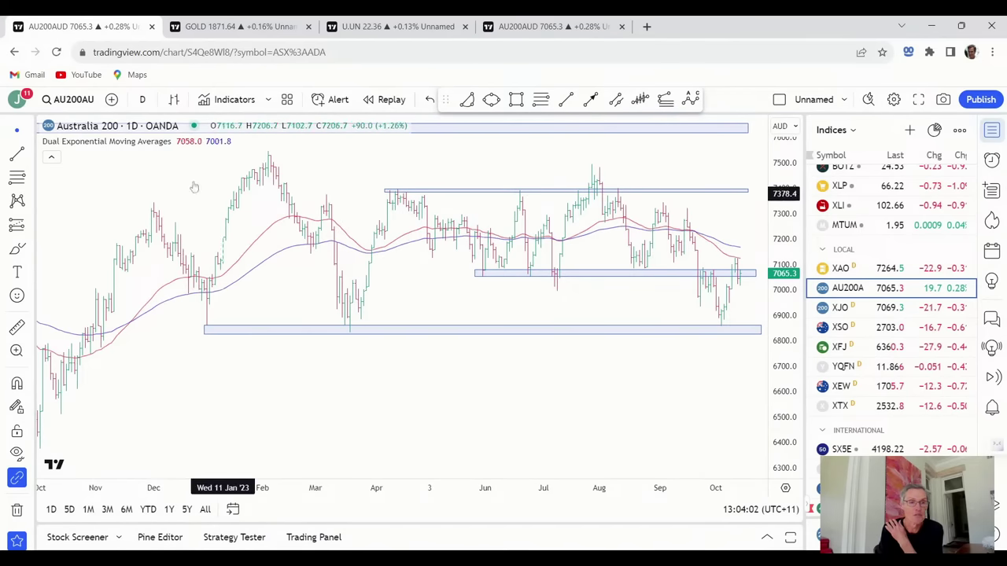
# Switch the Australia 200 chart to the 4-hour interval and examine price action around the middle support zone since June
pyautogui.click(142, 100)
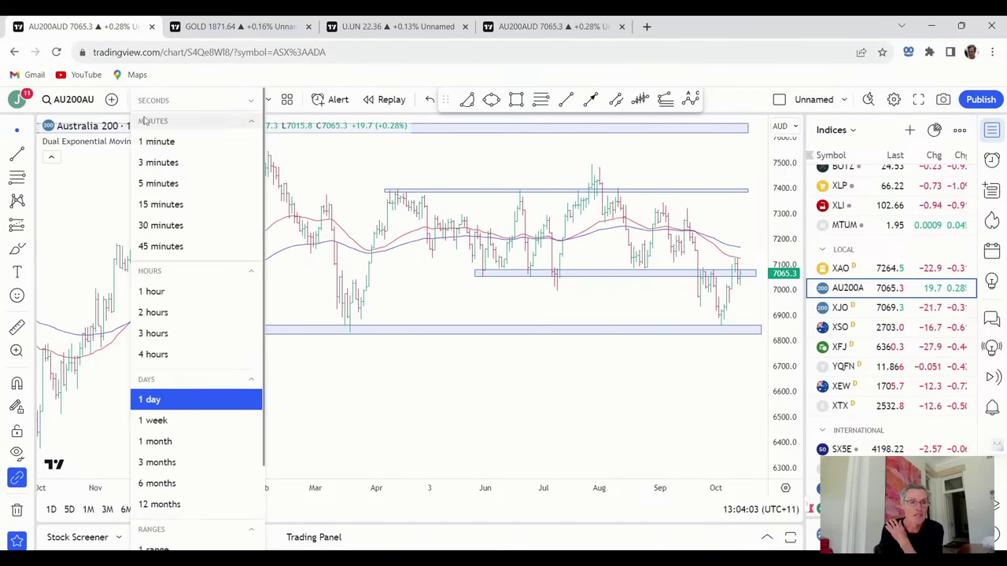
pyautogui.click(155, 355)
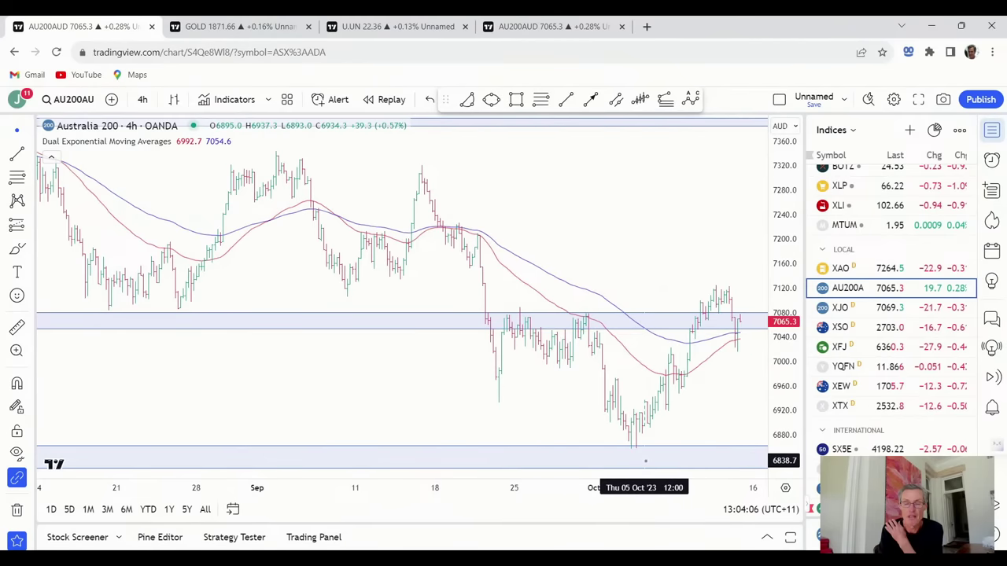
pyautogui.scroll(-5, 645, 461)
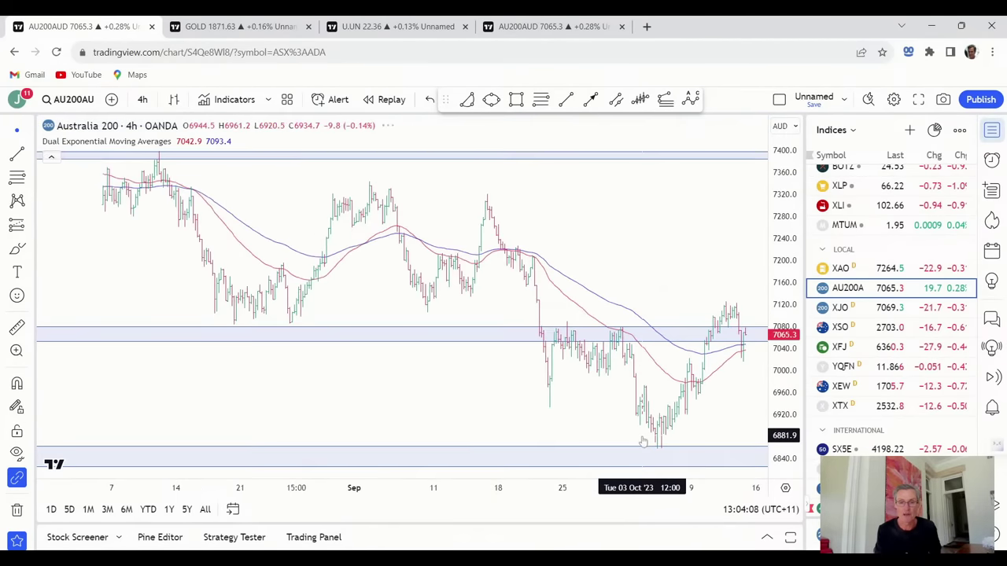
pyautogui.scroll(-5, 641, 435)
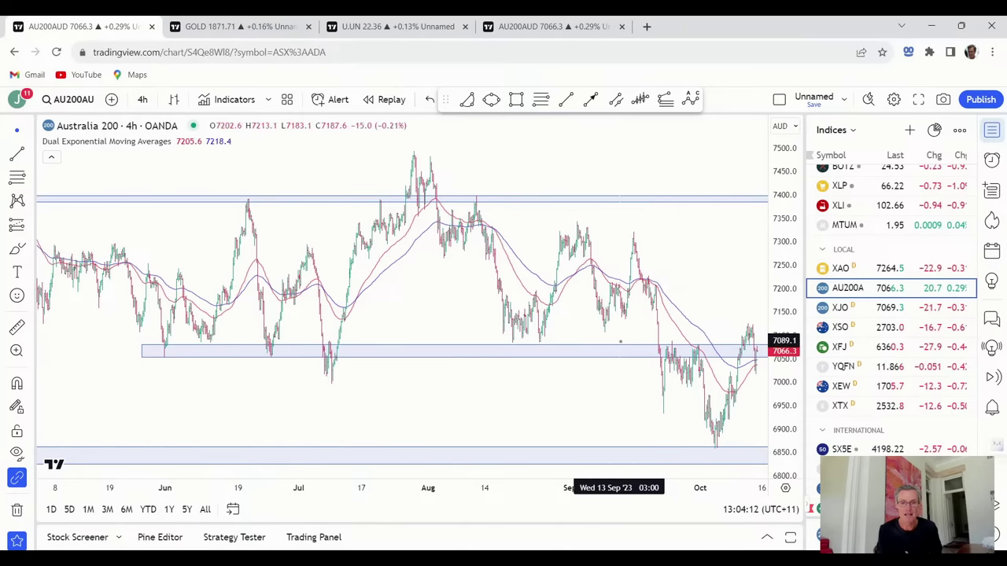
pyautogui.click(508, 352)
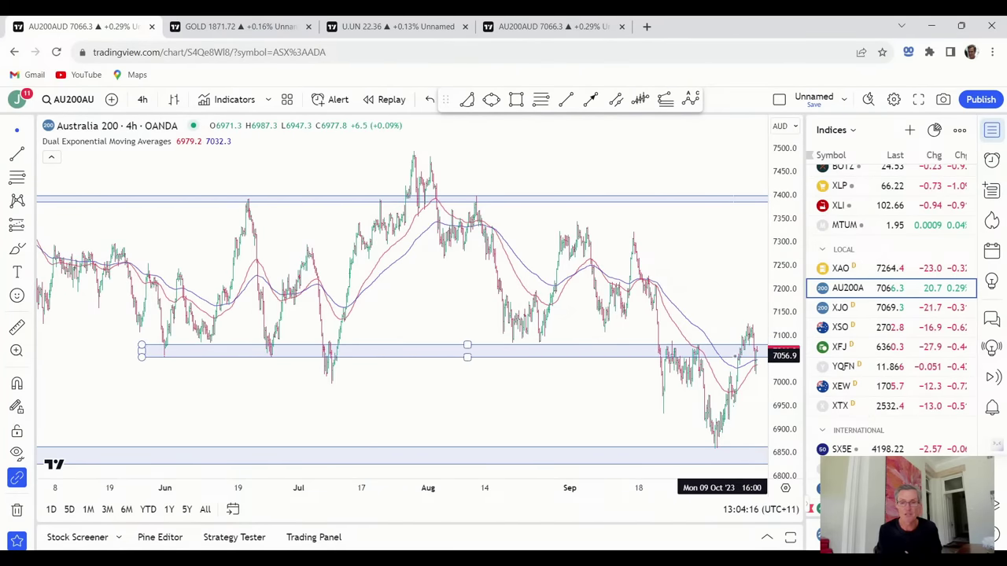
pyautogui.scroll(5, 722, 355)
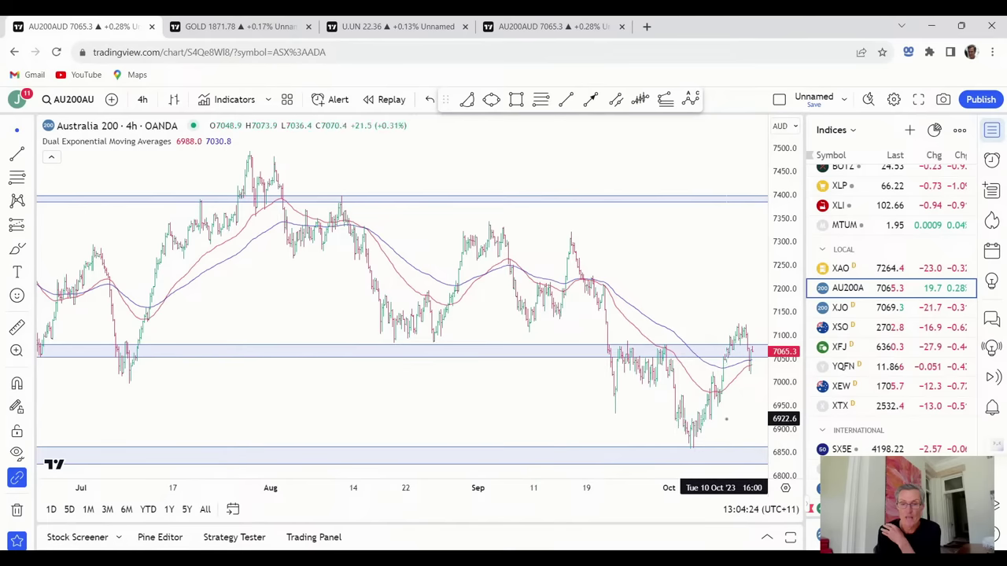
pyautogui.scroll(2, 708, 407)
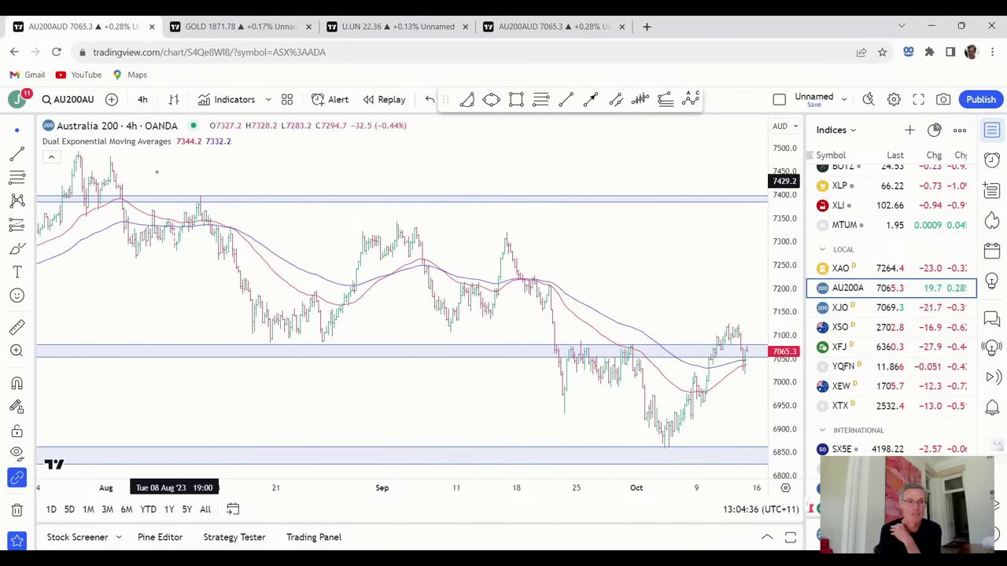
# Return the Australia 200 chart to the 1-day interval and inspect the latest bars at the middle zone
pyautogui.click(142, 99)
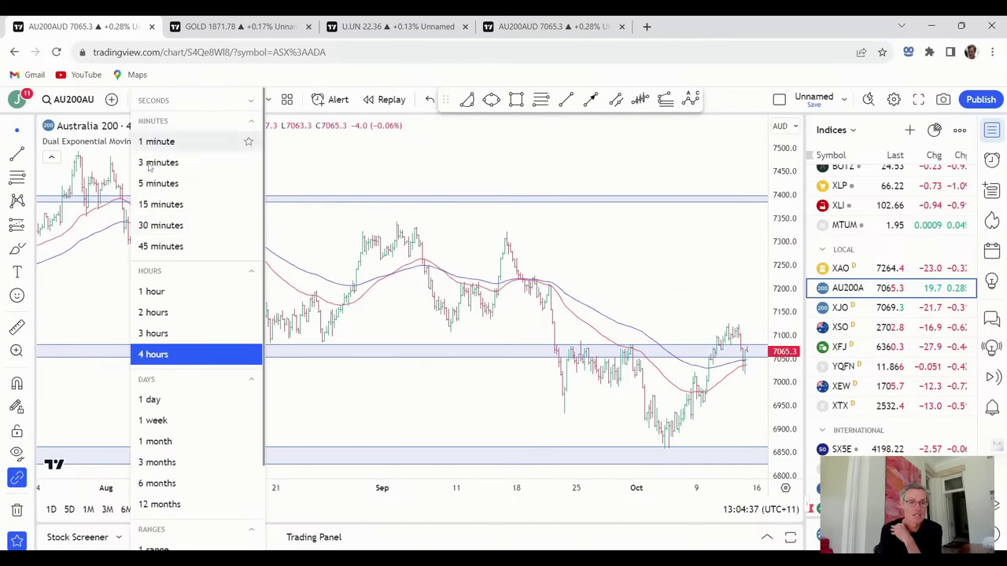
pyautogui.click(162, 400)
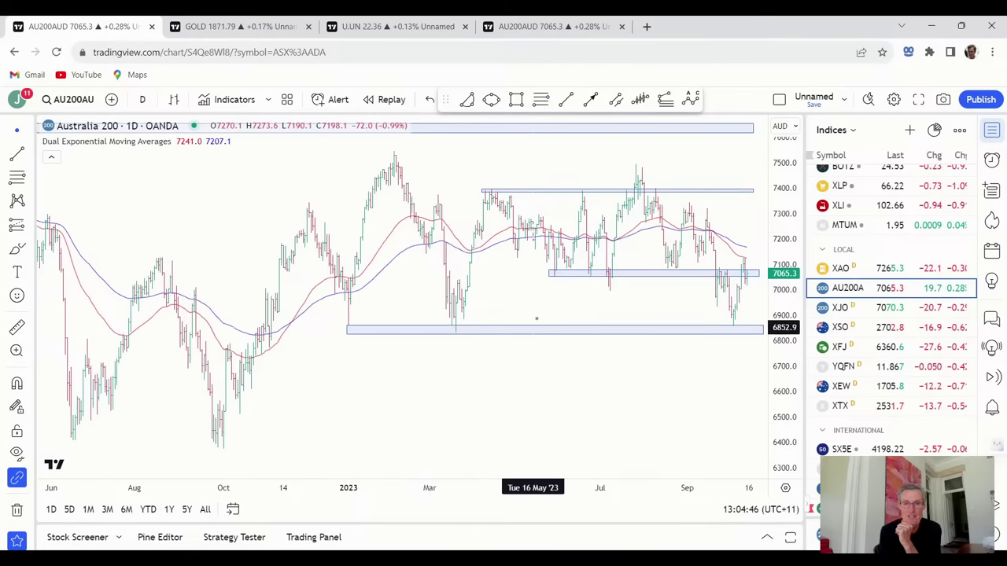
pyautogui.click(566, 276)
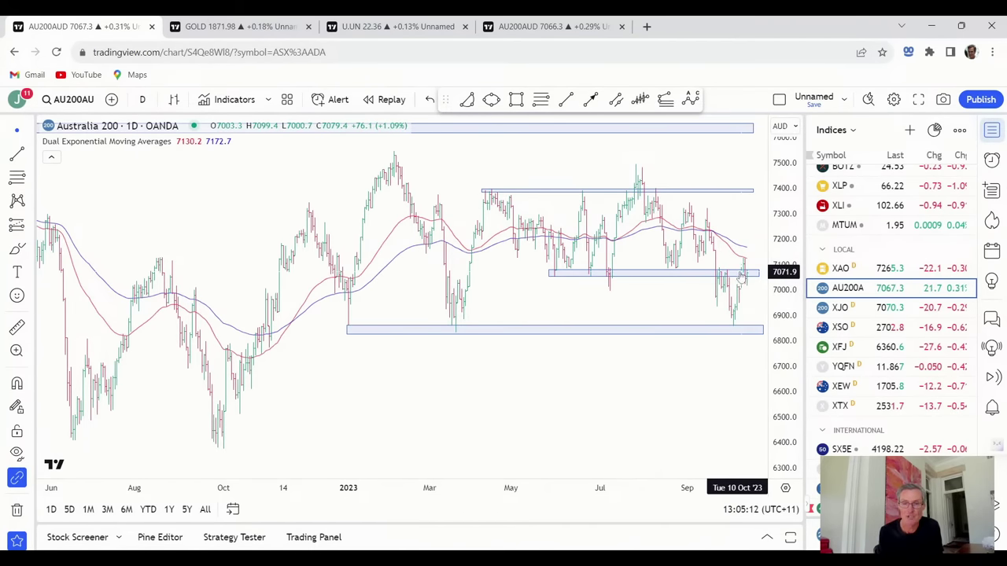
pyautogui.click(738, 275)
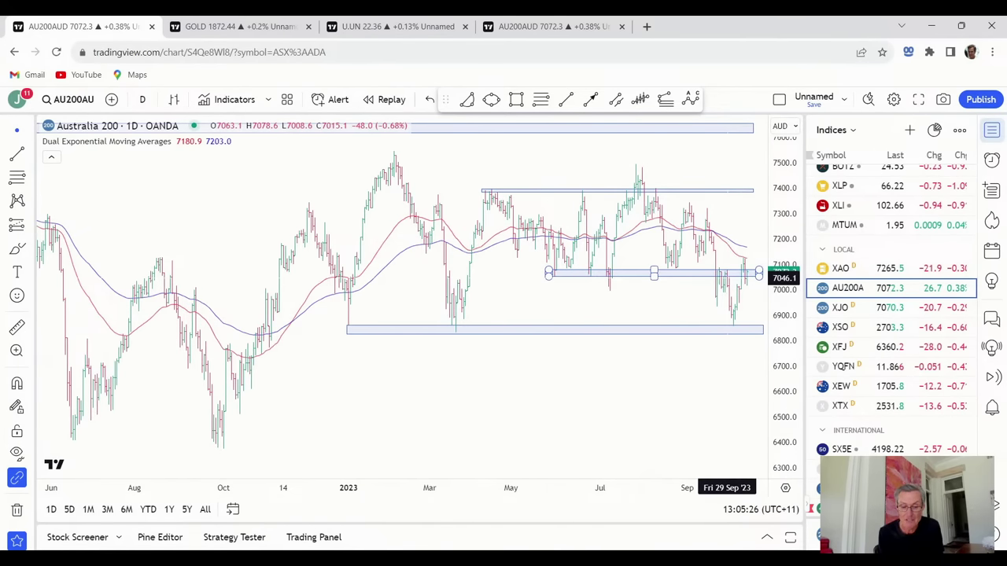
# Measure the Australia 200 rally from the March 2020 low to the August 2021 high, then clear the measurement
pyautogui.scroll(-3, 726, 278)
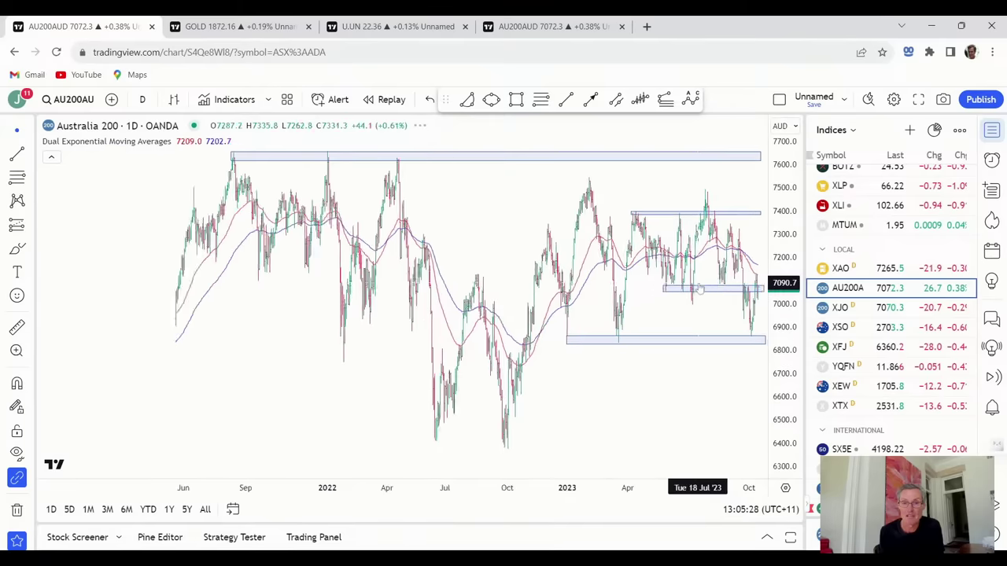
pyautogui.scroll(-3, 699, 288)
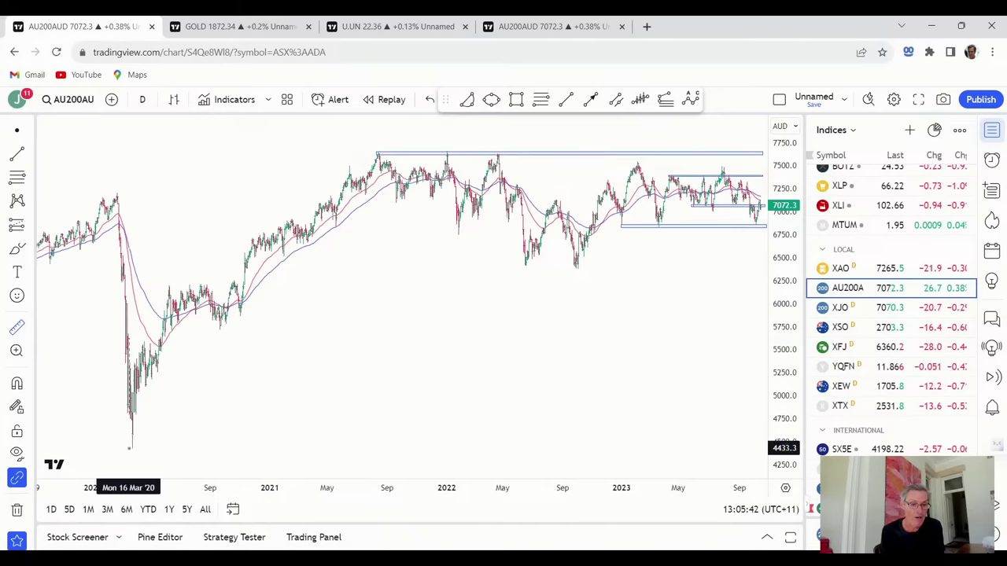
pyautogui.moveTo(133, 446); pyautogui.dragTo(376, 153)
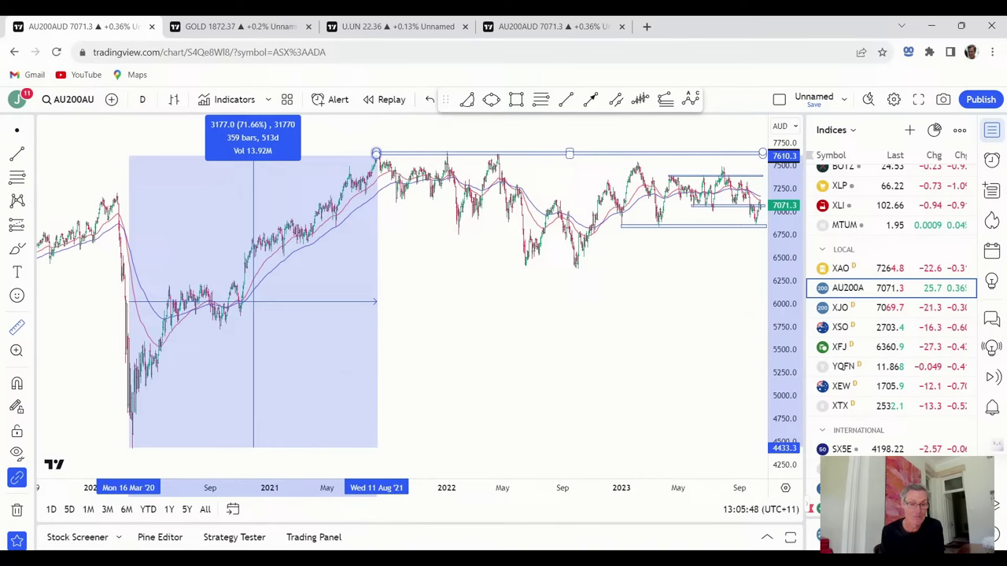
pyautogui.click(405, 228)
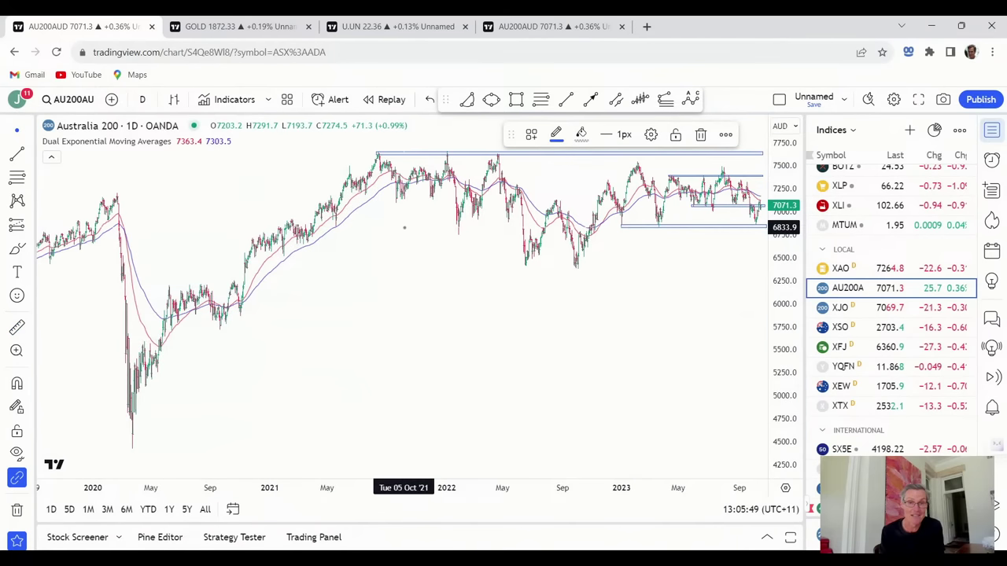
# Examine the Australia 200 trading range from 2021 onward and the October 2023 bounce off the lowest zone
pyautogui.scroll(2, 427, 326)
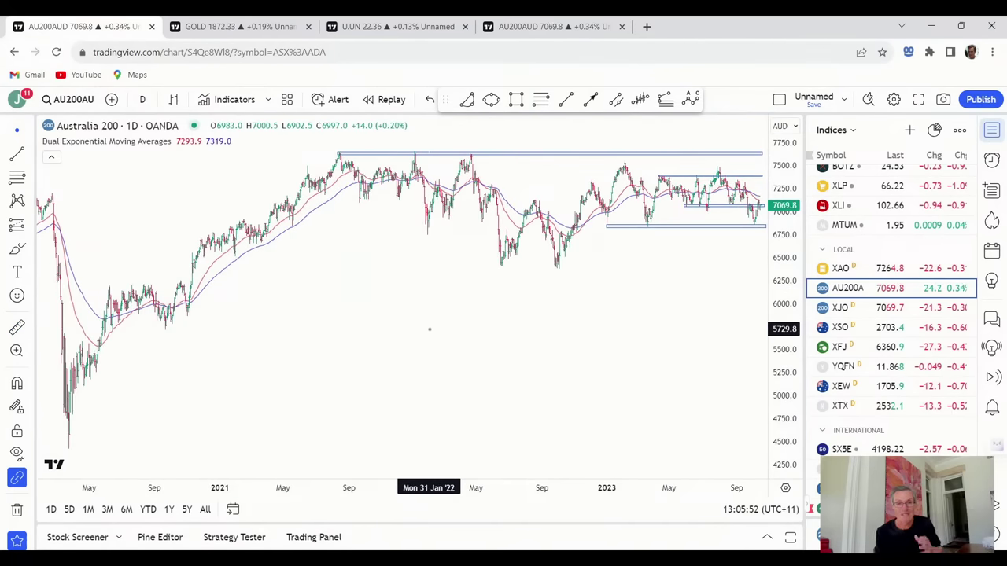
pyautogui.scroll(3, 430, 329)
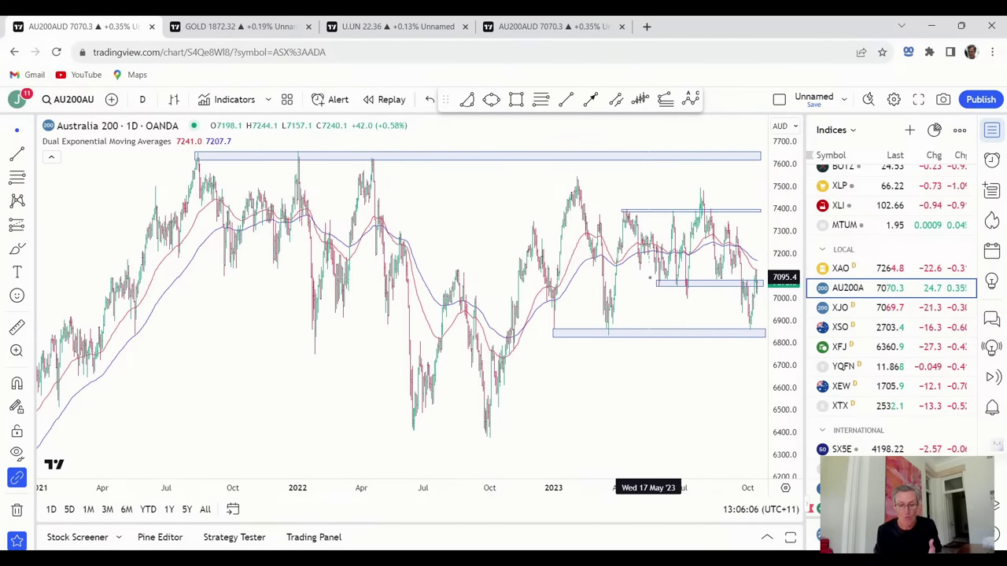
pyautogui.scroll(5, 648, 277)
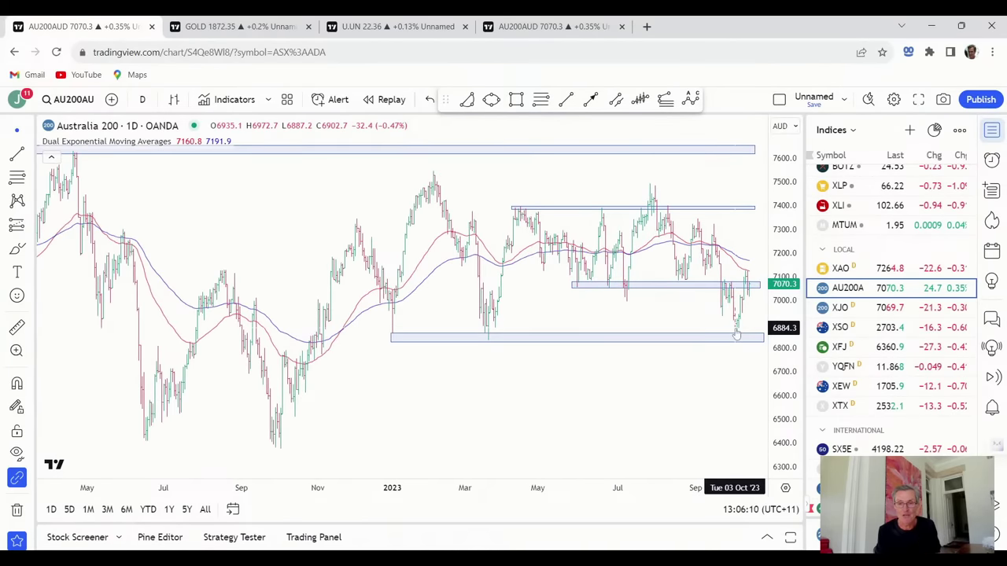
pyautogui.click(744, 283)
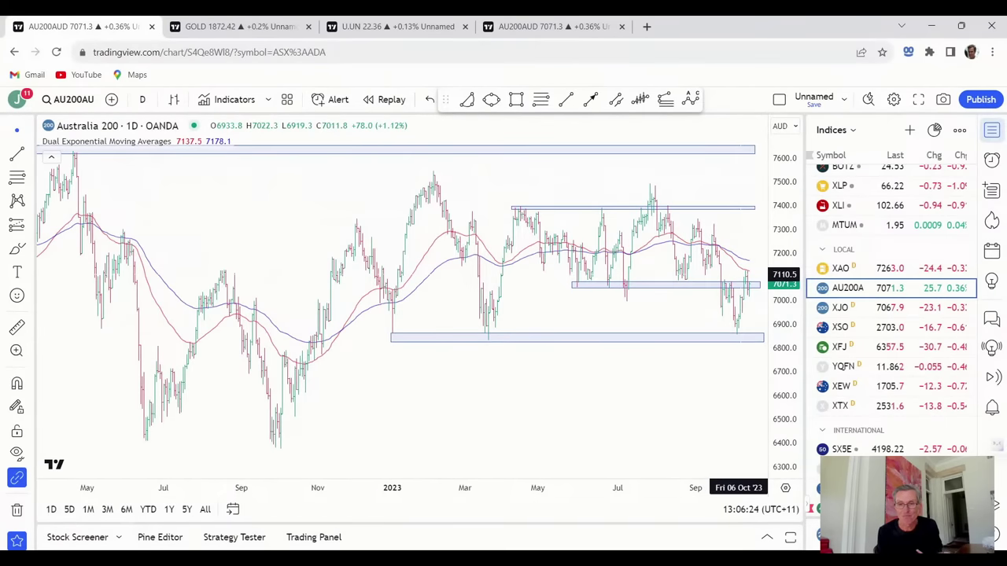
pyautogui.scroll(3, 737, 275)
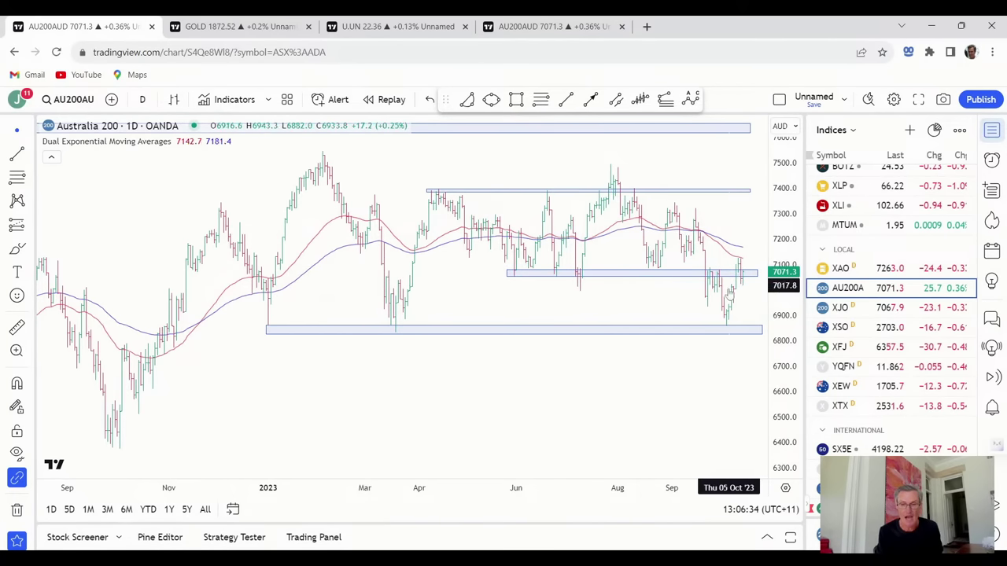
pyautogui.scroll(2, 730, 305)
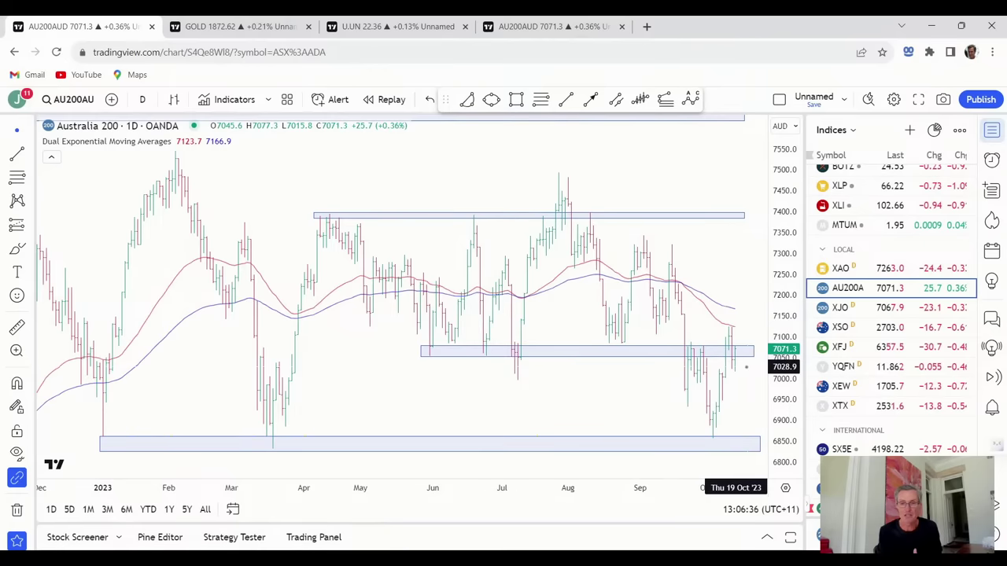
# Shift the daily chart to leave space after the latest bar and inspect the end of the middle zone
pyautogui.scroll(-2, 736, 308)
pyautogui.moveTo(737, 316); pyautogui.dragTo(697, 294)
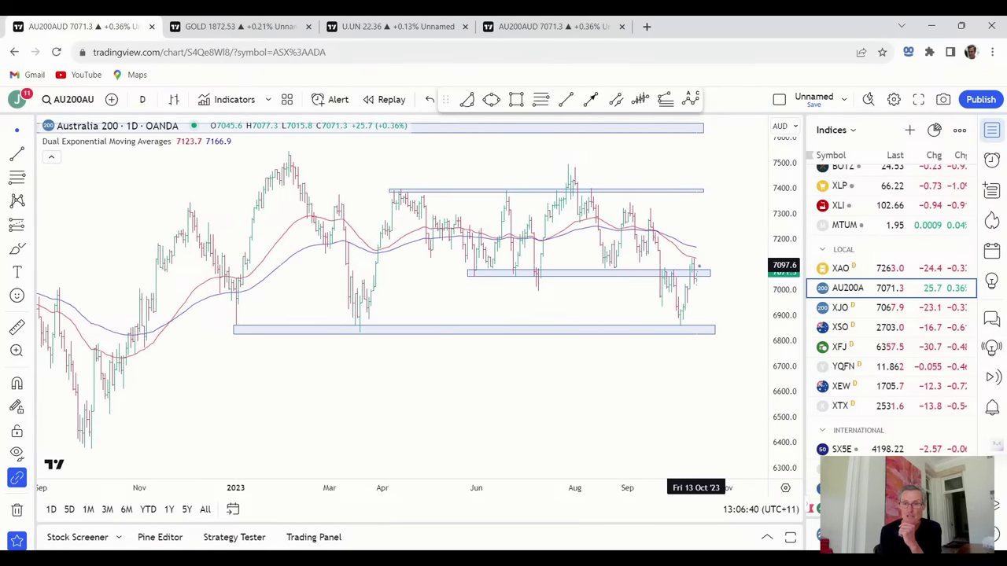
pyautogui.click(710, 275)
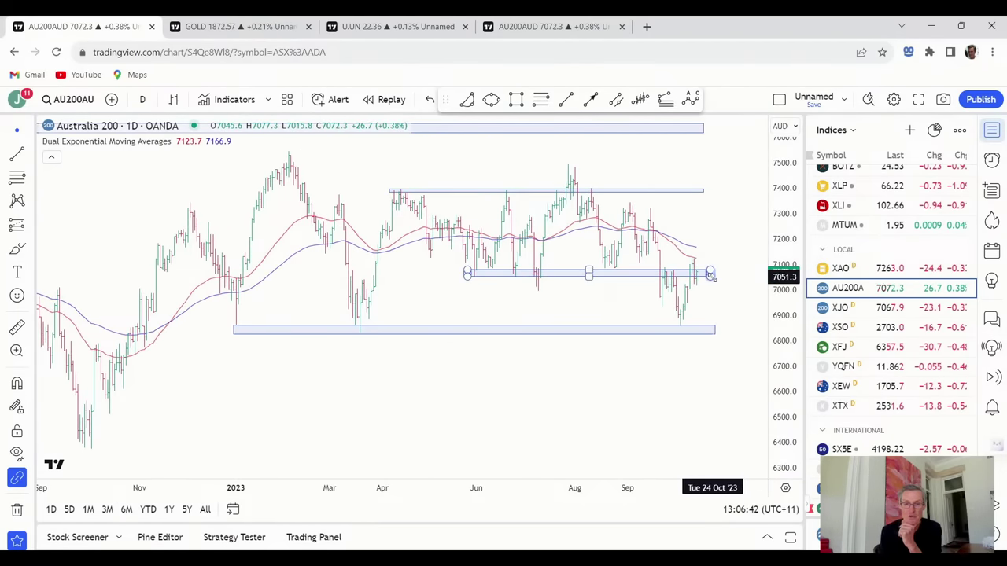
pyautogui.click(720, 282)
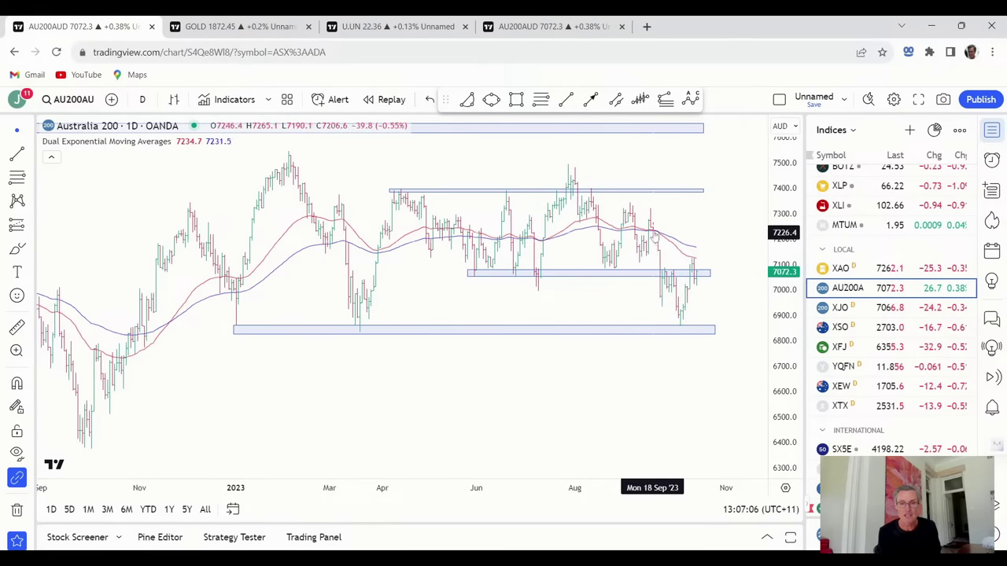
# Compare the Australia 200 price history back to 2020 with its current position at the middle zone
pyautogui.scroll(-4, 661, 248)
pyautogui.scroll(-5, 645, 276)
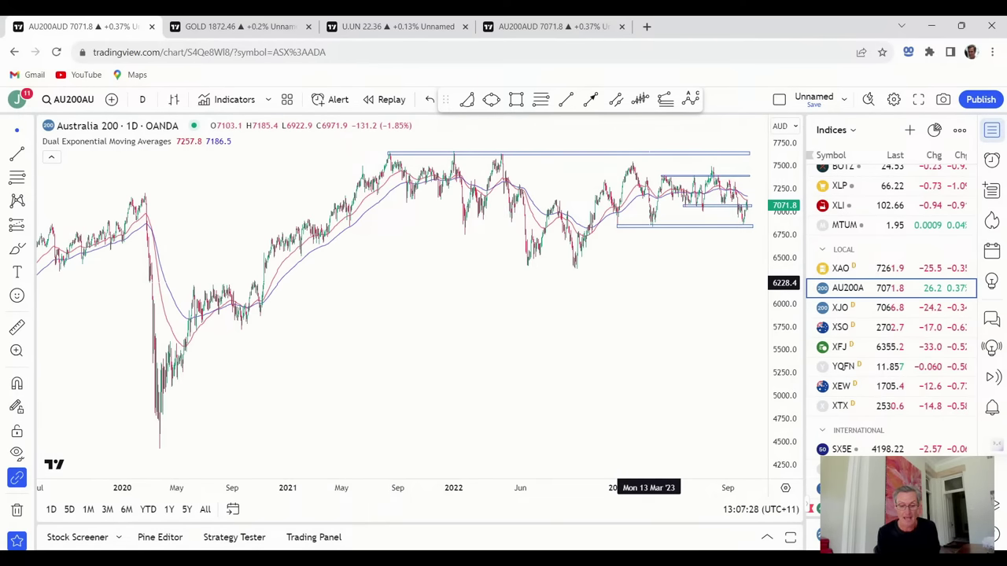
pyautogui.scroll(8, 648, 283)
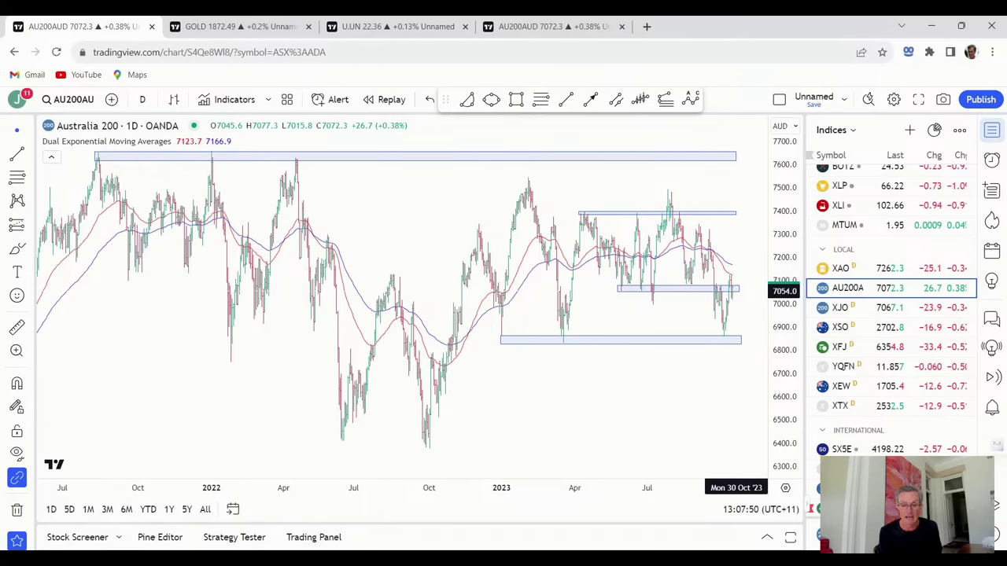
pyautogui.click(736, 289)
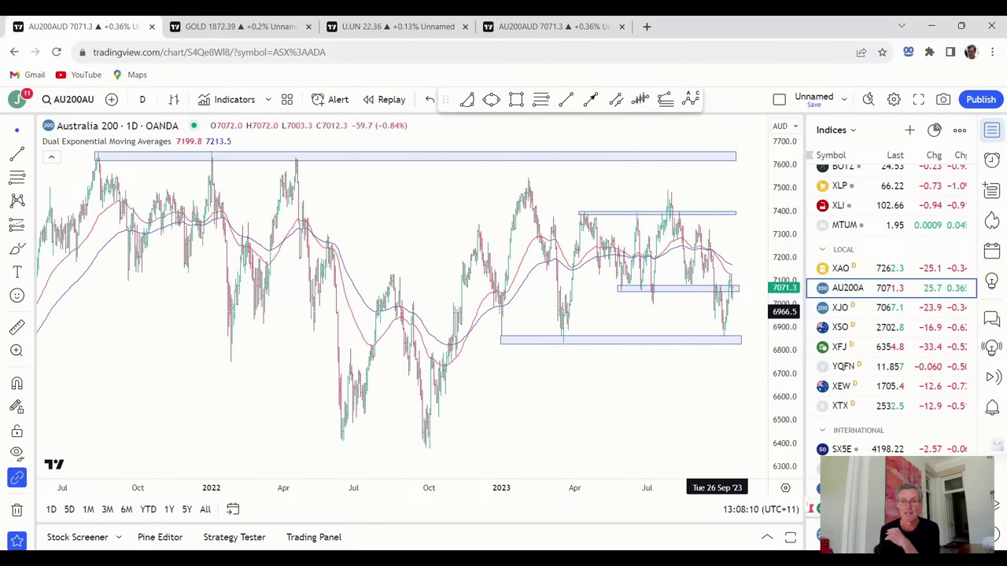
# Open the XSO chart from the watchlist and examine price near the horizontal green support line, including history back to 2020
pyautogui.click(840, 327)
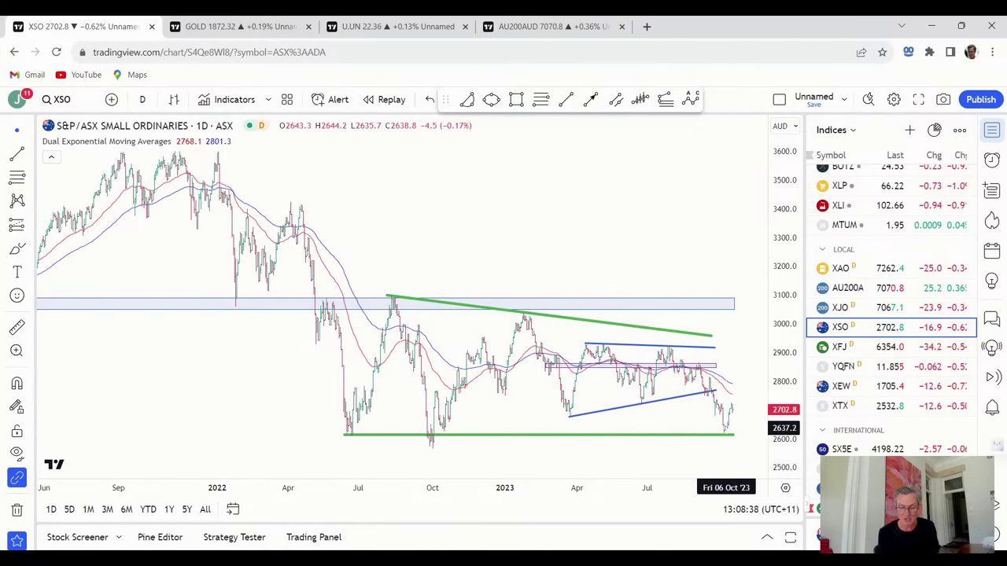
pyautogui.click(730, 435)
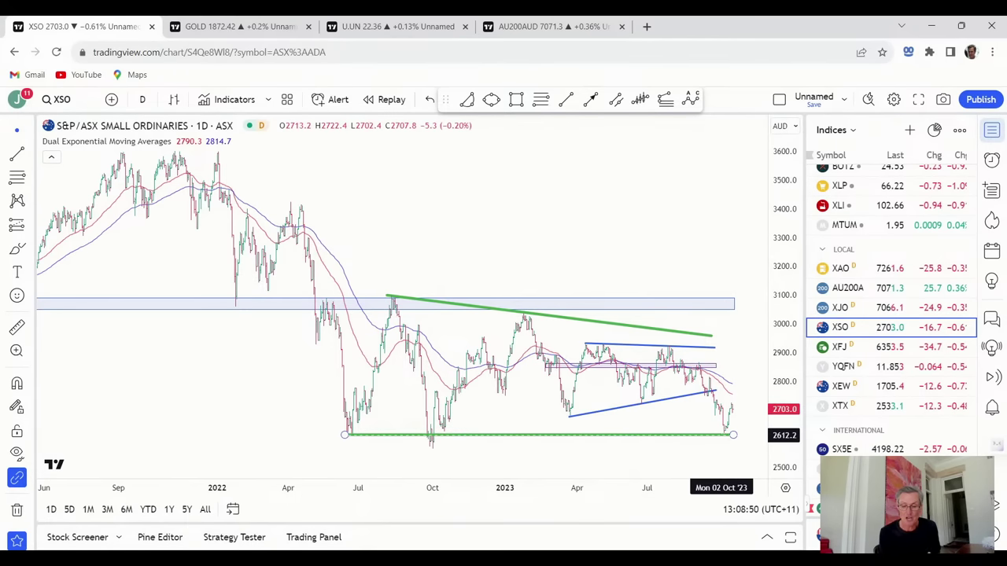
pyautogui.scroll(-6, 722, 435)
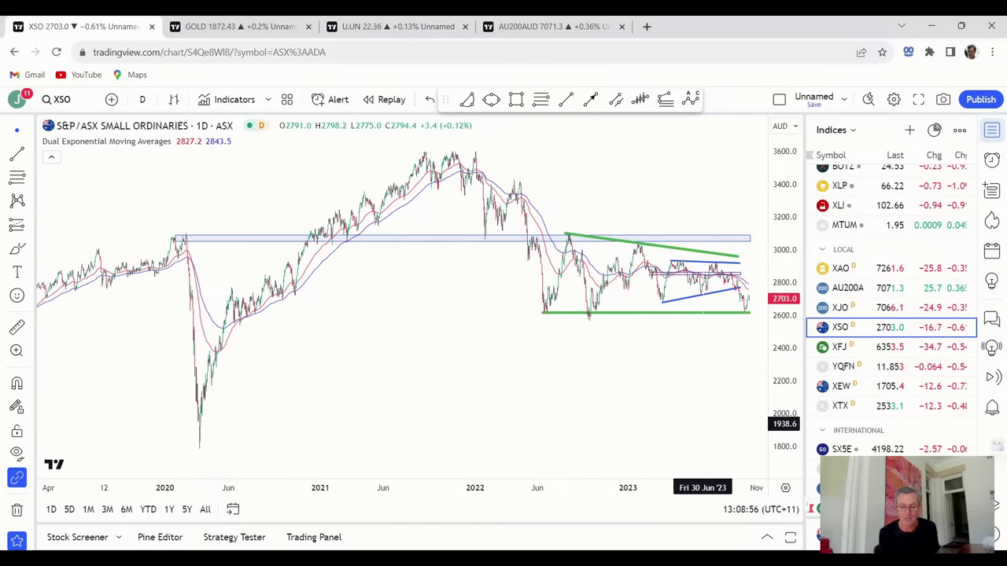
pyautogui.scroll(3, 702, 424)
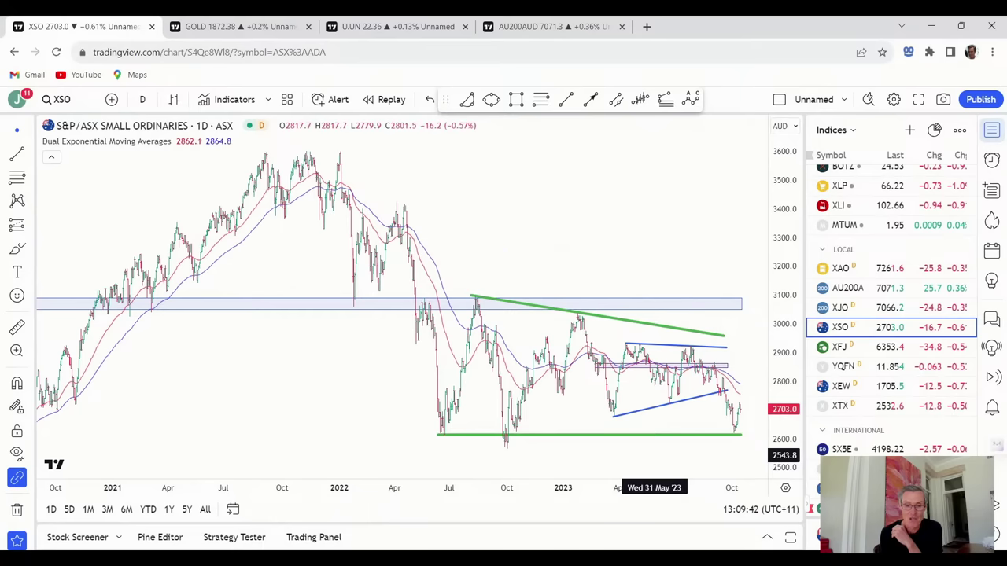
# Check the XSO history back to 2020, and switch to the gold chart to examine recent price around the small zone near 1885
pyautogui.scroll(-3, 654, 458)
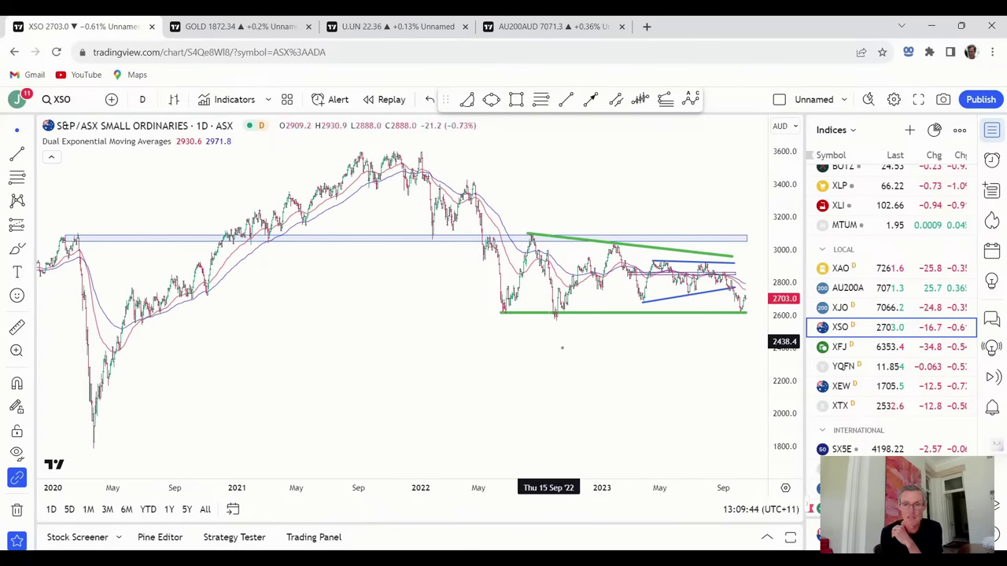
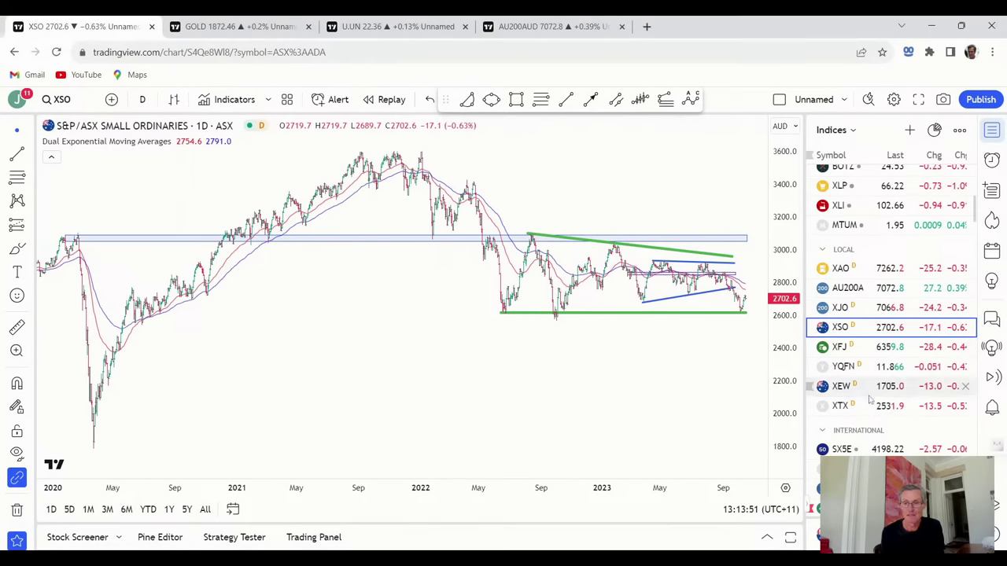
pyautogui.click(211, 33)
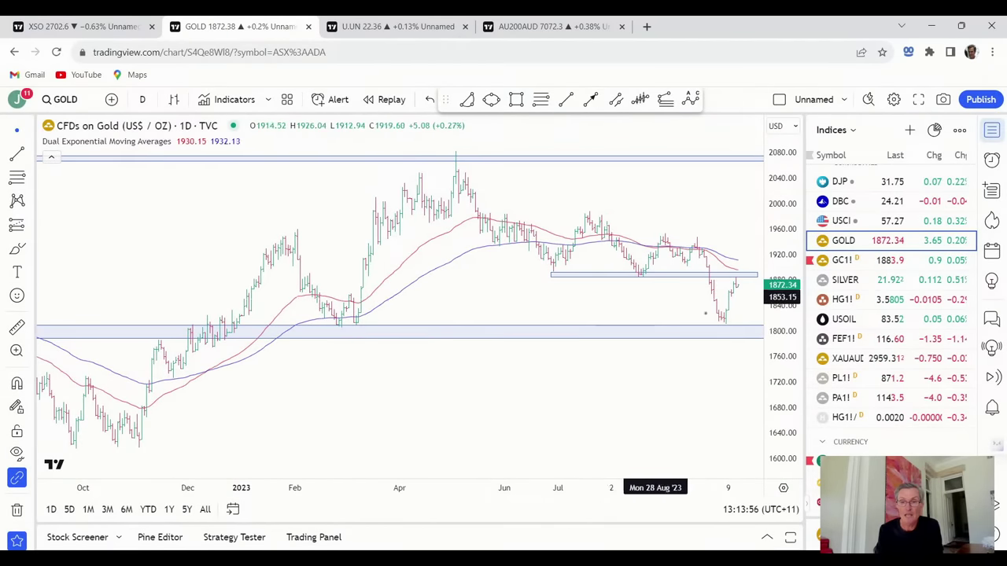
pyautogui.scroll(2, 725, 342)
pyautogui.scroll(1, 725, 342)
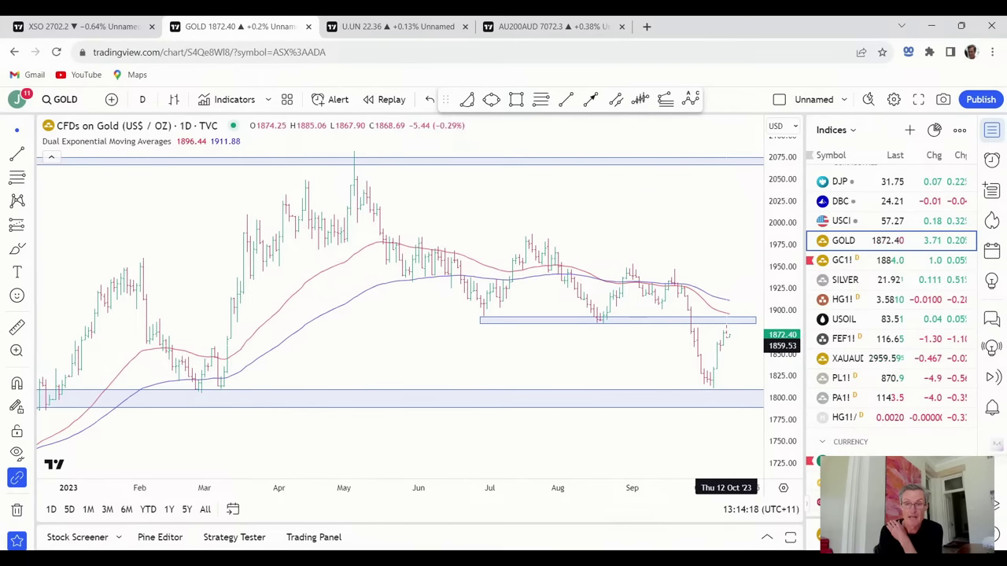
pyautogui.scroll(-1, 412, 301)
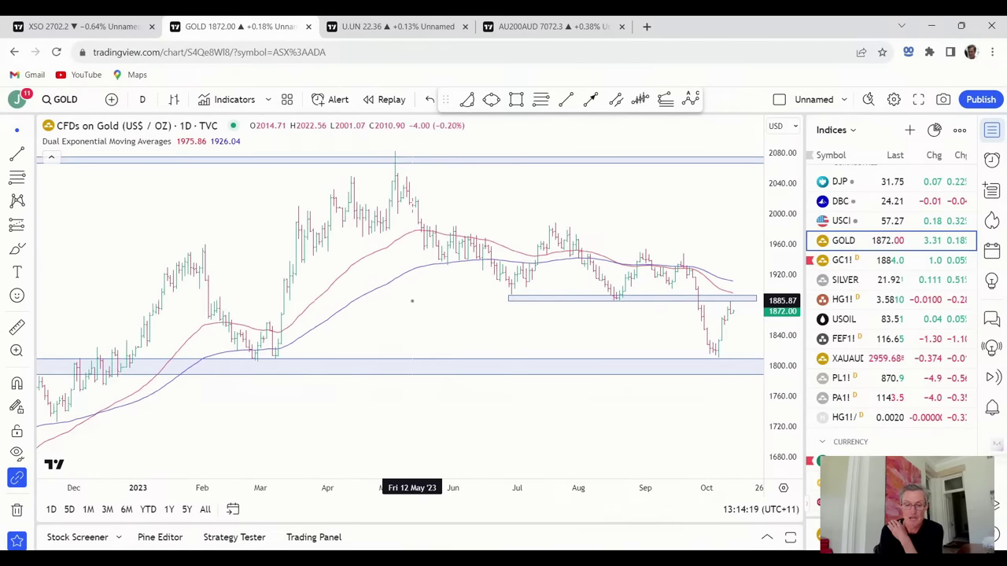
# Set the gold chart to the 4-hour interval and examine price around the small zone back to April 2023
pyautogui.click(142, 99)
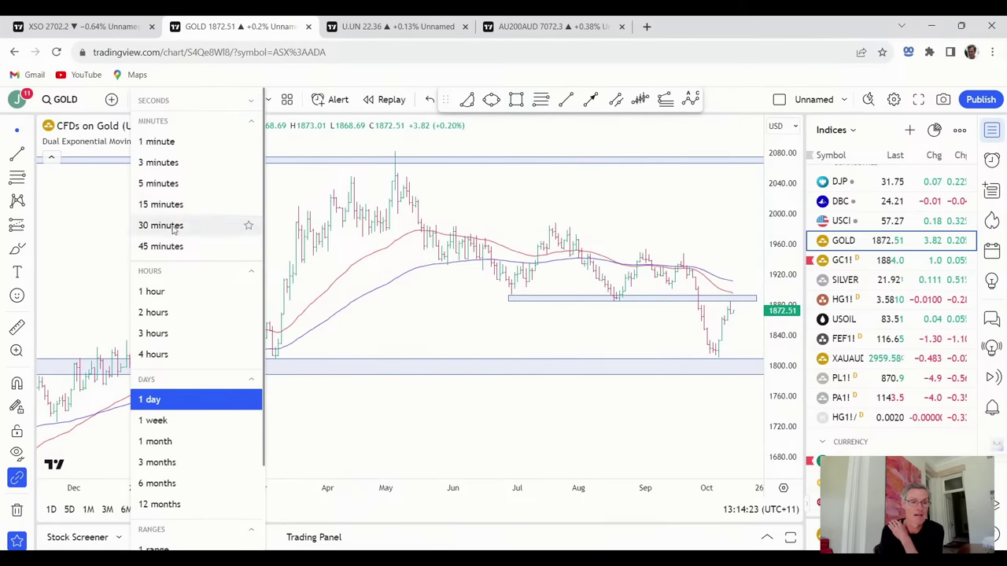
pyautogui.click(158, 358)
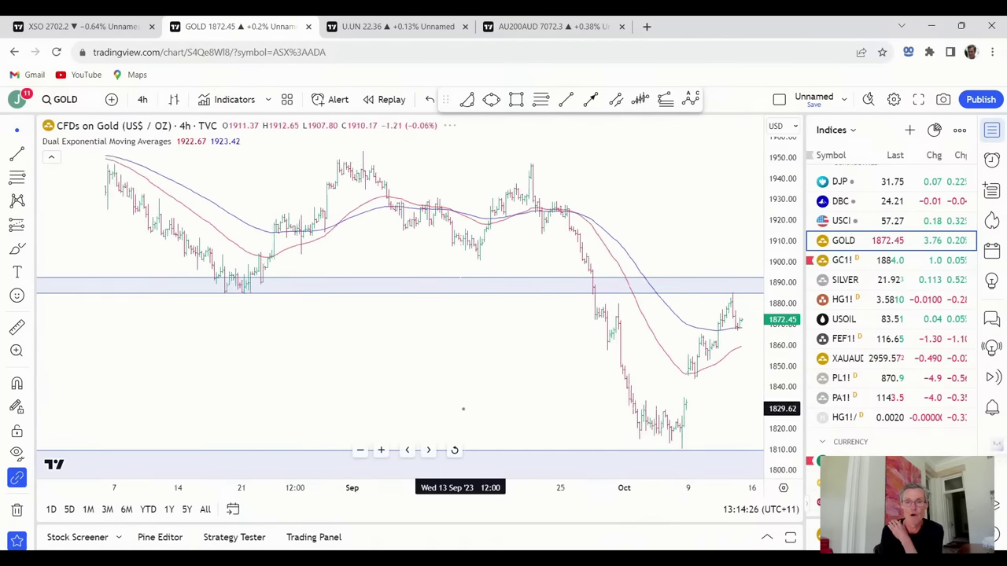
pyautogui.scroll(-5, 463, 409)
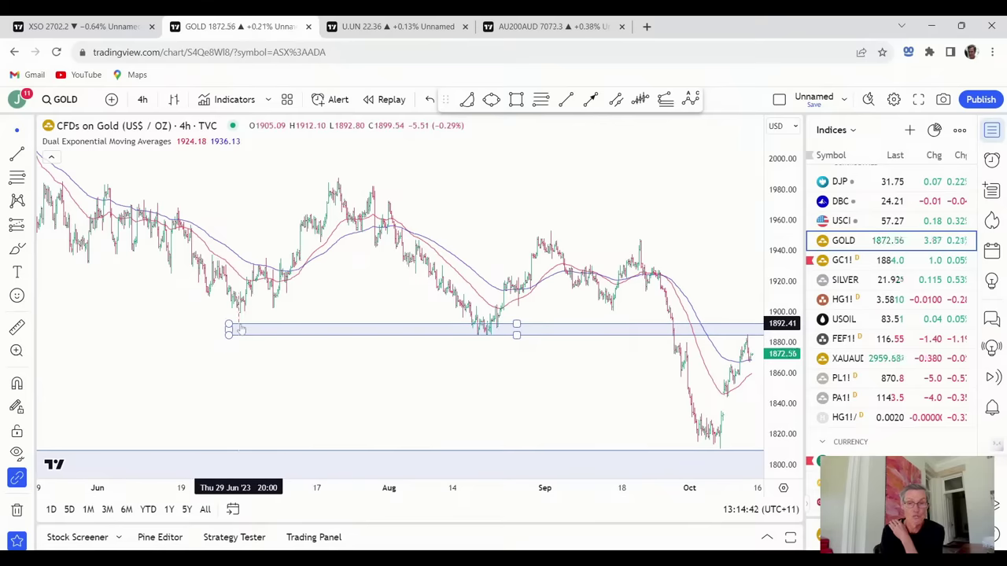
pyautogui.scroll(-3, 240, 329)
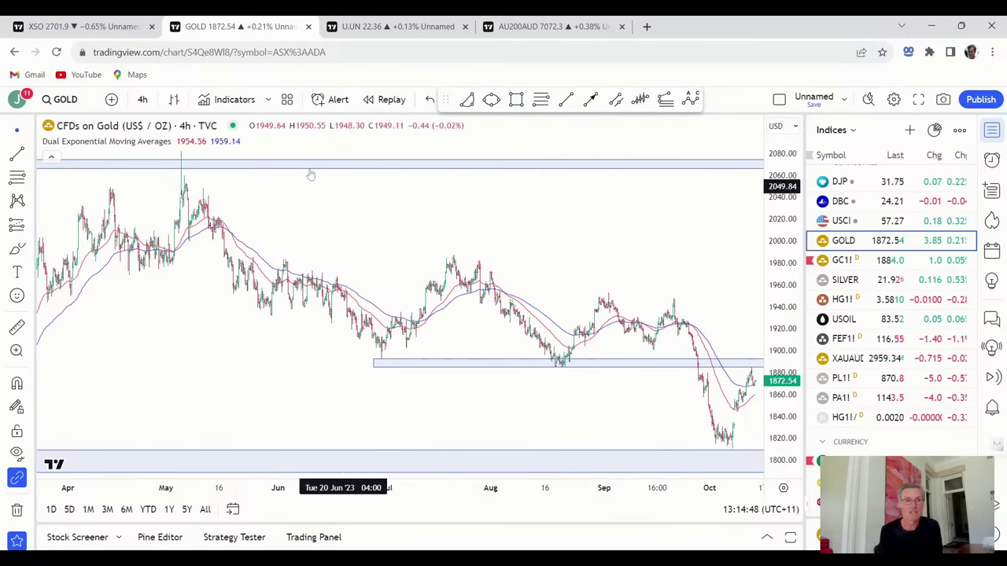
# Set the gold chart to the 1-day interval and compare the October 2023 price with the upper, small and lower zones
pyautogui.click(143, 99)
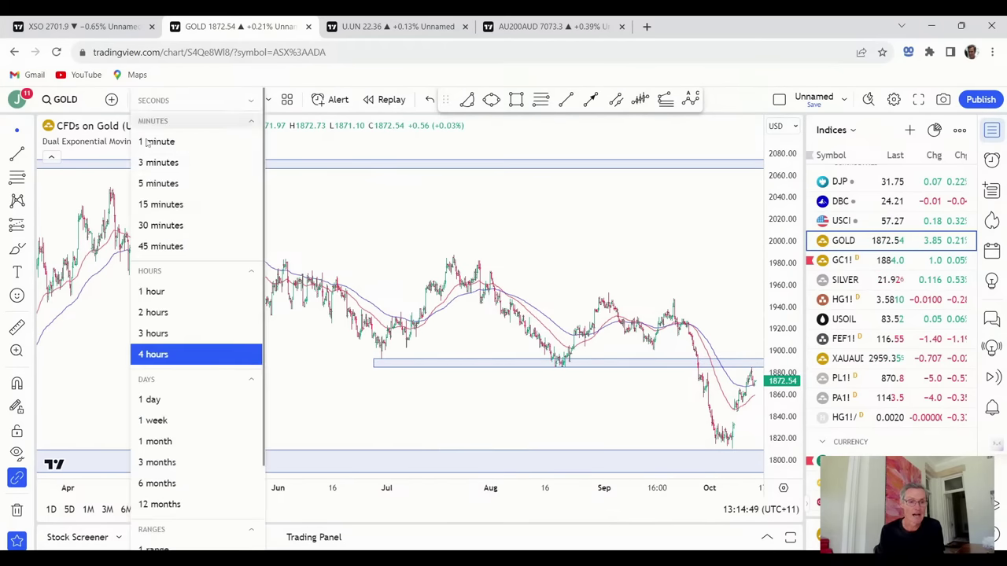
pyautogui.click(157, 403)
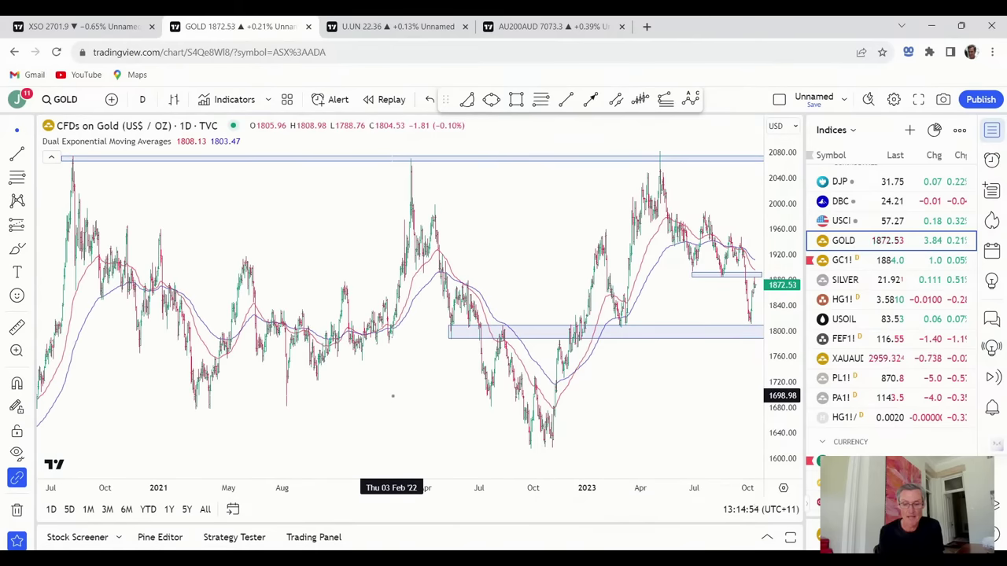
pyautogui.scroll(5, 392, 396)
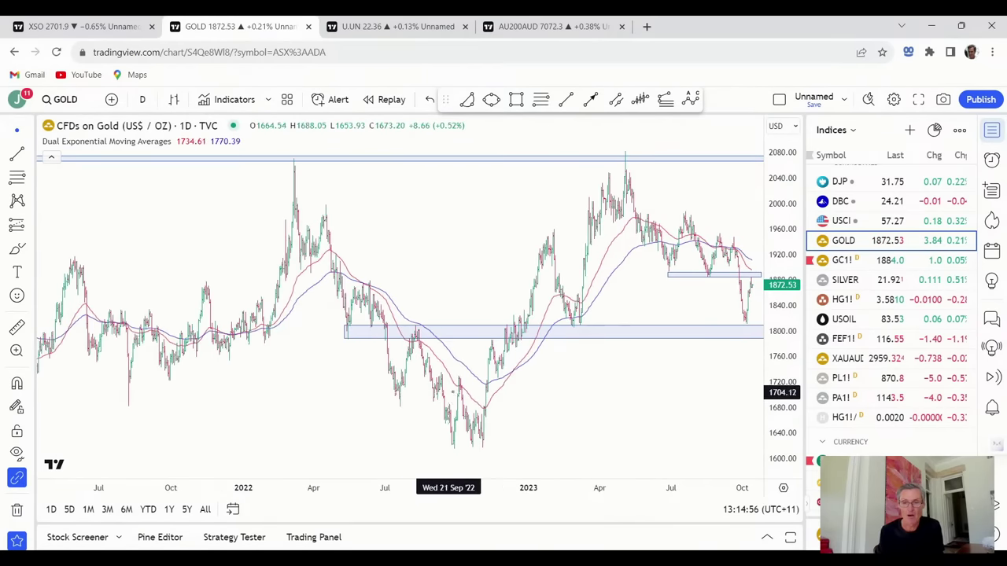
pyautogui.scroll(5, 502, 387)
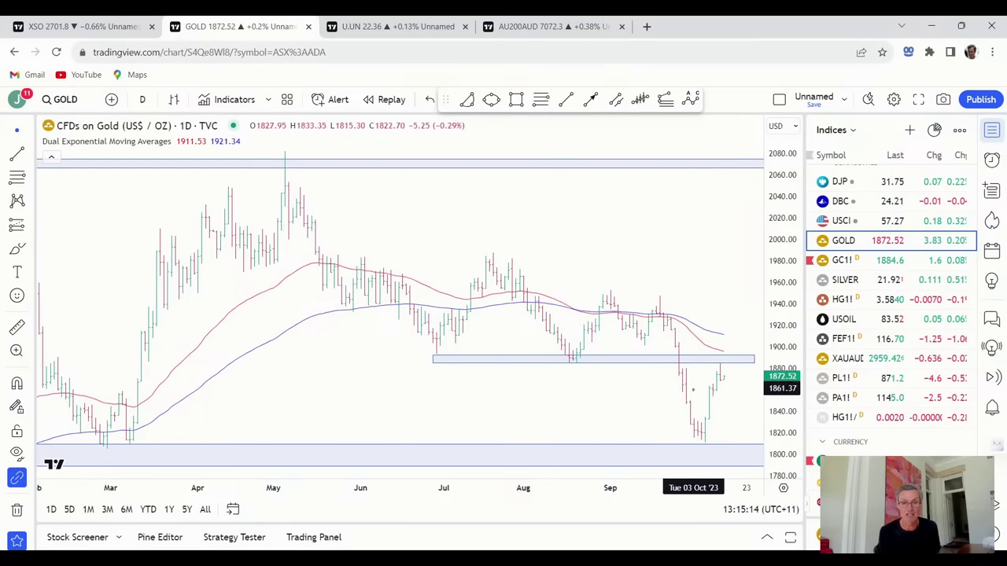
pyautogui.scroll(-2, 693, 393)
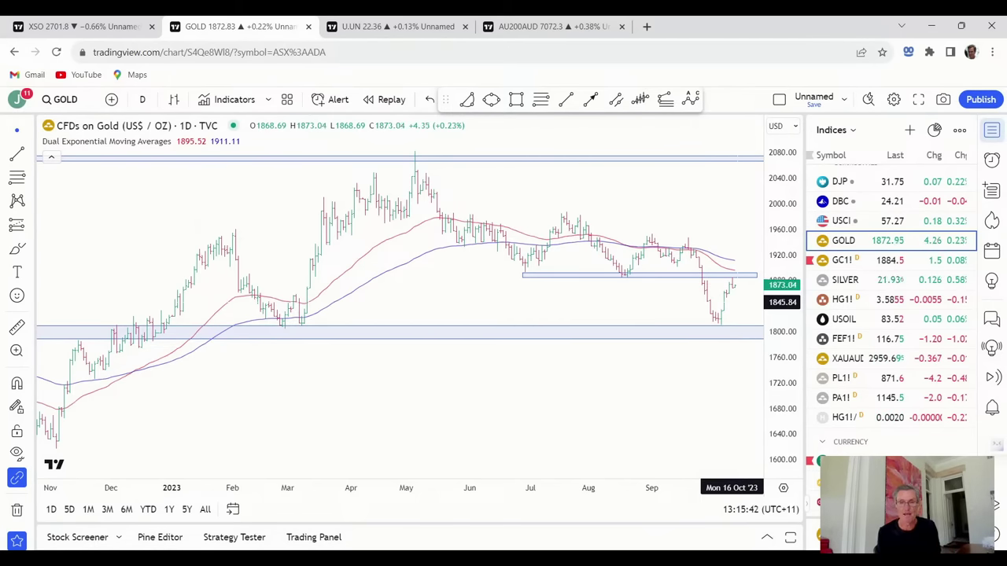
pyautogui.scroll(-2, 732, 302)
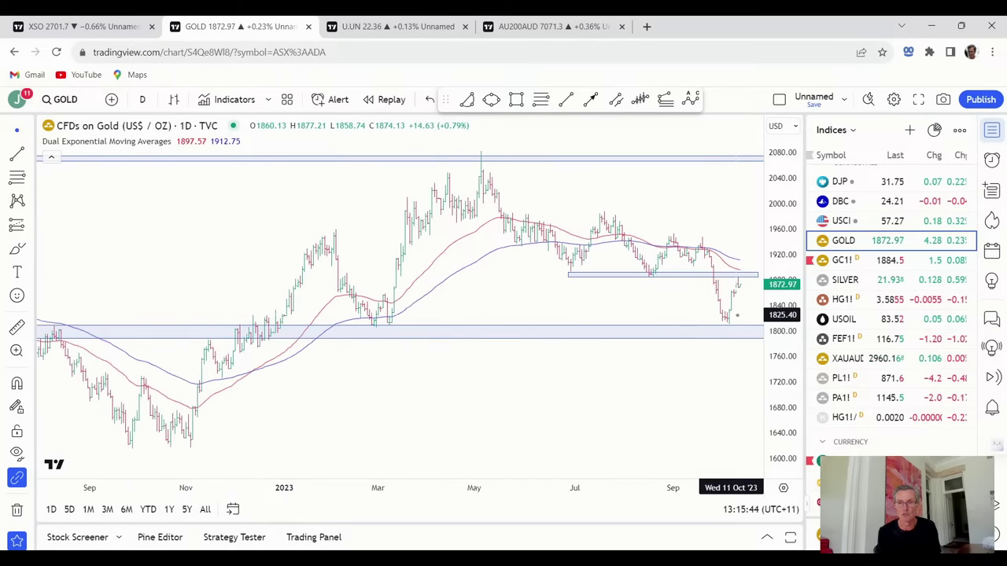
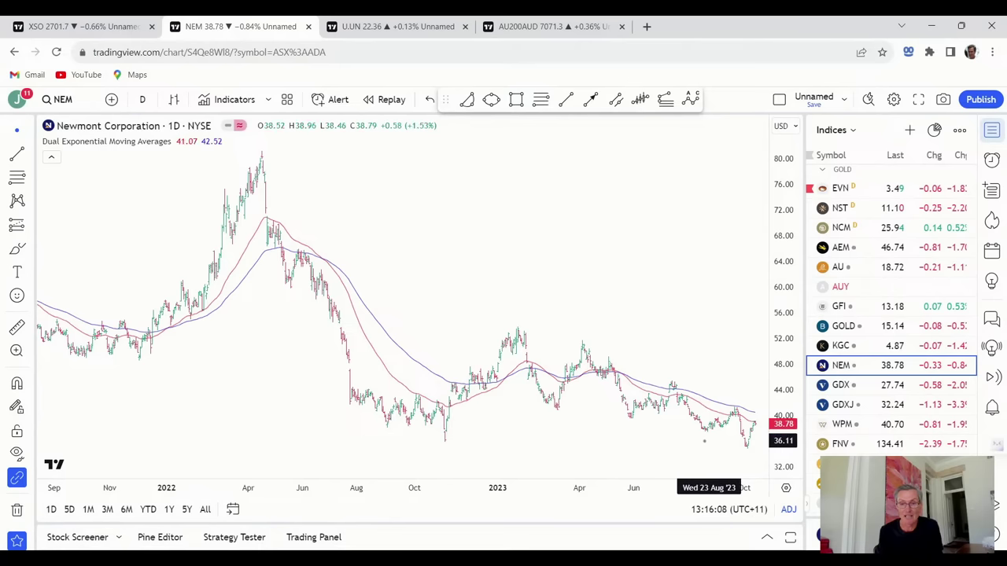
# Examine Newmont's recent daily price action, and open the Barrick Gold chart to review its price since early 2022
pyautogui.scroll(5, 695, 441)
pyautogui.scroll(2, 695, 443)
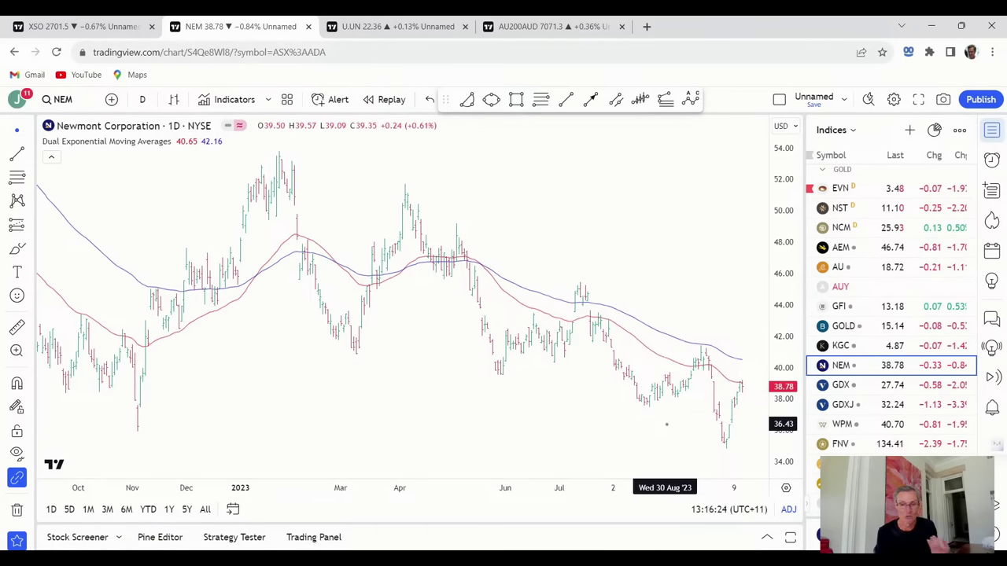
pyautogui.click(839, 328)
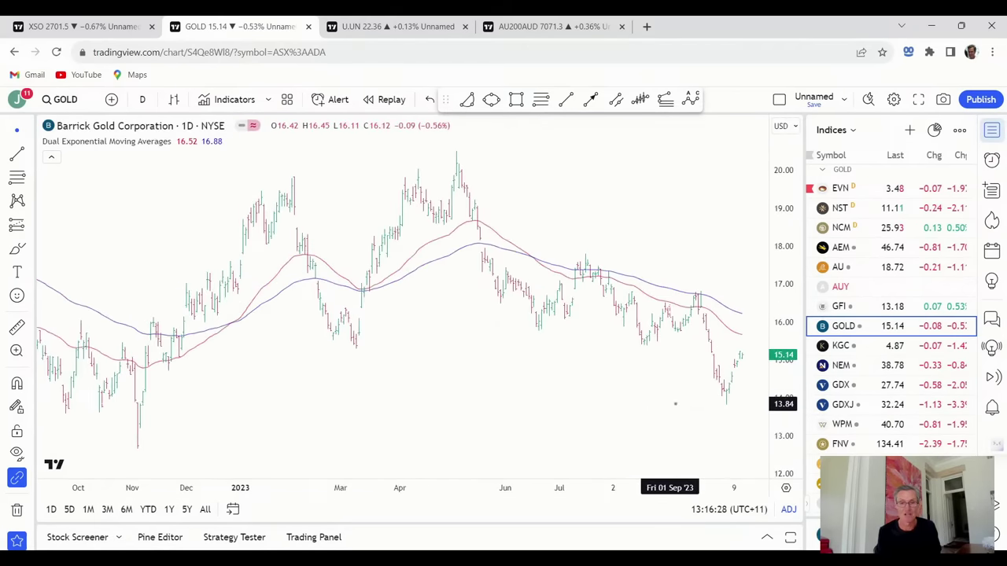
pyautogui.scroll(-3, 694, 406)
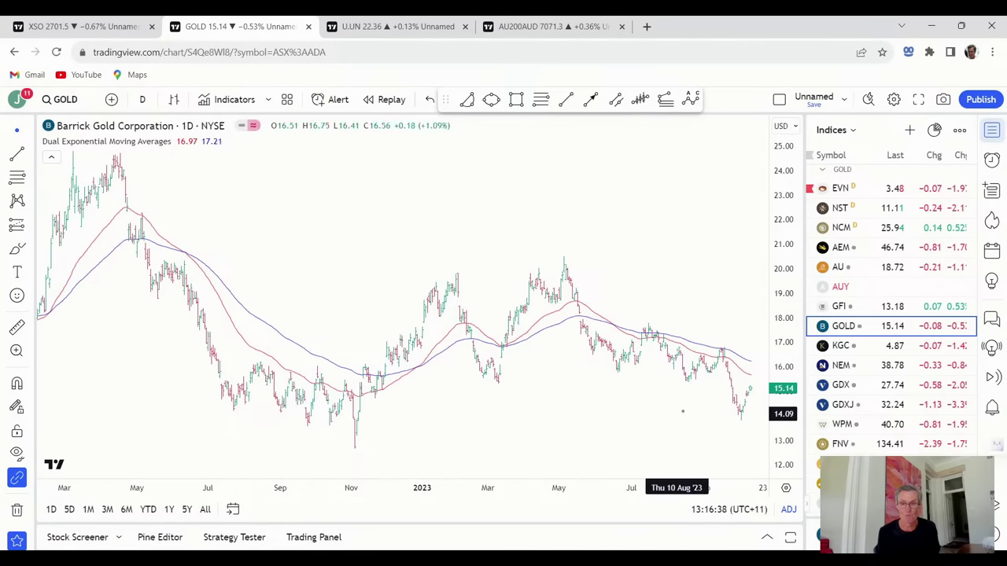
# Reopen the spot gold chart from the watchlist's commodities and review its price history against the zones back to late 2020
pyautogui.scroll(2, 829, 360)
pyautogui.scroll(2, 830, 362)
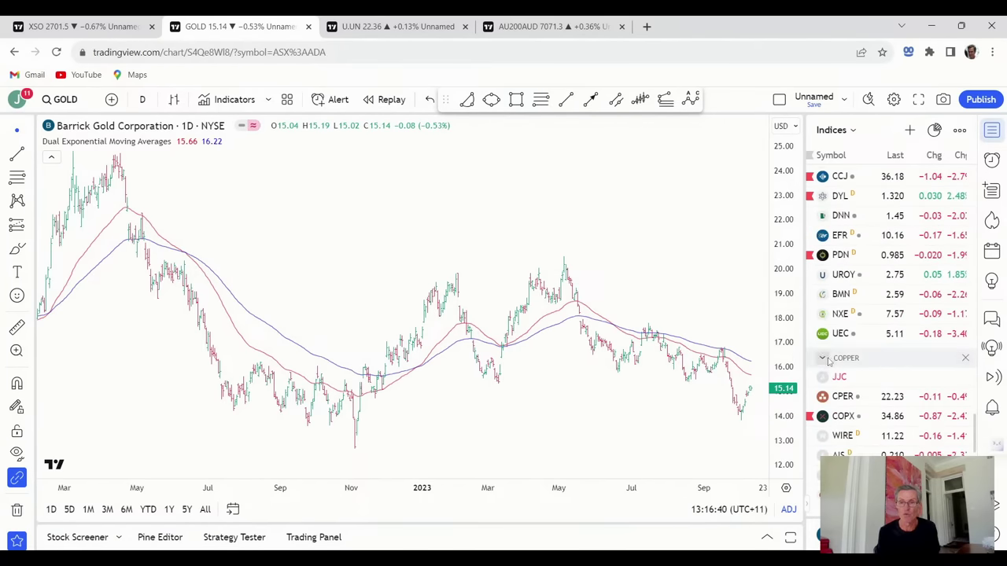
pyautogui.scroll(2, 826, 364)
pyautogui.scroll(2, 824, 360)
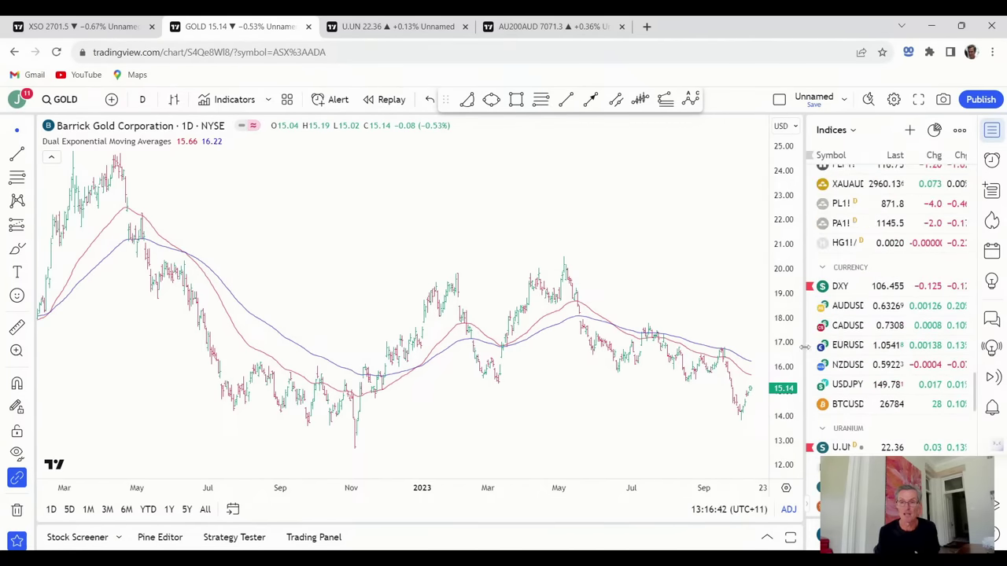
pyautogui.scroll(2, 857, 360)
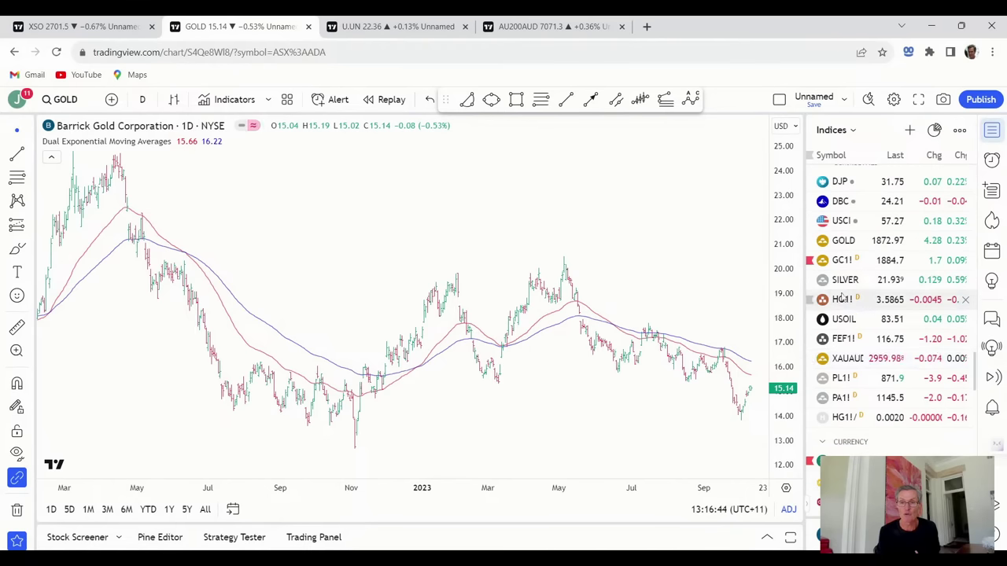
pyautogui.click(841, 241)
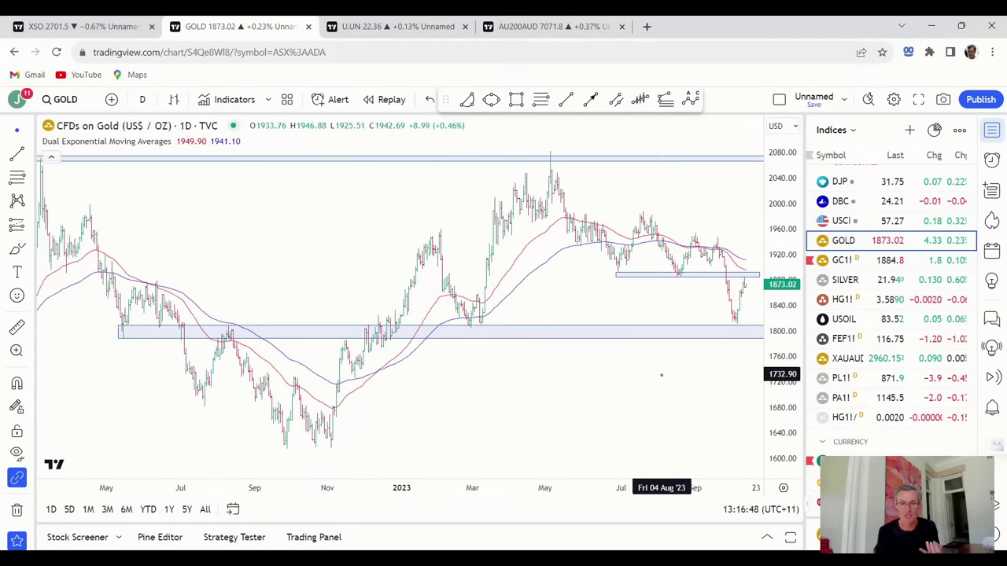
pyautogui.scroll(-1, 663, 375)
pyautogui.scroll(-2, 663, 375)
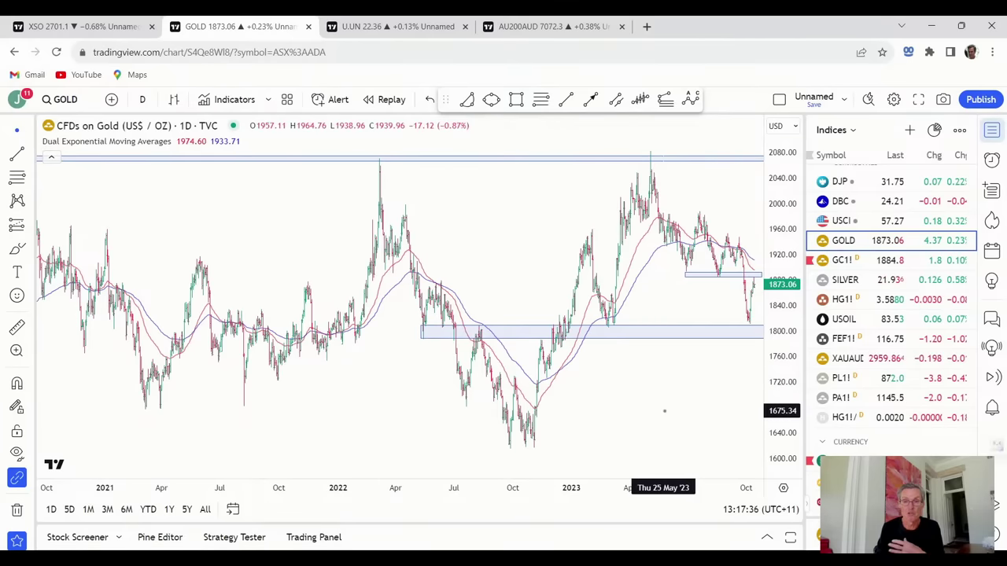
# Open the copper futures chart HG1! and inspect the green trendline patterns, leaving space after the latest bar
pyautogui.click(843, 300)
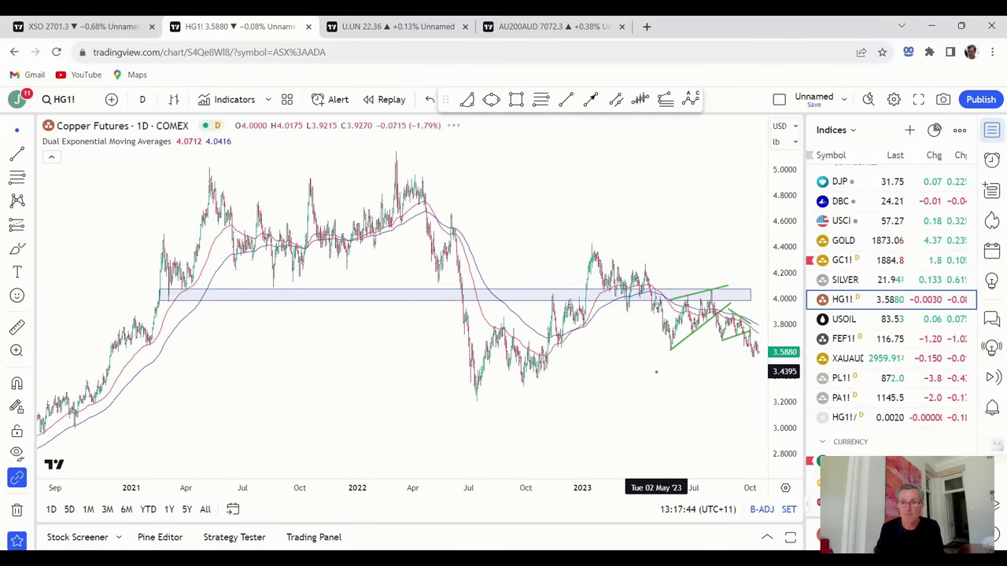
pyautogui.scroll(3, 676, 373)
pyautogui.scroll(2, 676, 378)
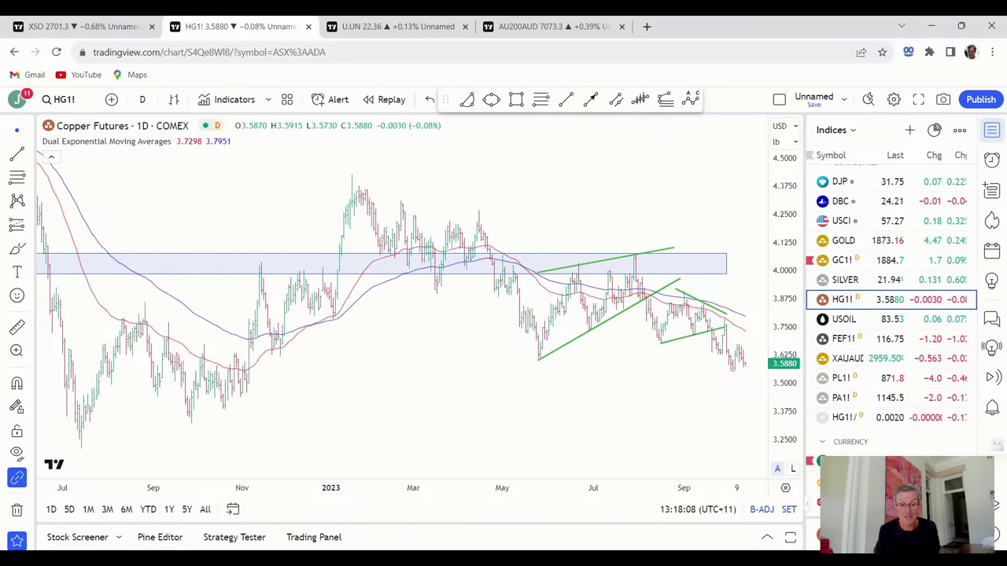
pyautogui.moveTo(710, 404); pyautogui.dragTo(665, 413)
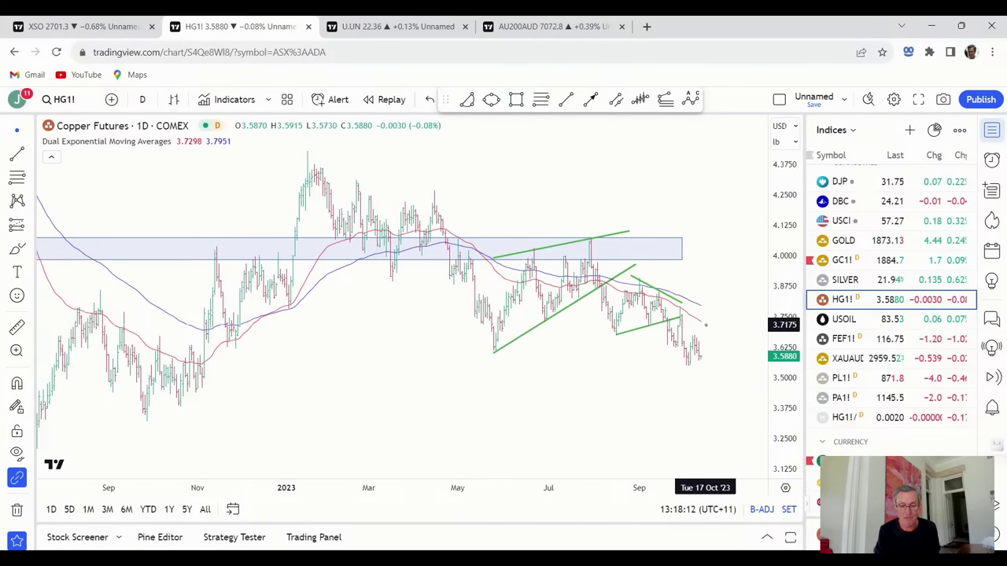
# Compare copper's latest price with its history back to 2019 and with the zone around 4.00
pyautogui.scroll(-1, 707, 376)
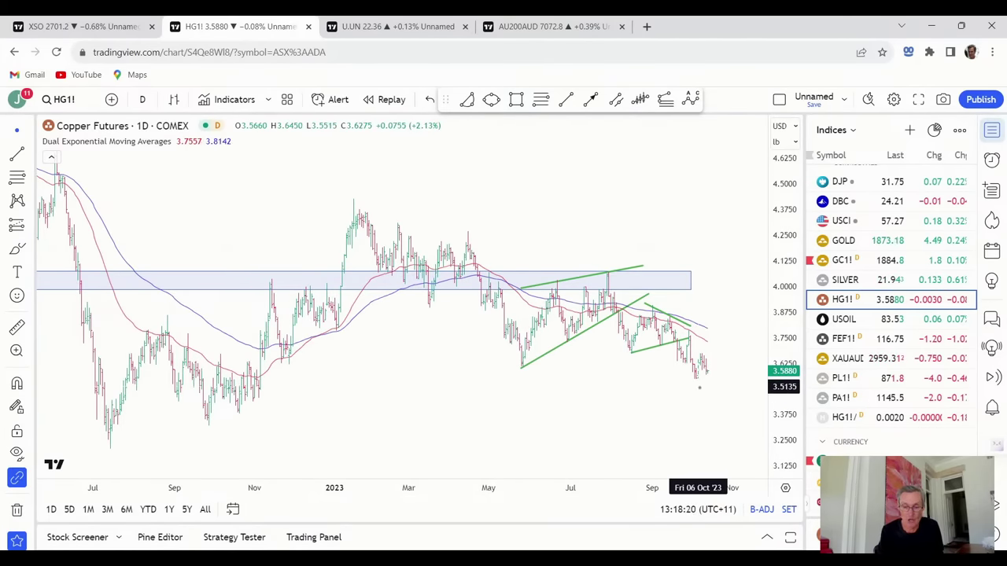
pyautogui.scroll(-3, 674, 425)
pyautogui.scroll(-5, 674, 425)
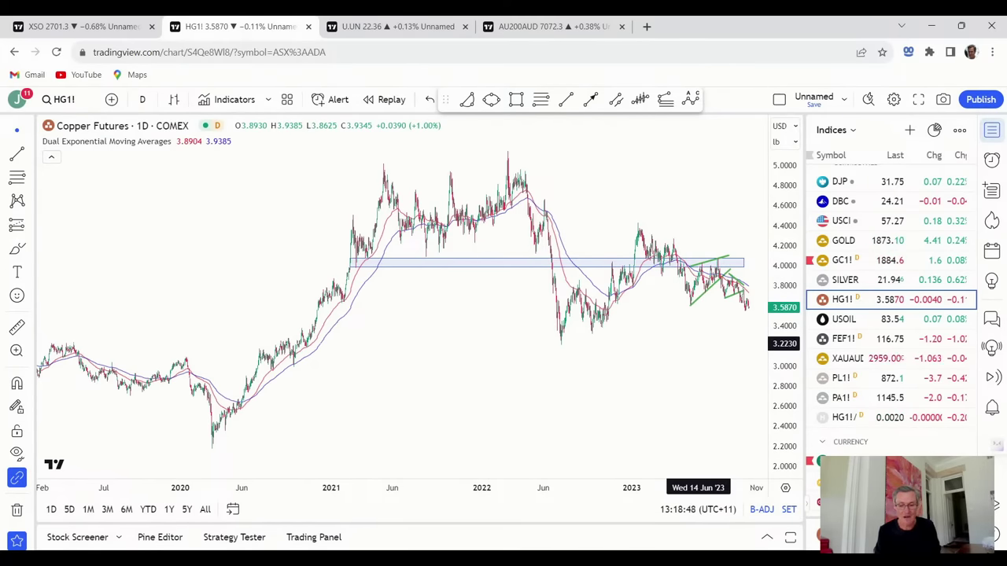
pyautogui.scroll(5, 698, 344)
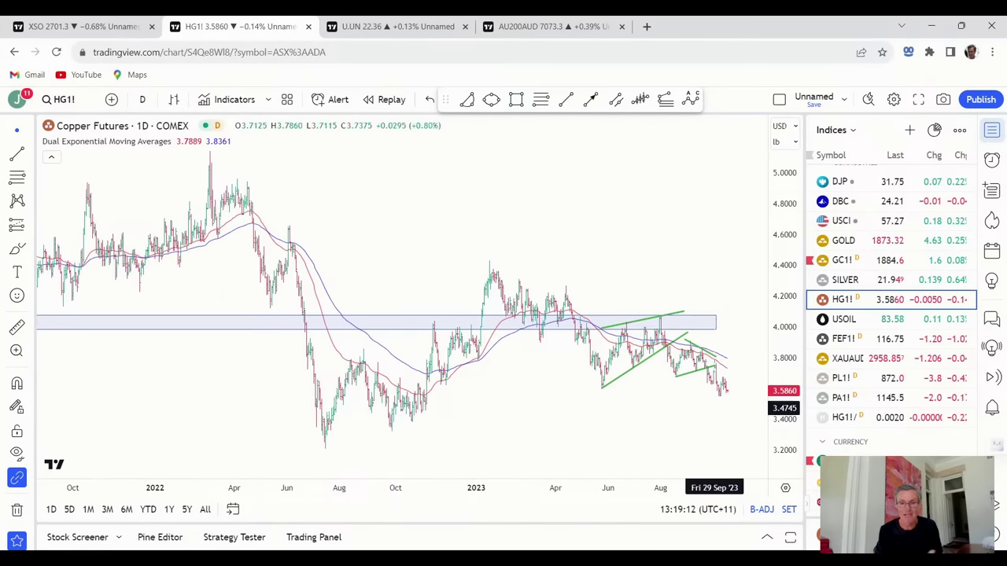
# Open the USOIL chart from the watchlist and inspect the October 2023 price at the upper zone
pyautogui.click(848, 320)
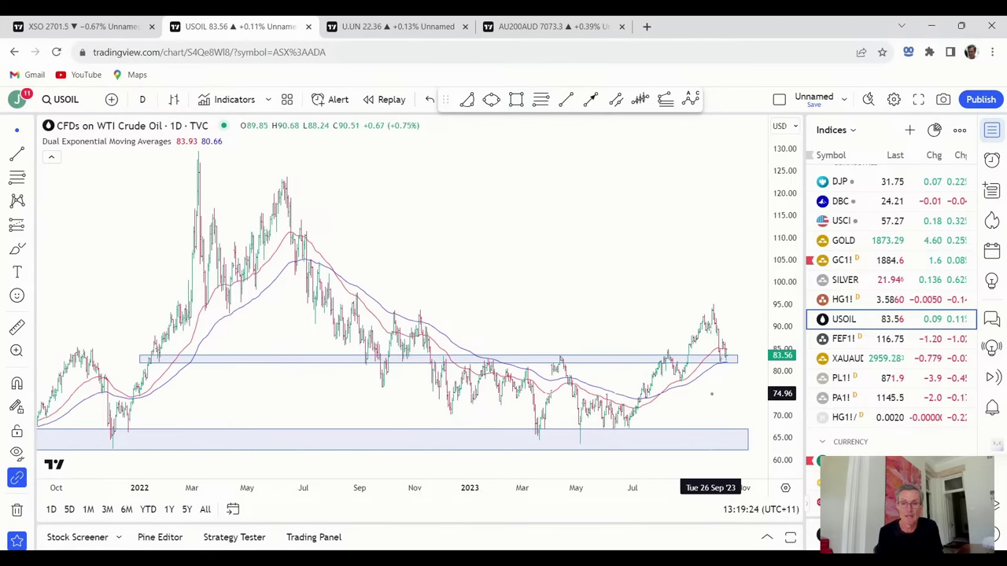
pyautogui.click(726, 360)
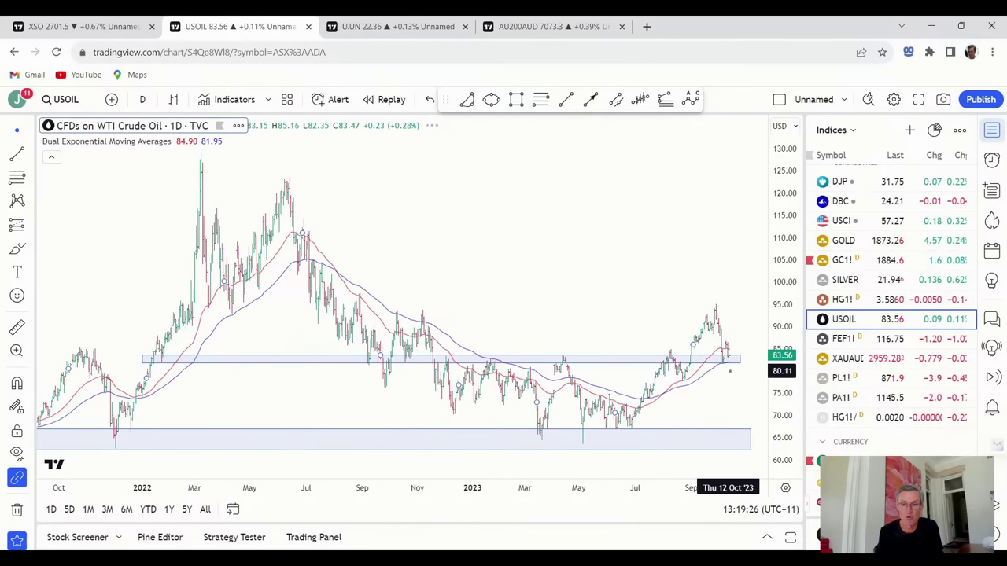
pyautogui.click(728, 386)
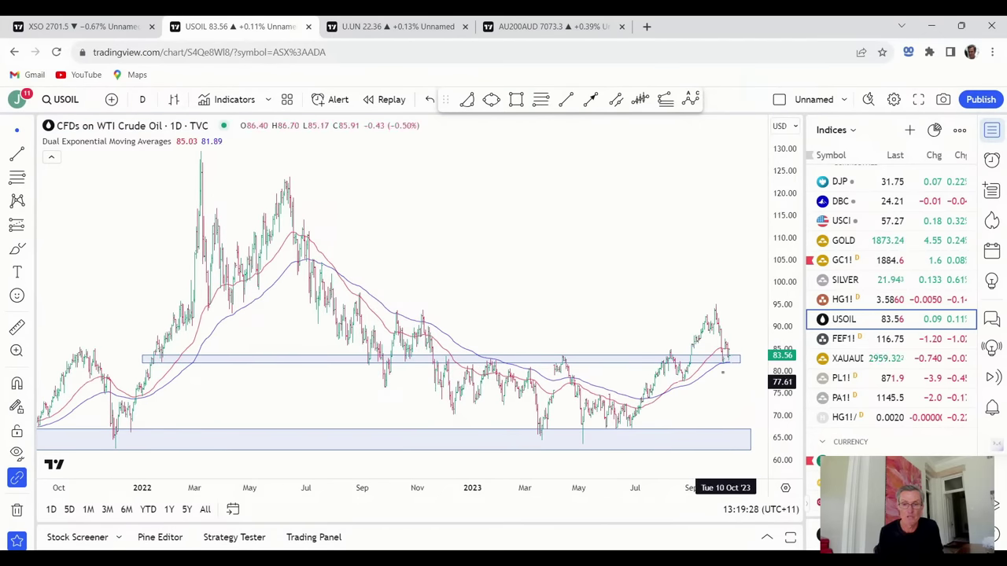
pyautogui.click(728, 362)
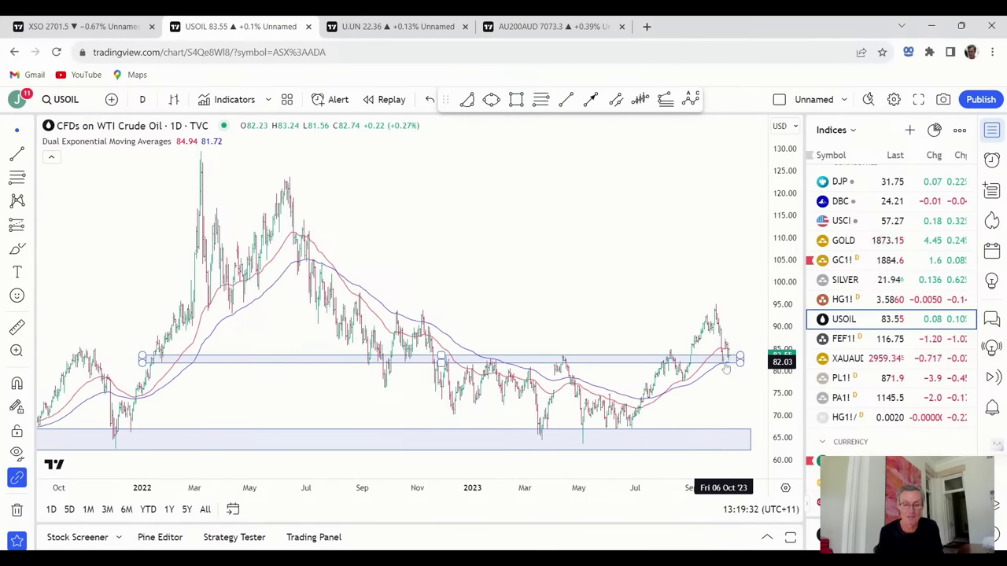
pyautogui.click(710, 387)
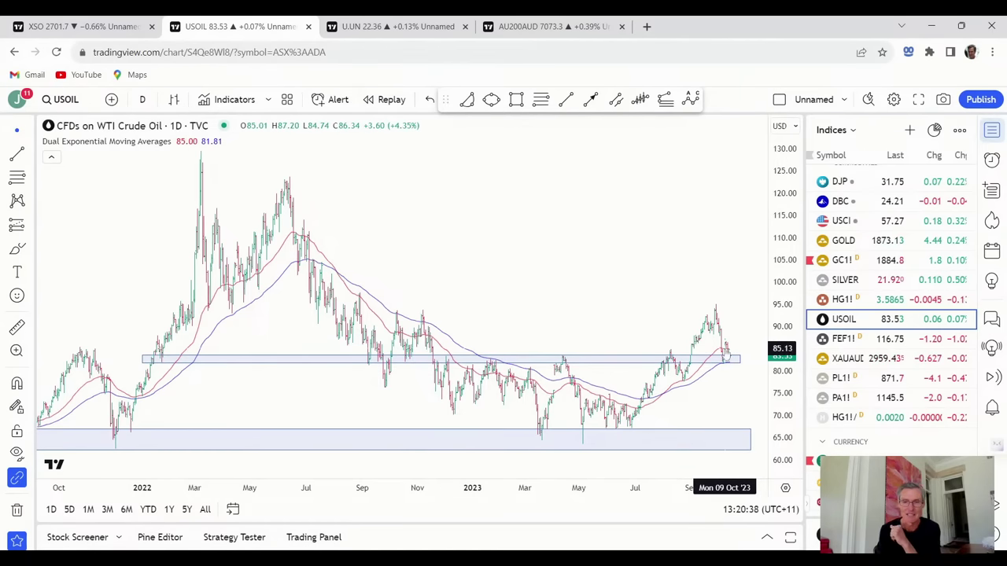
# Compare crude oil's latest price with its history back to mid-2020 and with both support and resistance zones
pyautogui.scroll(-5, 725, 350)
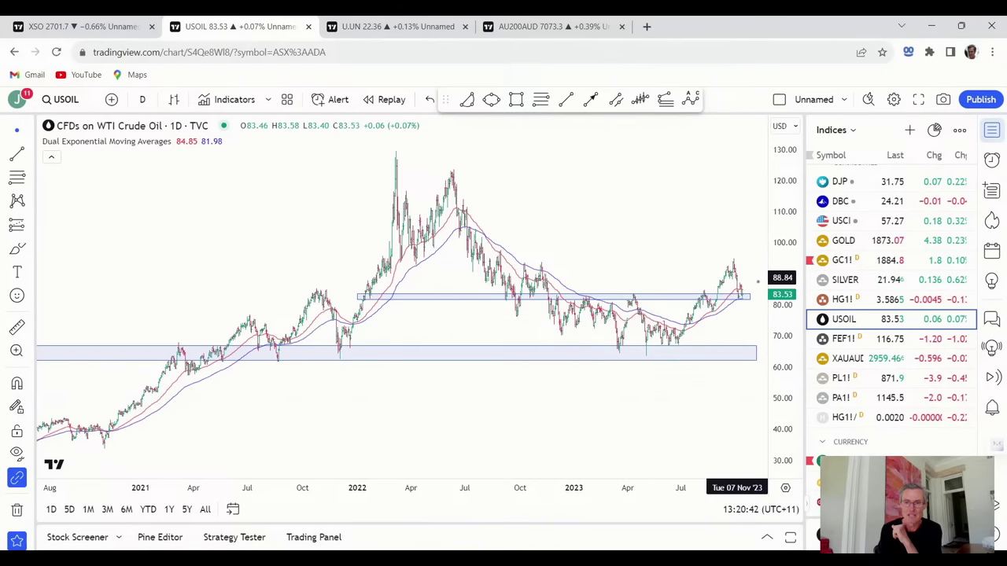
pyautogui.scroll(3, 679, 266)
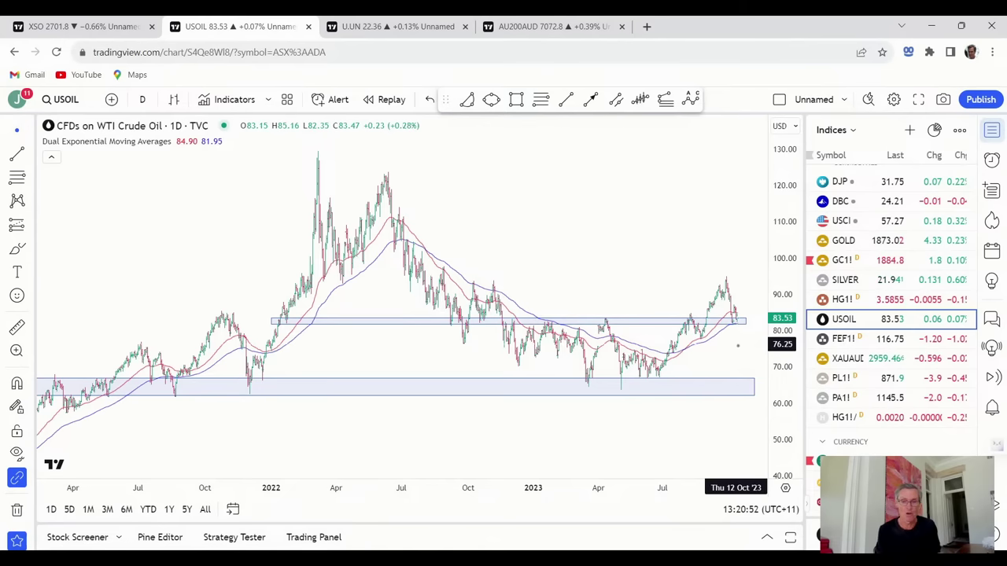
pyautogui.scroll(2, 735, 358)
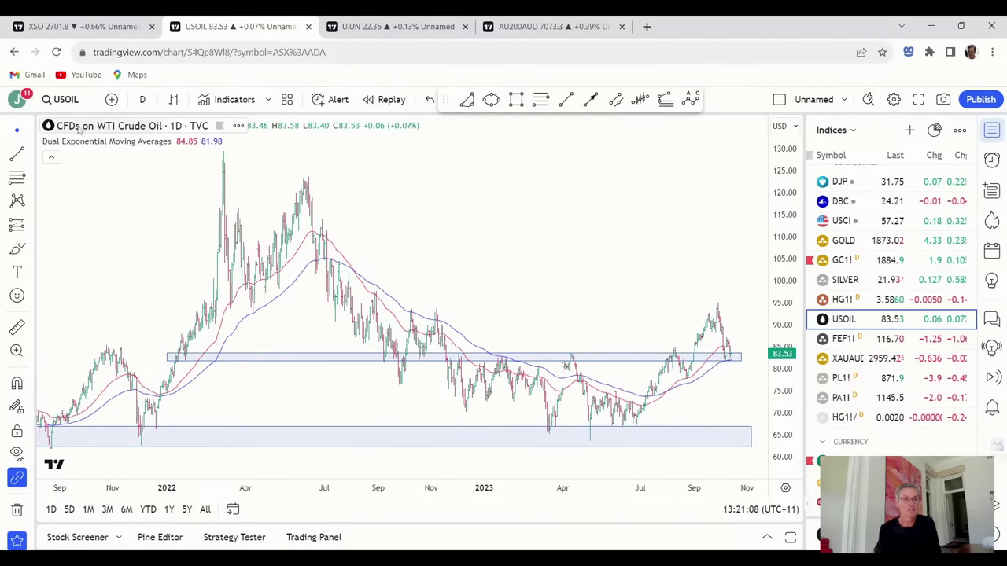
# Search for XLE, open the NYSE Arca energy sector fund chart, and review its price history back to 2019
pyautogui.click(70, 103)
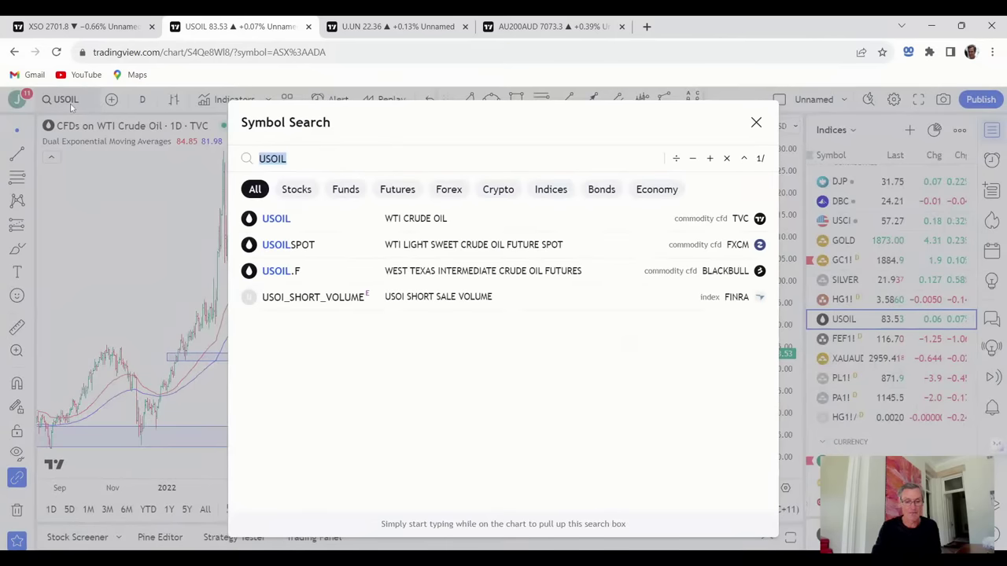
pyautogui.write('XLE')
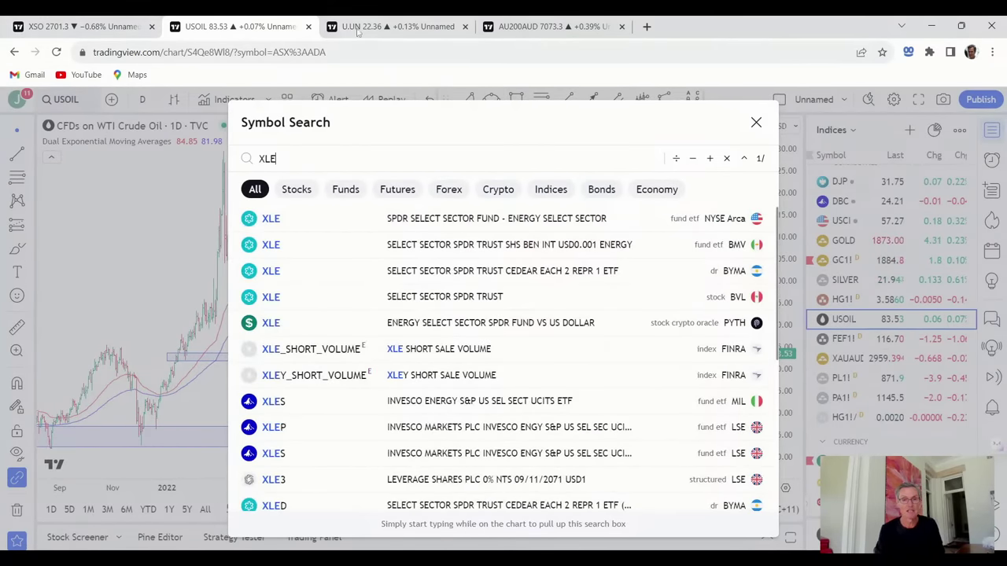
pyautogui.click(544, 220)
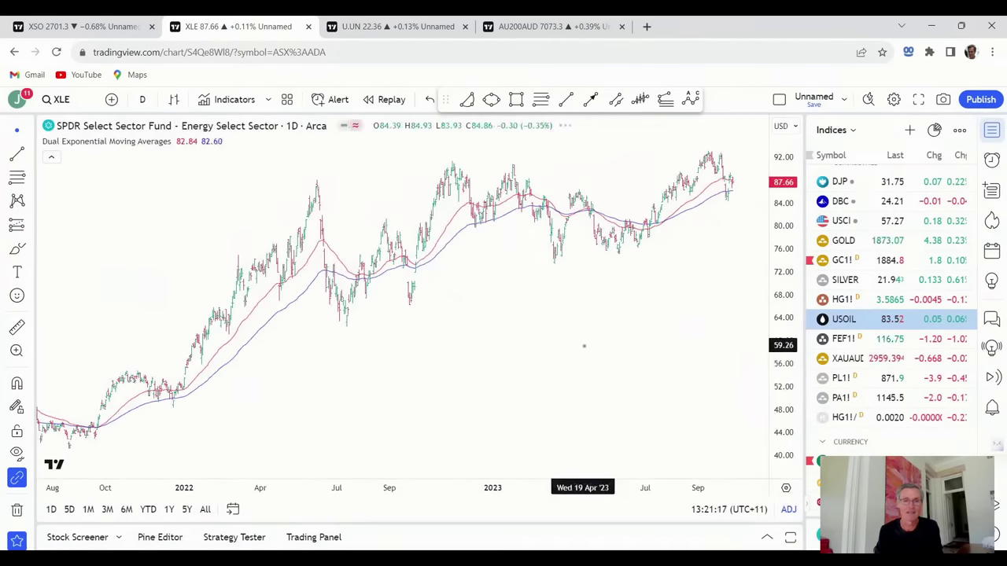
pyautogui.scroll(-5, 555, 366)
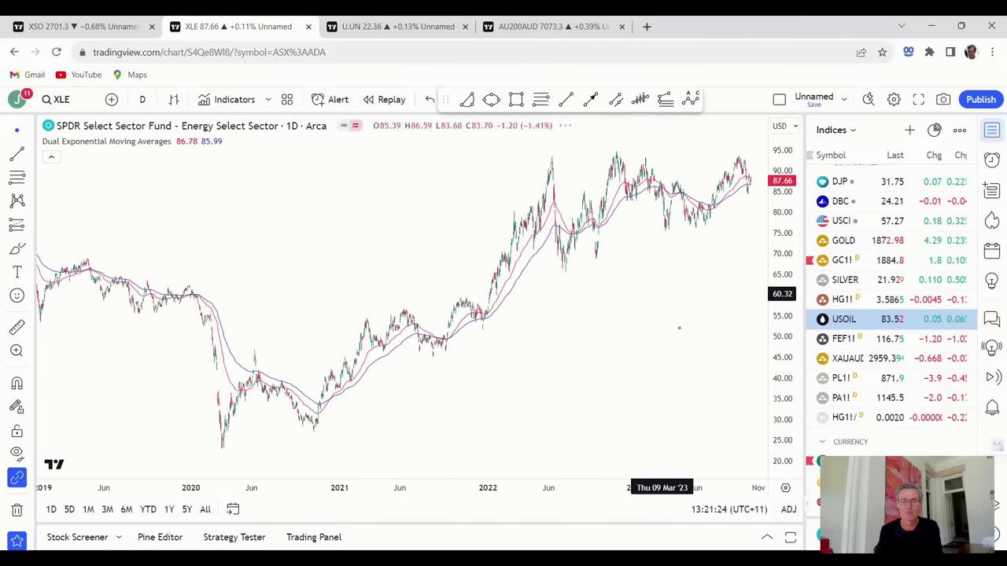
# Draw a rectangle zone across XLE's highs from June 2022 to past the latest bar, between about 92.7 and 94.5
pyautogui.scroll(3, 645, 338)
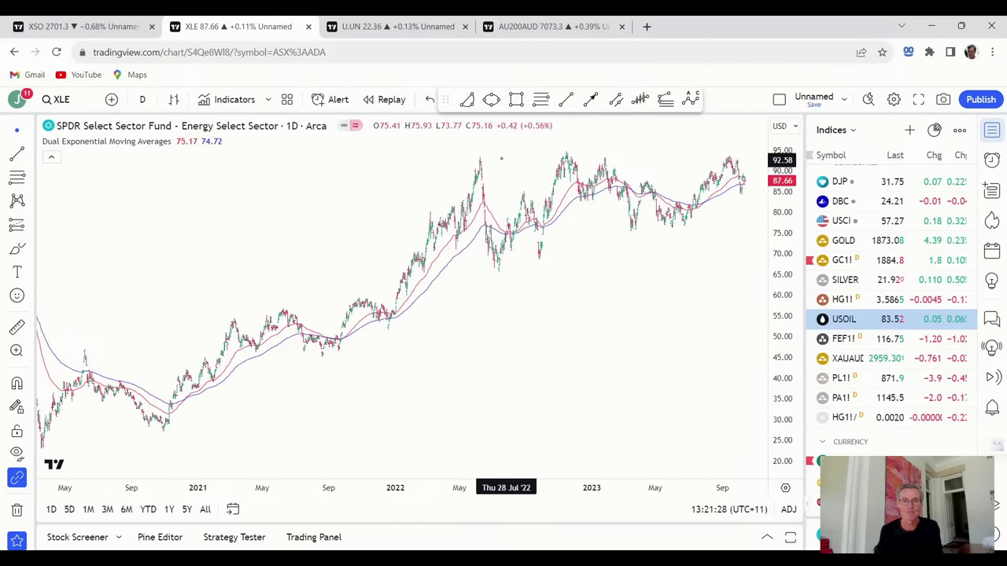
pyautogui.click(515, 100)
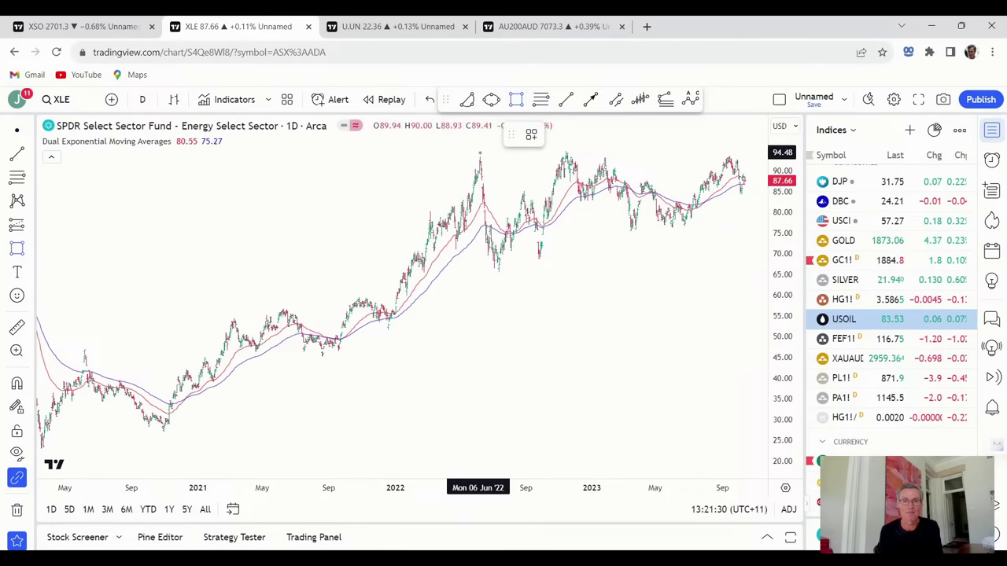
pyautogui.moveTo(479, 153); pyautogui.dragTo(752, 156)
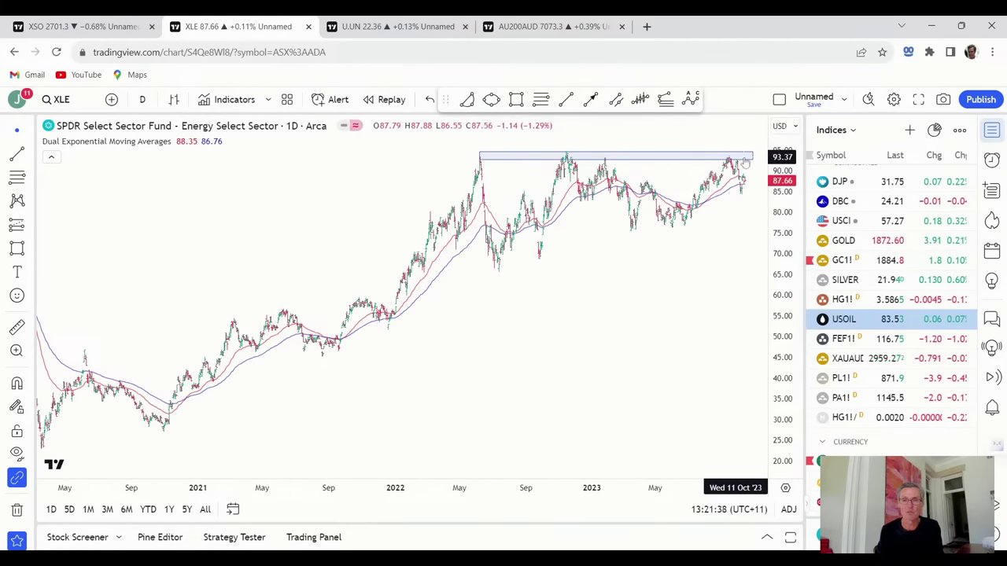
# Examine XLE's price against the resistance zone at the highs, from its history back to 2015 down to the most recent months
pyautogui.scroll(-4, 661, 259)
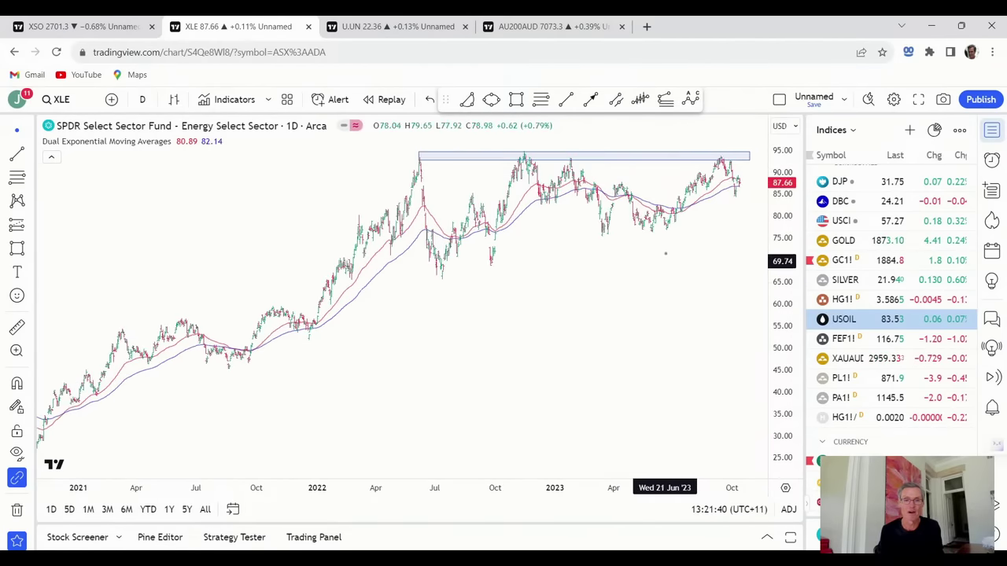
pyautogui.scroll(-3, 628, 324)
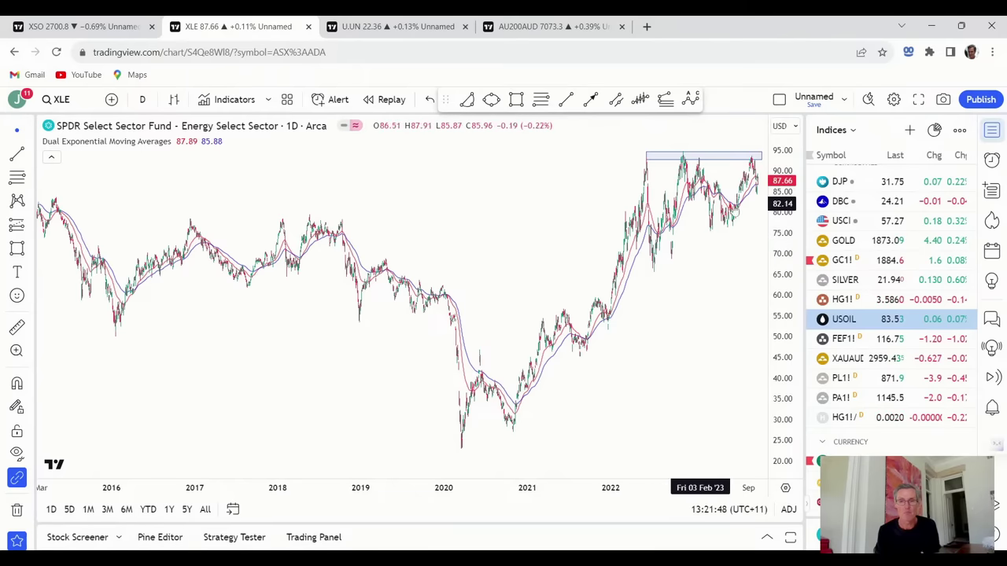
pyautogui.scroll(2, 691, 320)
pyautogui.scroll(2, 692, 321)
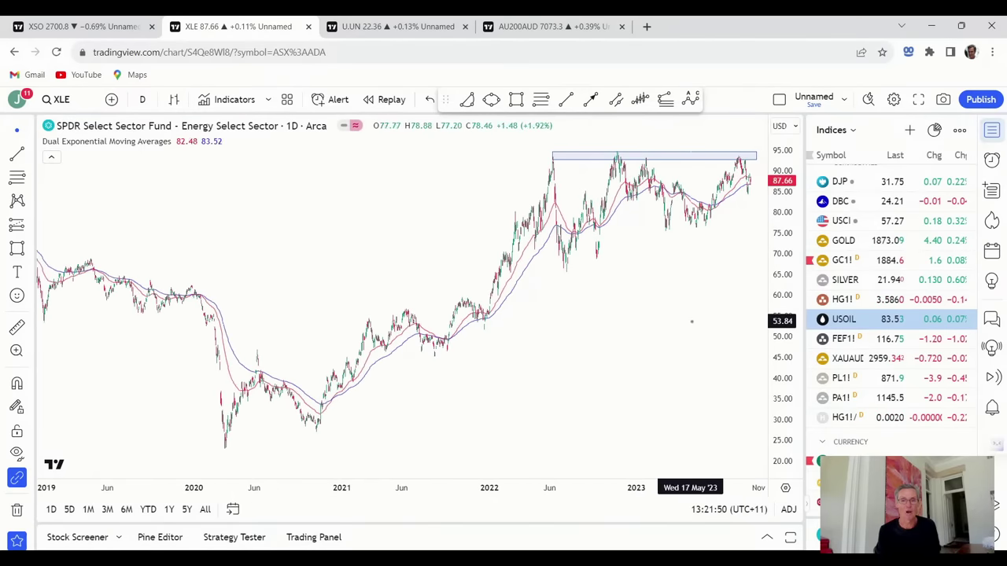
pyautogui.scroll(2, 688, 324)
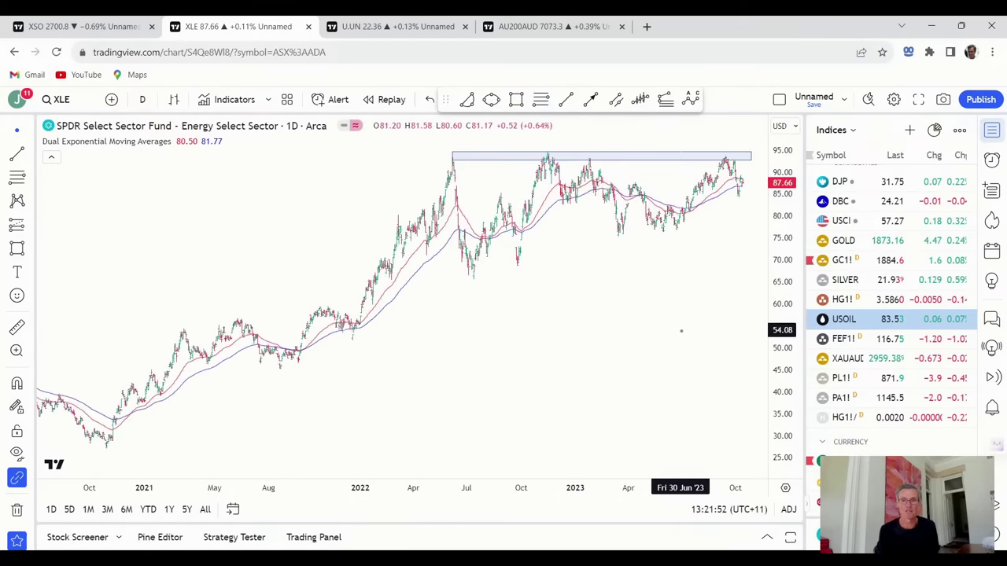
pyautogui.scroll(2, 688, 327)
pyautogui.scroll(2, 688, 327)
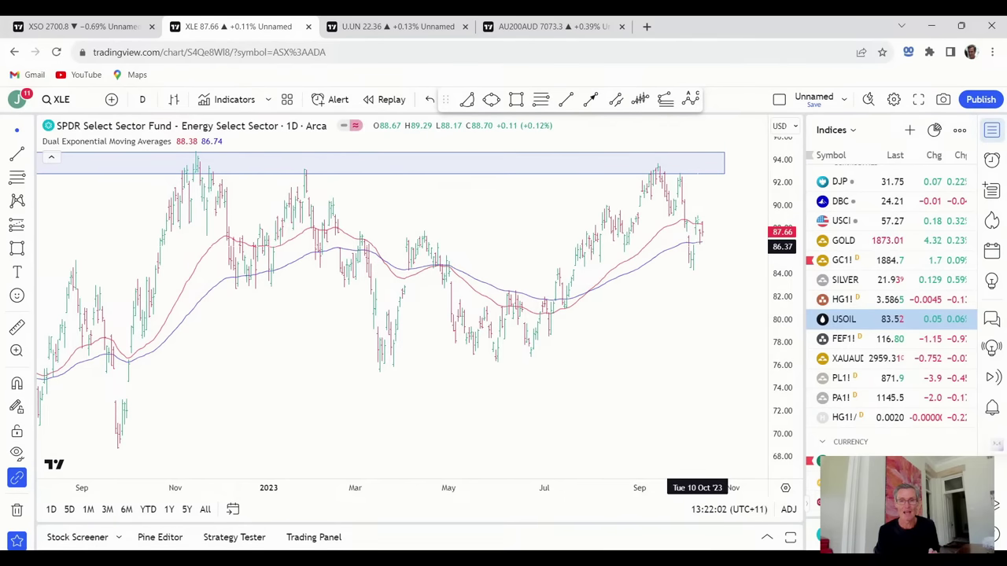
pyautogui.scroll(-5, 700, 245)
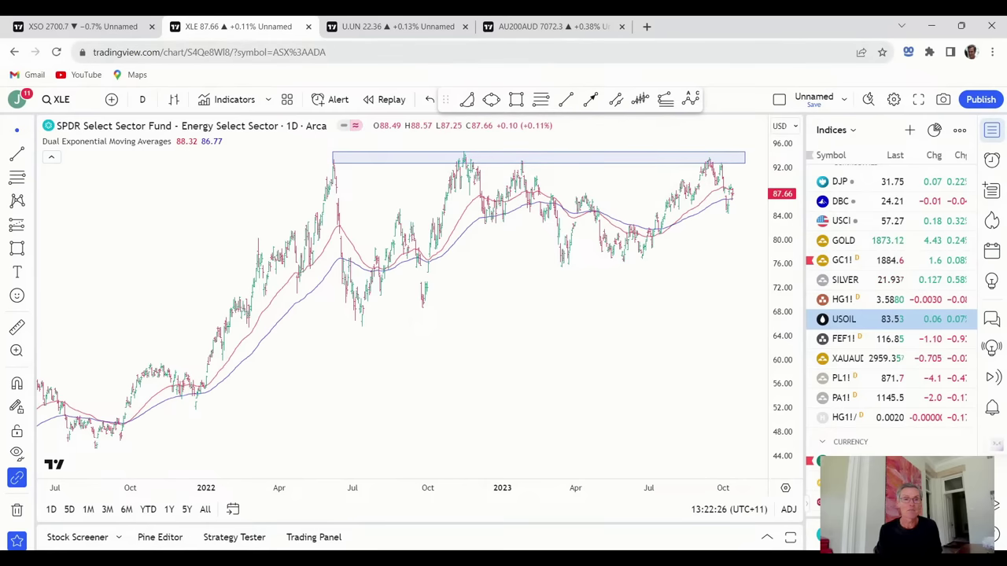
# Switch to the Sprott Physical Uranium (U.UN) chart and compare its rally with the zones and marked lows back to 2021
pyautogui.click(403, 30)
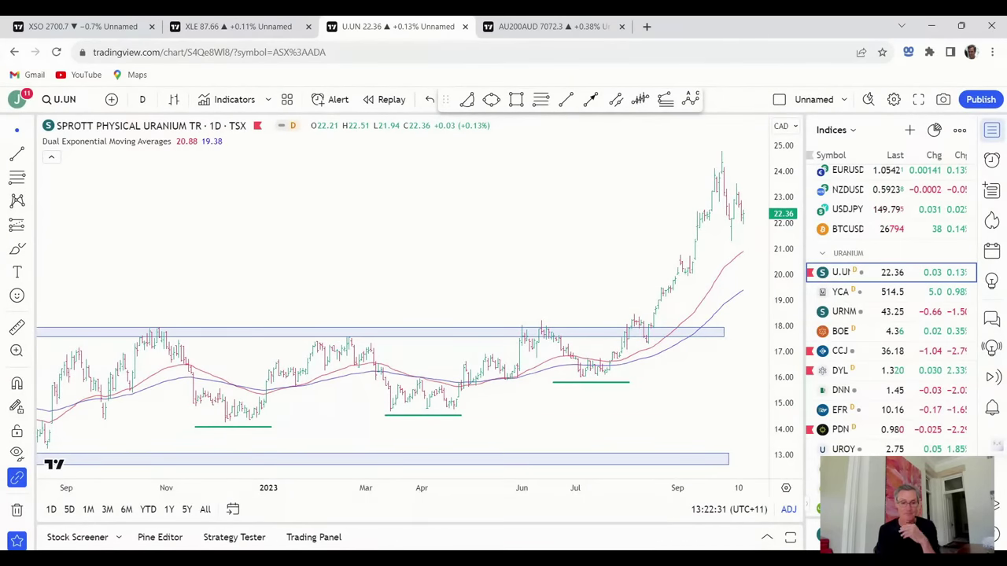
pyautogui.scroll(5, 618, 205)
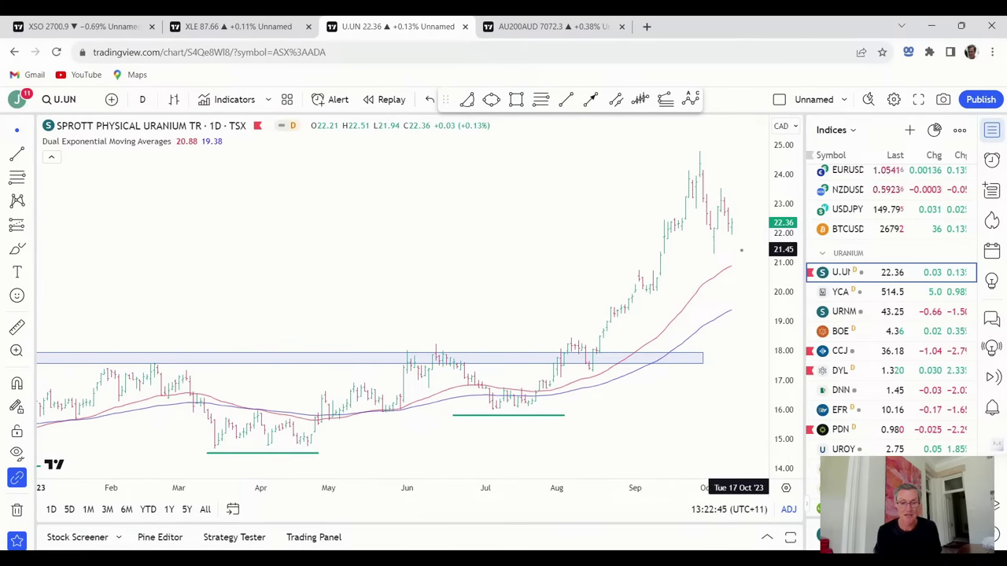
pyautogui.scroll(-5, 740, 249)
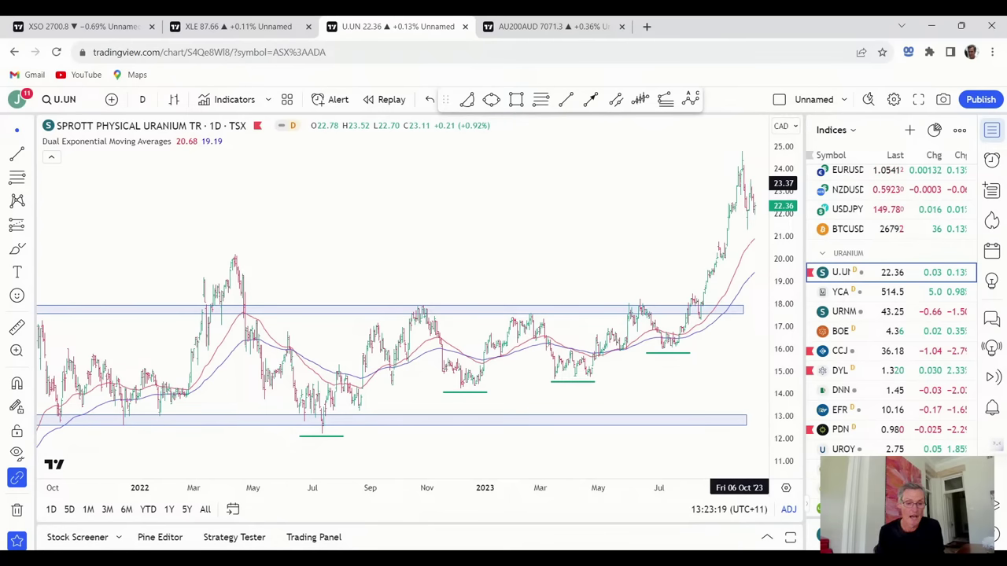
pyautogui.scroll(4, 735, 204)
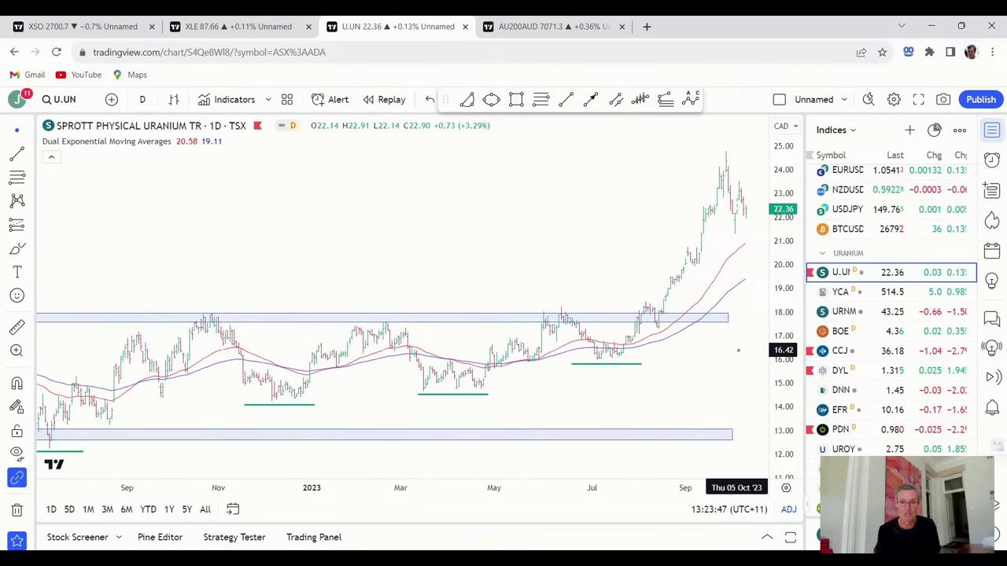
pyautogui.scroll(-3, 738, 350)
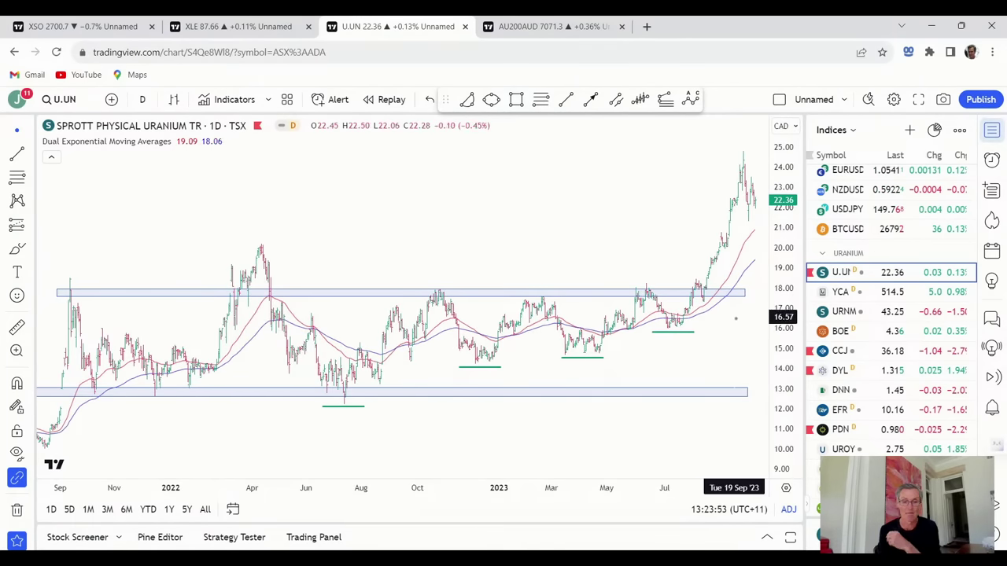
pyautogui.scroll(5, 730, 344)
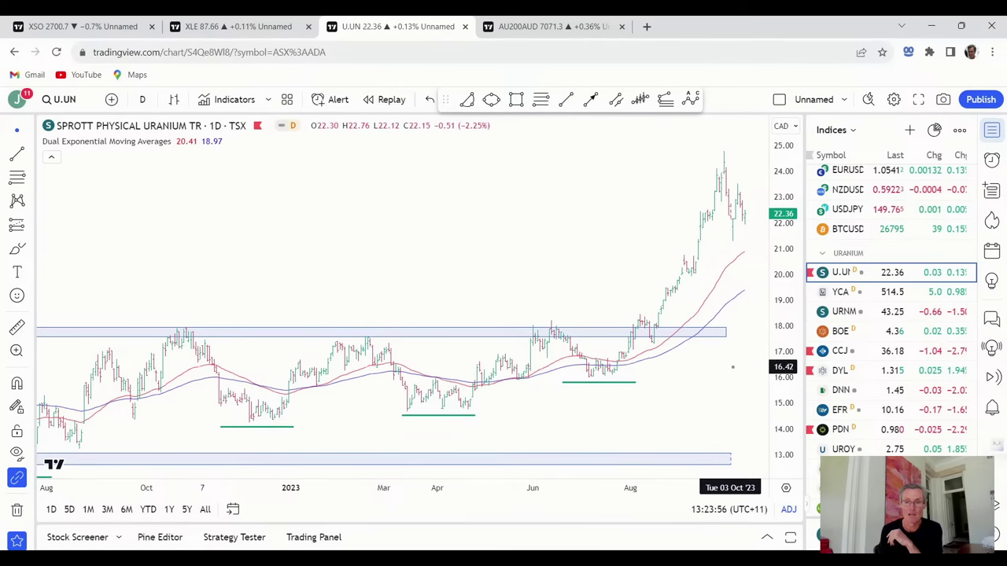
# Leave space after the latest U.UN bar and draw a Fibonacci retracement from the July 2023 low at 15.89 to the September high at 24.74
pyautogui.moveTo(715, 393); pyautogui.dragTo(659, 400)
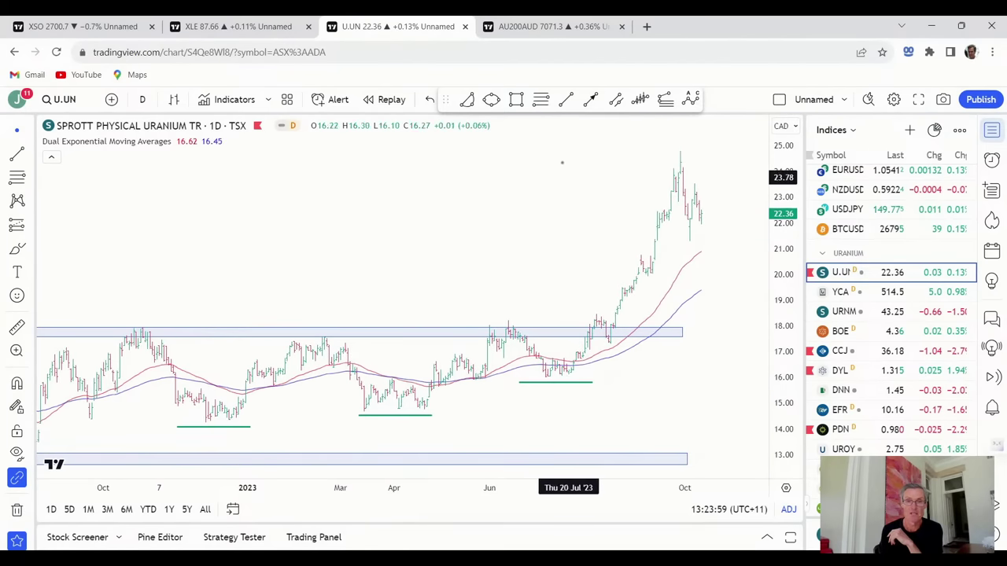
pyautogui.click(542, 100)
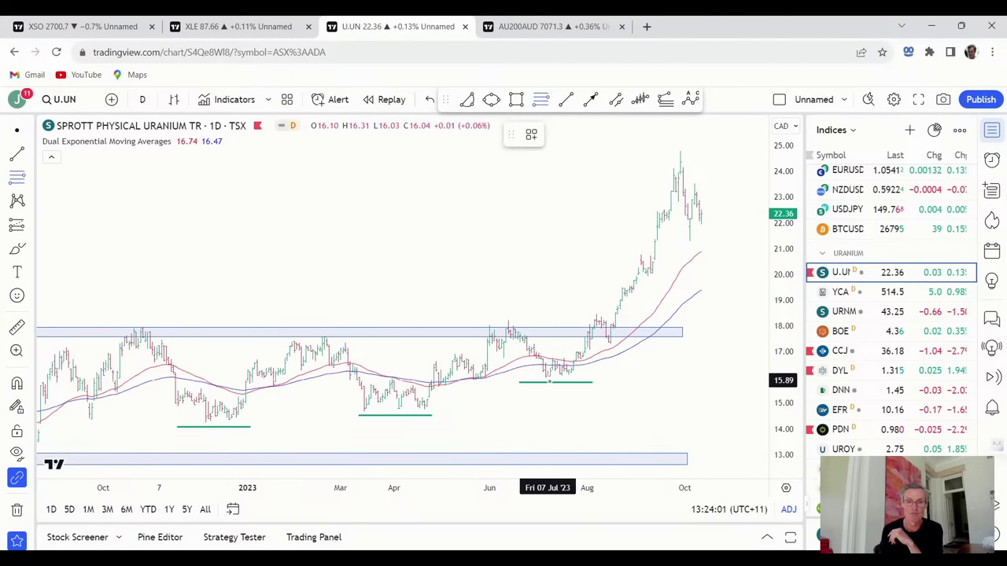
pyautogui.click(548, 381)
pyautogui.click(678, 152)
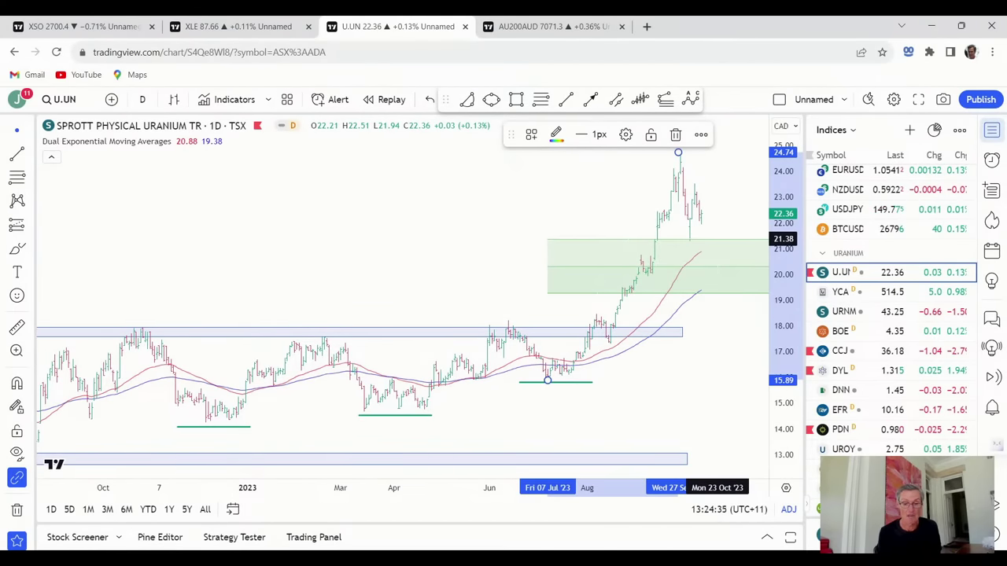
# Delete the Fibonacci retracement from the uranium chart
pyautogui.click(716, 244)
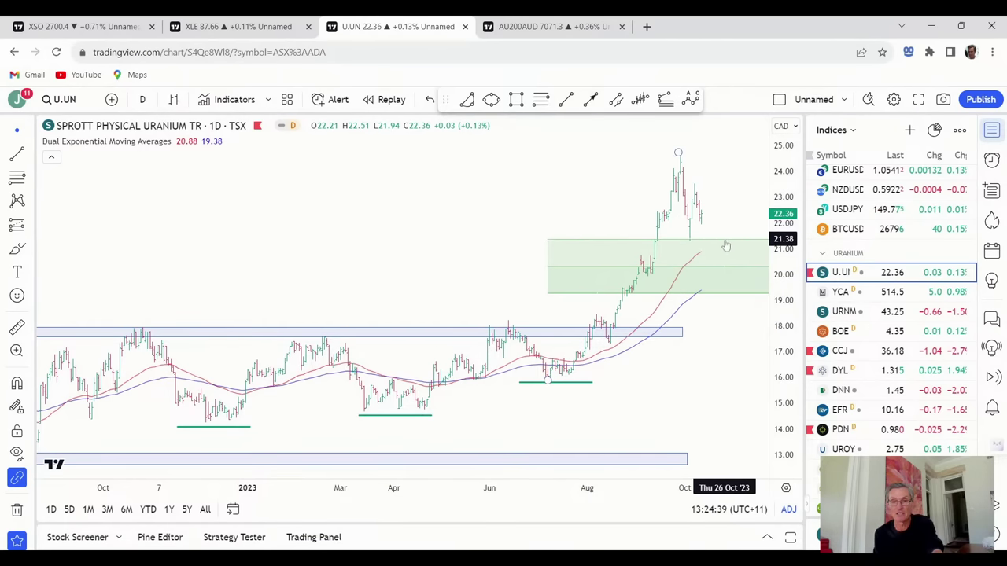
pyautogui.click(725, 245)
pyautogui.press('Delete')
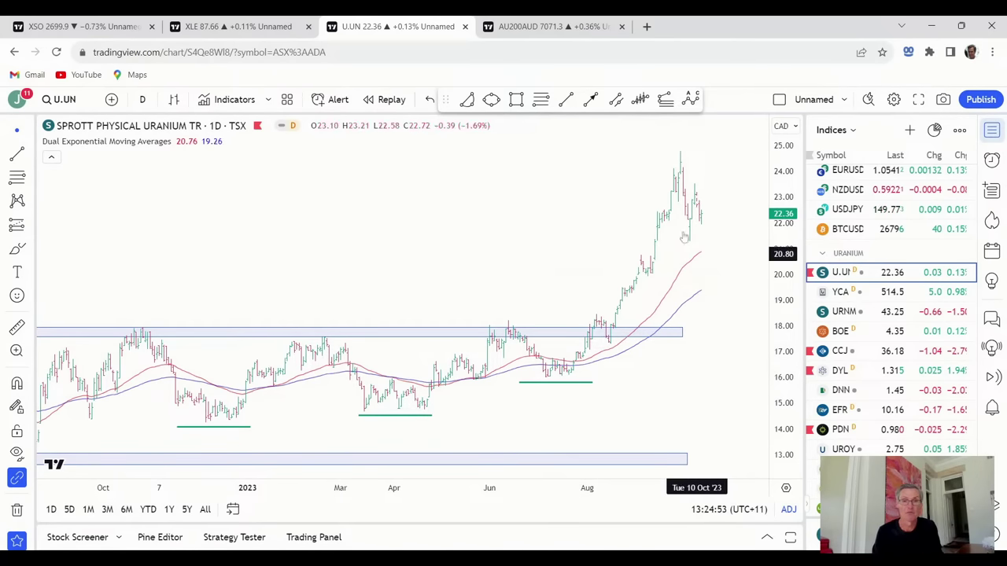
# Switch to the Australia 200 chart, search for DDR, and open Dicker Data Limited on the ASX in its place
pyautogui.click(533, 29)
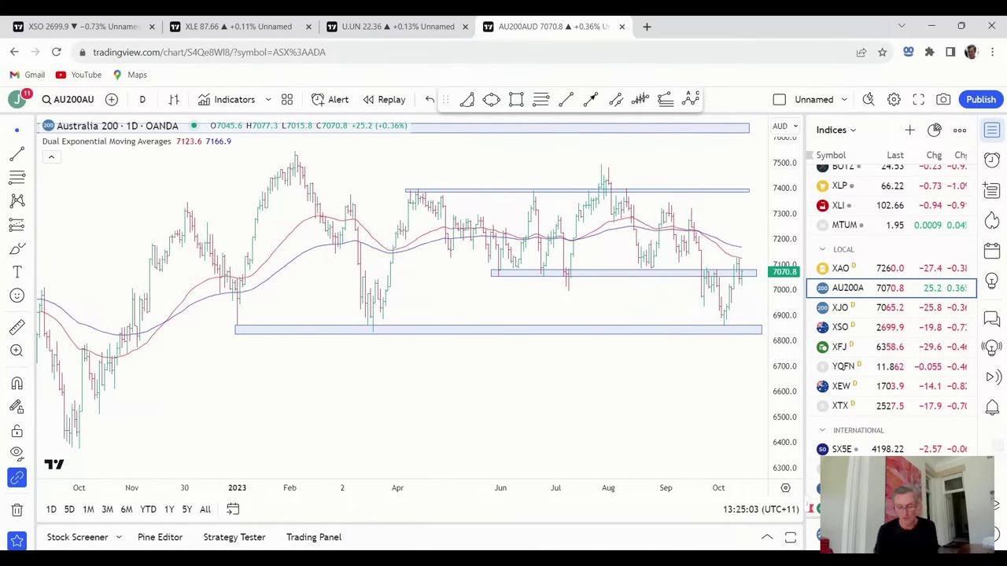
pyautogui.write('DDR')
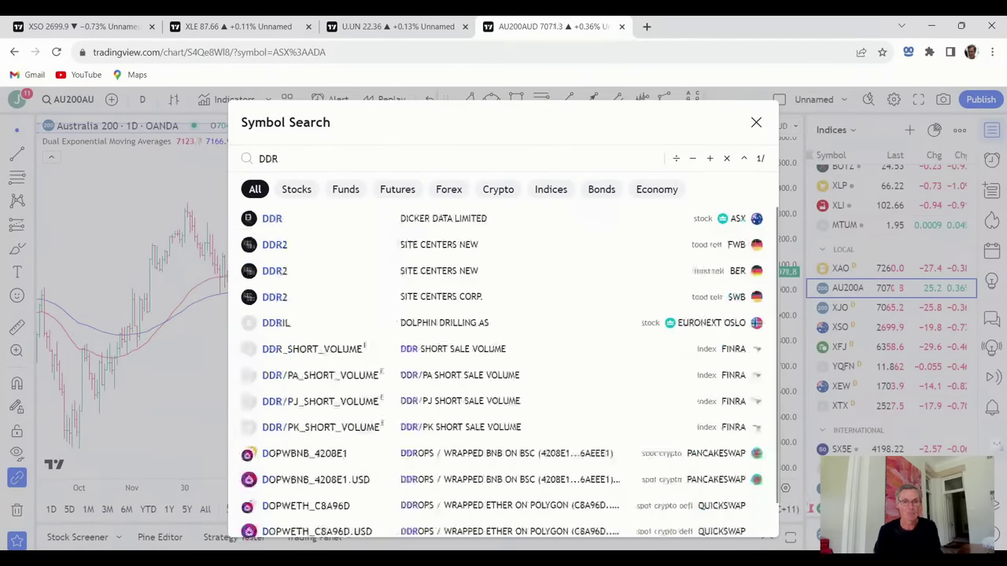
pyautogui.click(443, 227)
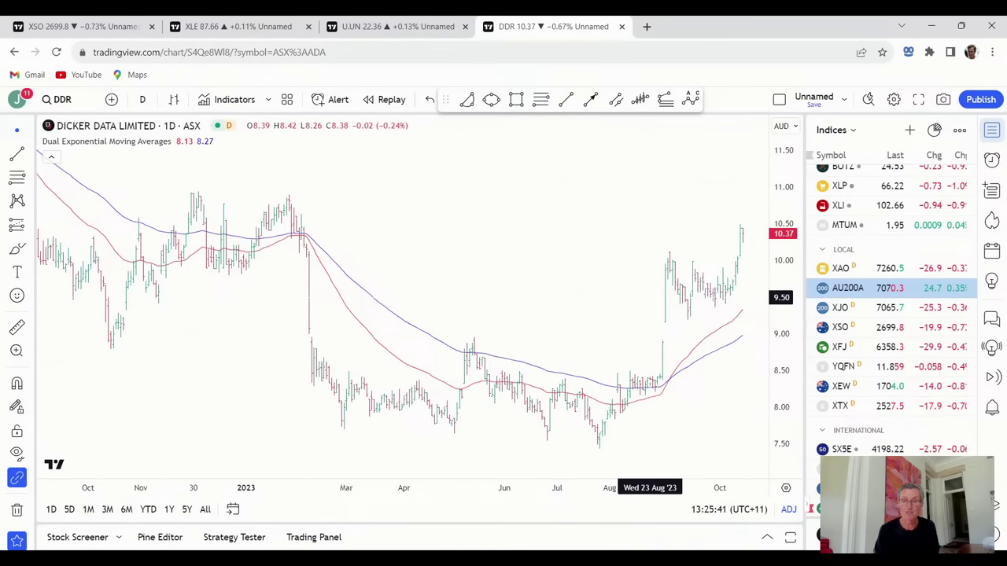
# Review Dicker Data's price history back to 2019 and compare the recent rise with the 2022 decline and moving averages
pyautogui.scroll(-3, 650, 298)
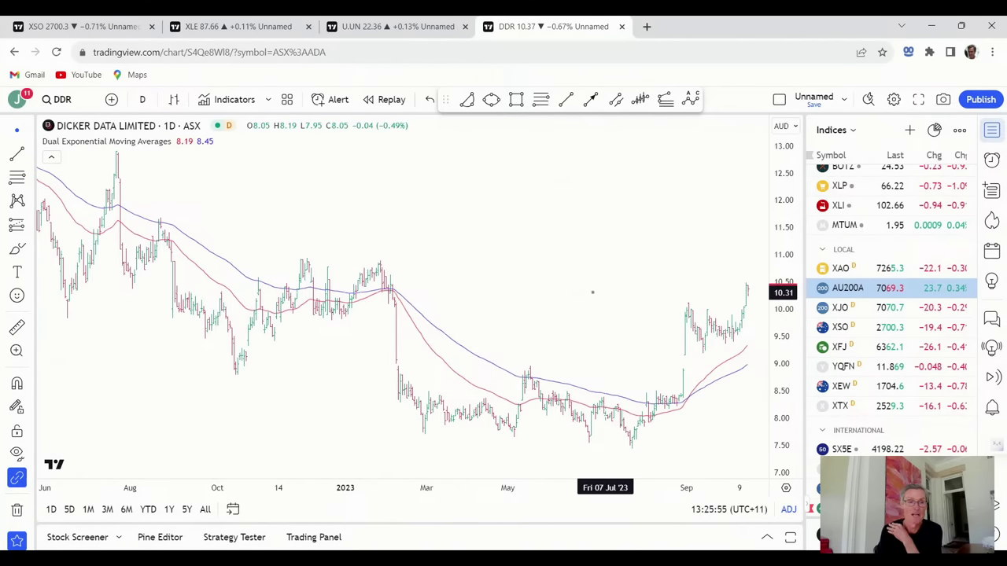
pyautogui.scroll(-4, 523, 281)
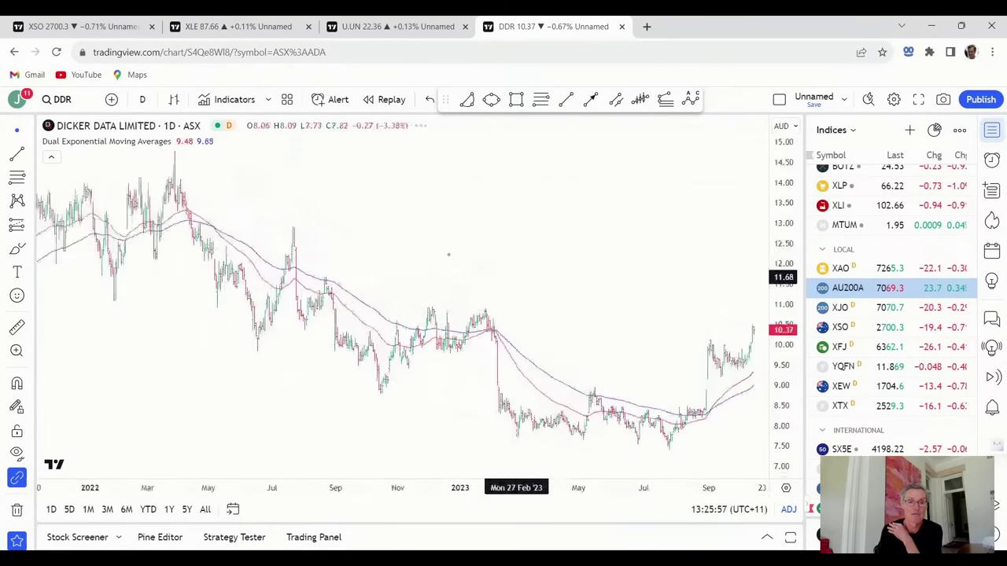
pyautogui.scroll(-6, 448, 254)
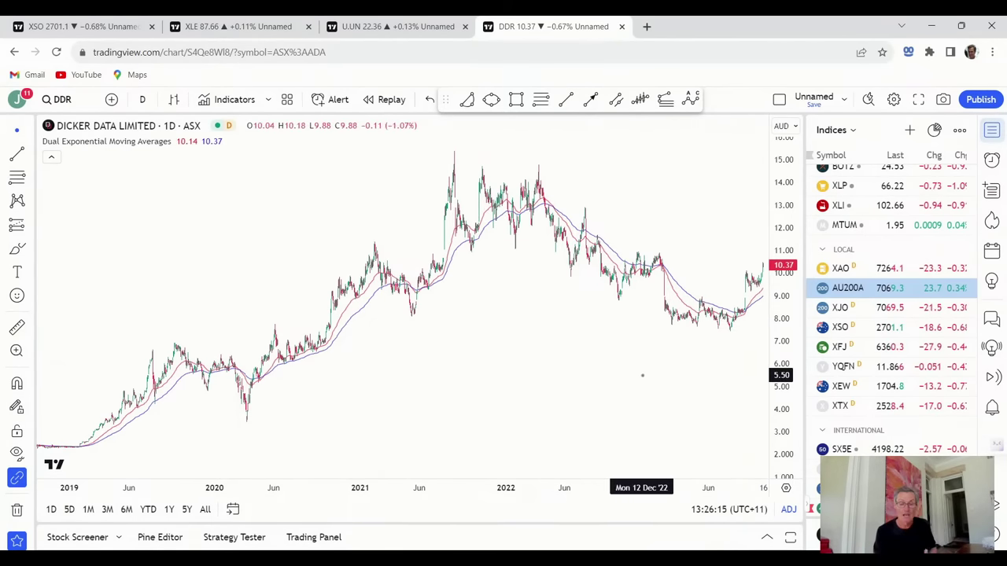
pyautogui.scroll(5, 648, 383)
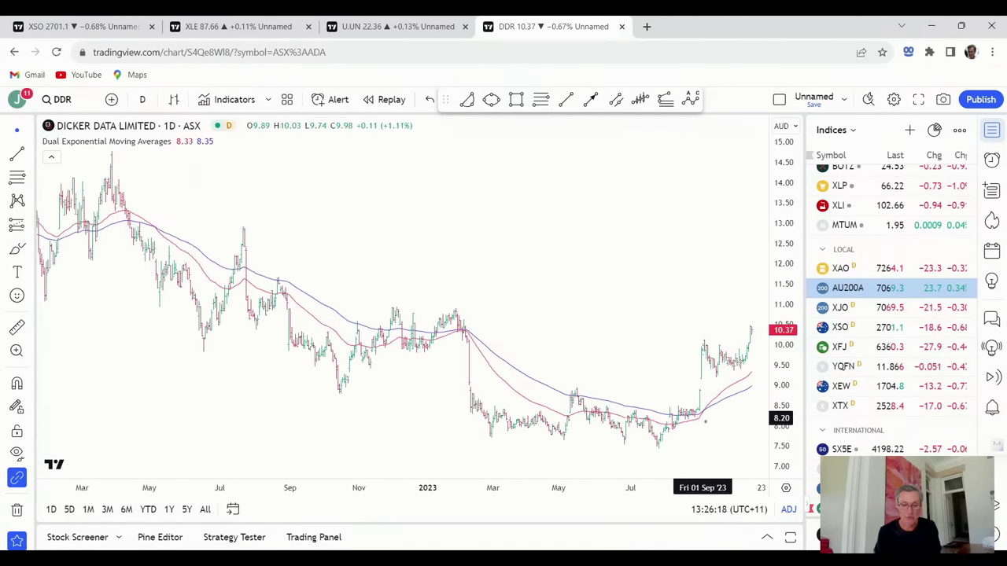
pyautogui.scroll(1, 716, 422)
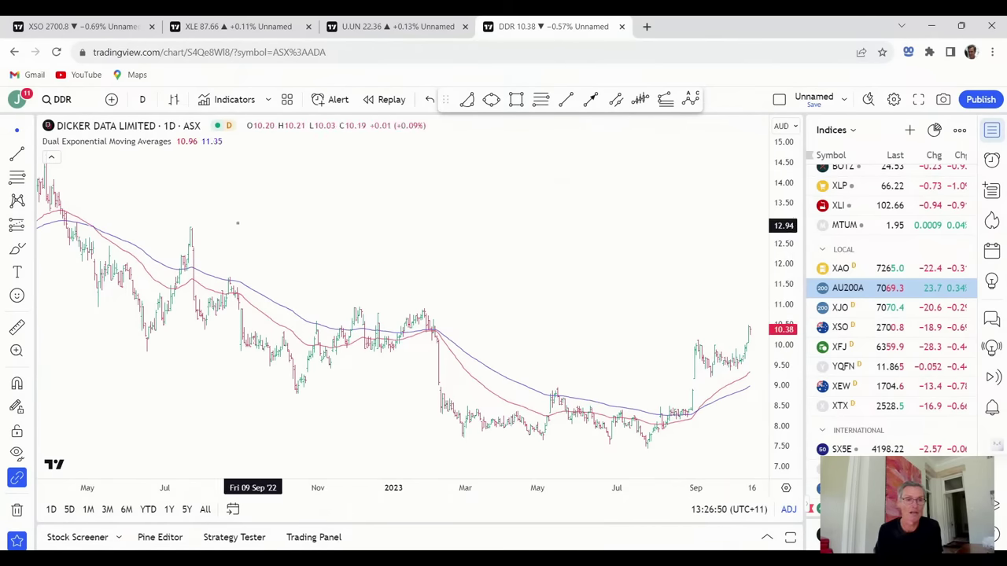
# Add the Volume indicator to the Dicker Data chart, check trading volume through 2023, and remove the indicator again
pyautogui.click(230, 99)
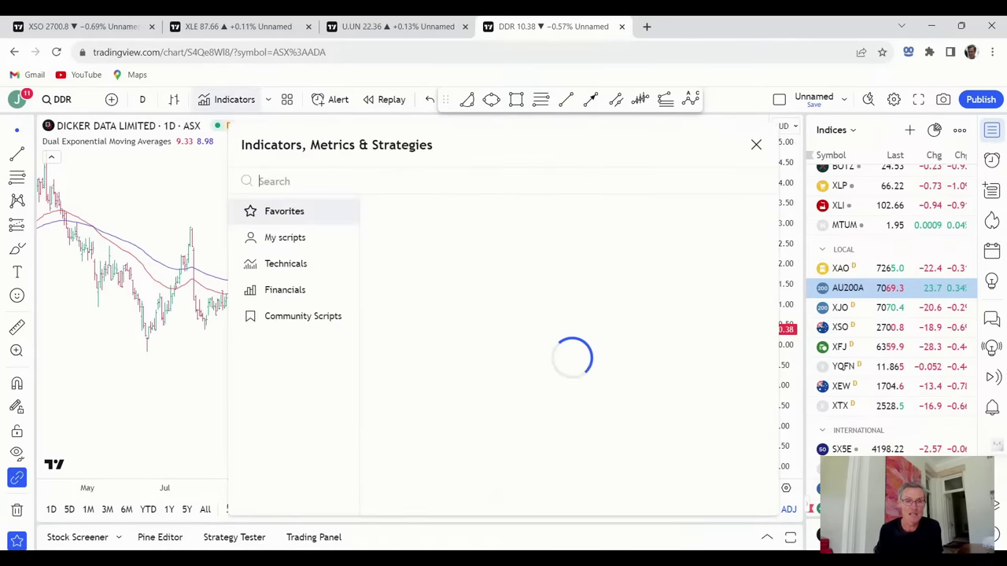
pyautogui.scroll(-1, 468, 405)
pyautogui.click(404, 484)
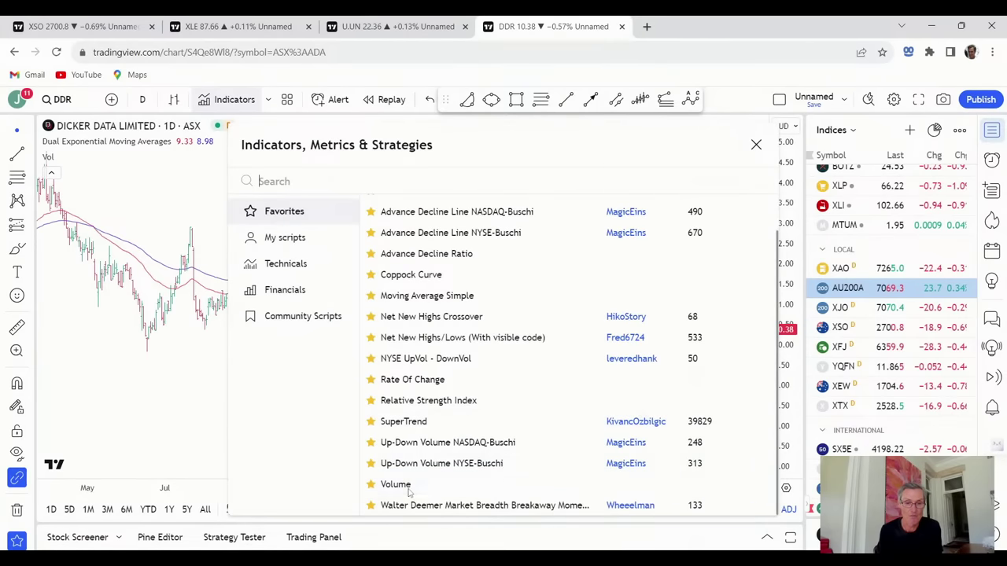
pyautogui.click(756, 145)
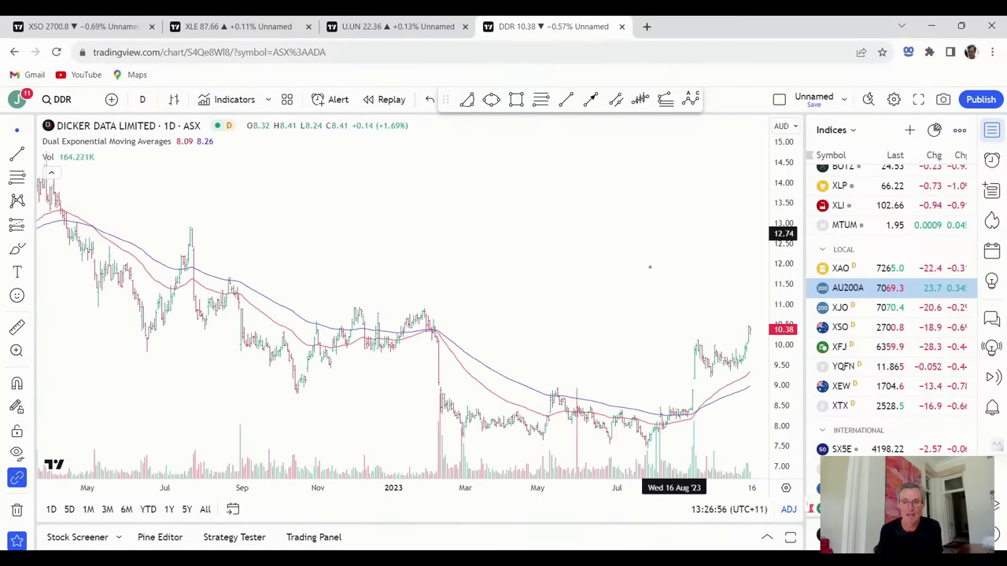
pyautogui.scroll(3, 704, 356)
pyautogui.scroll(2, 704, 355)
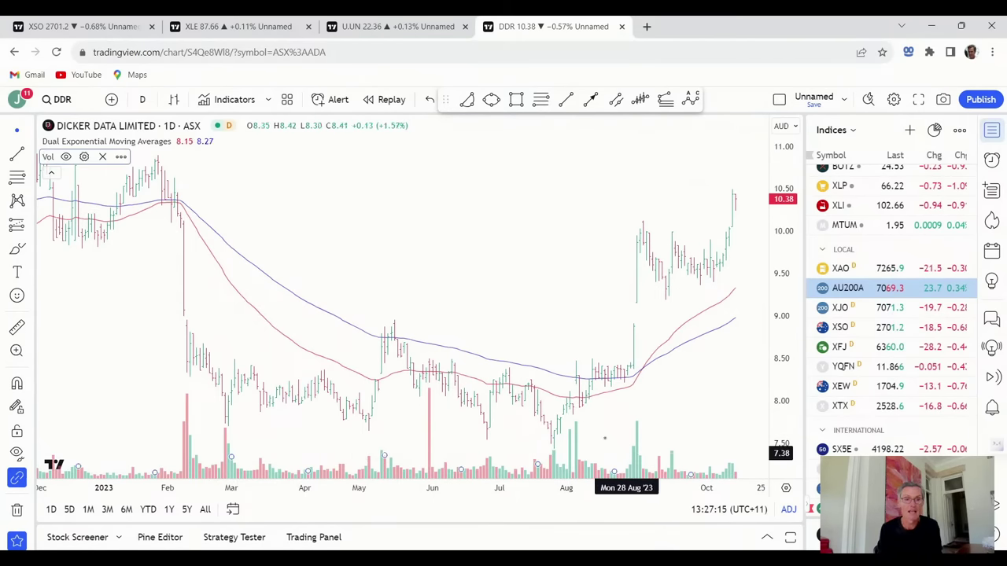
pyautogui.click(102, 156)
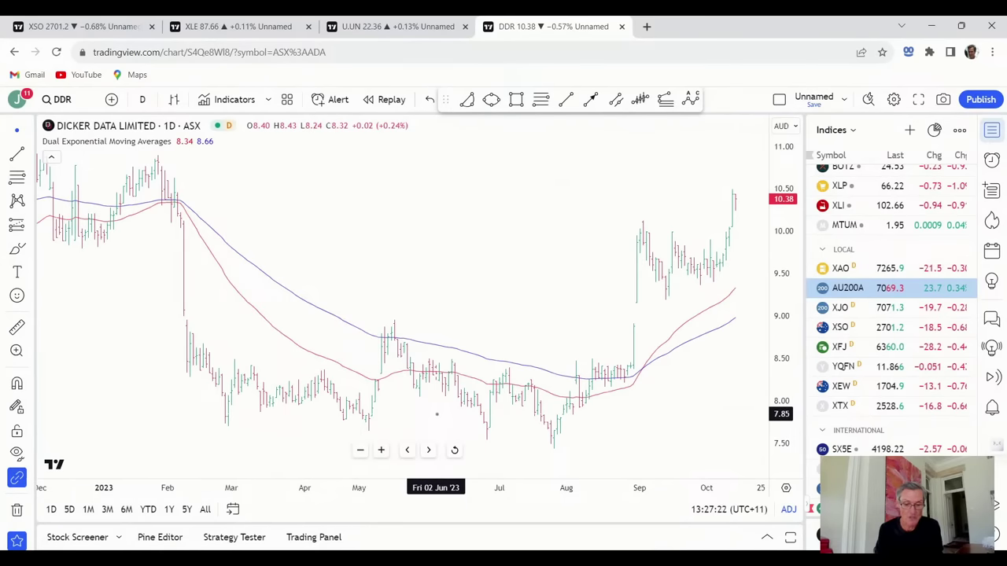
# Draw a thin rectangle zone on the Dicker Data chart from 5 October 2023 back to mid-July 2021, between about 10.15 and 9.9
pyautogui.scroll(-4, 436, 414)
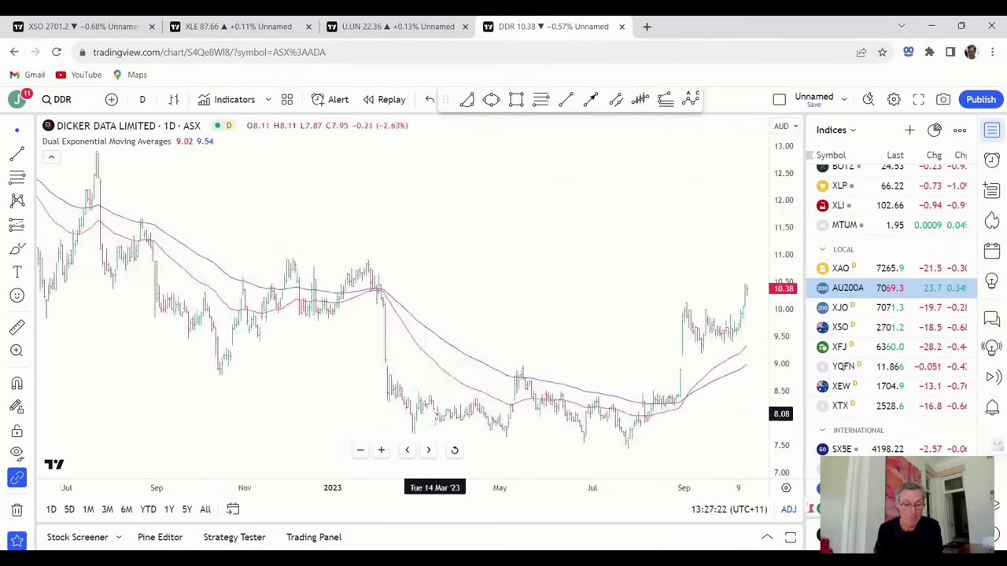
pyautogui.scroll(-2, 435, 417)
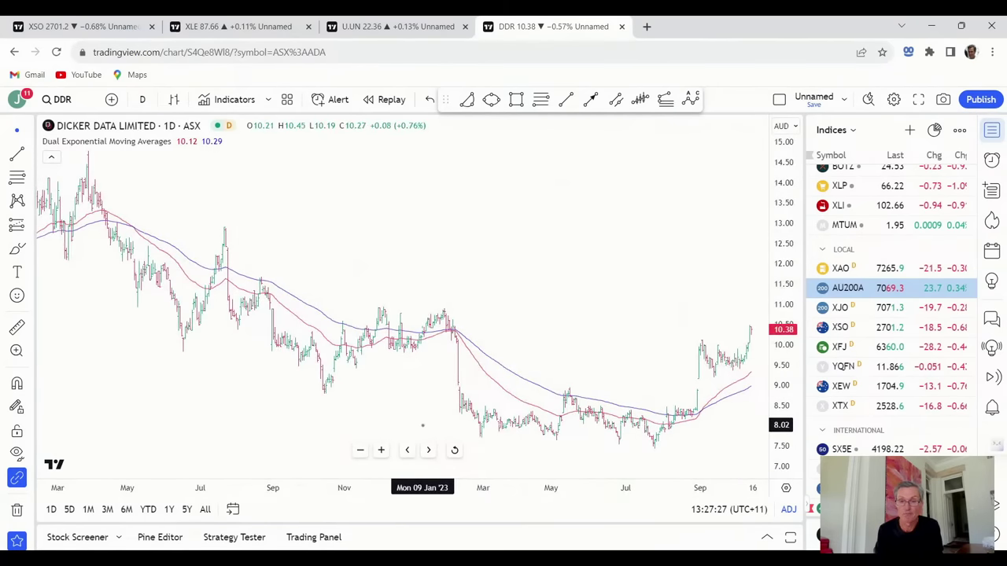
pyautogui.scroll(-2, 423, 426)
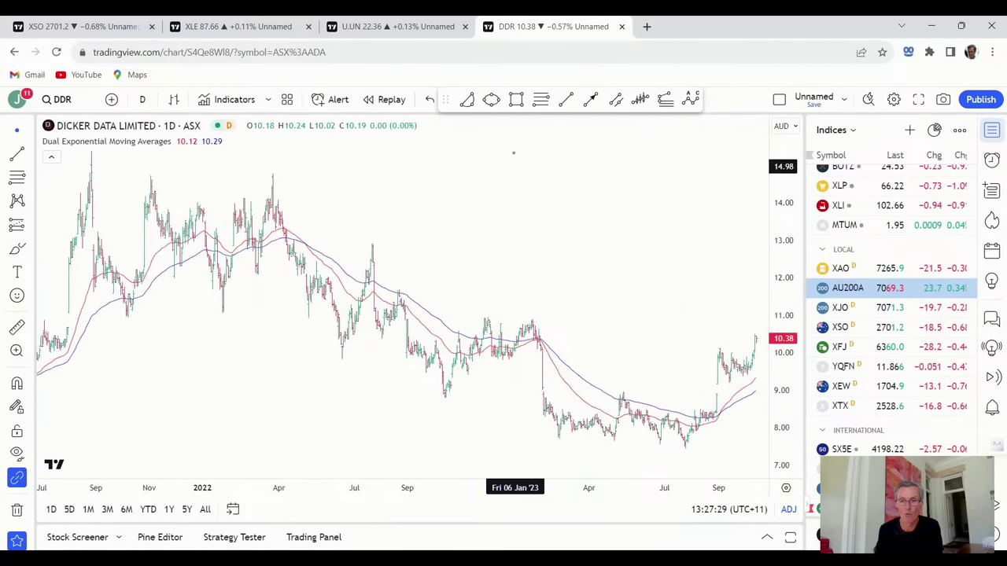
pyautogui.click(516, 99)
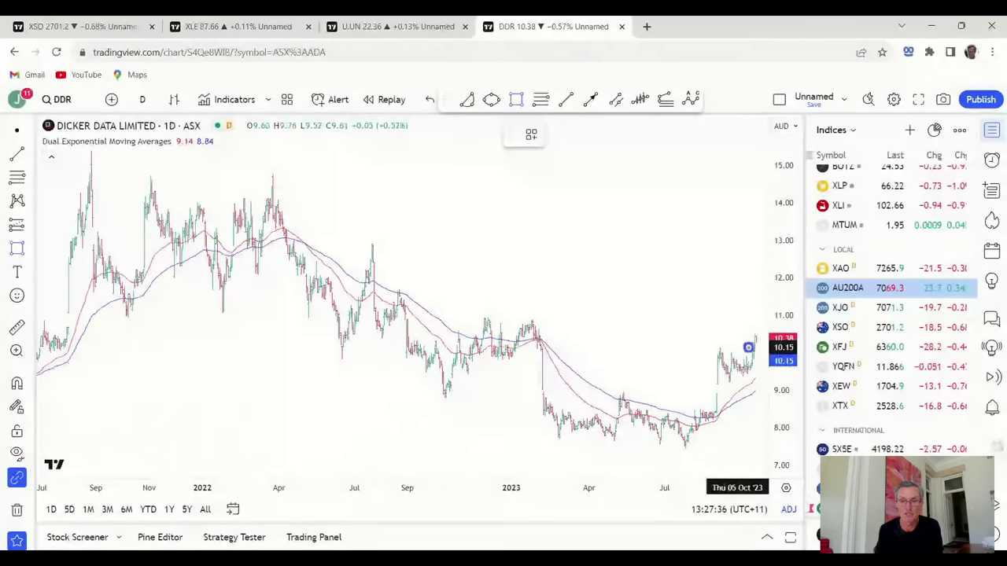
pyautogui.click(748, 347)
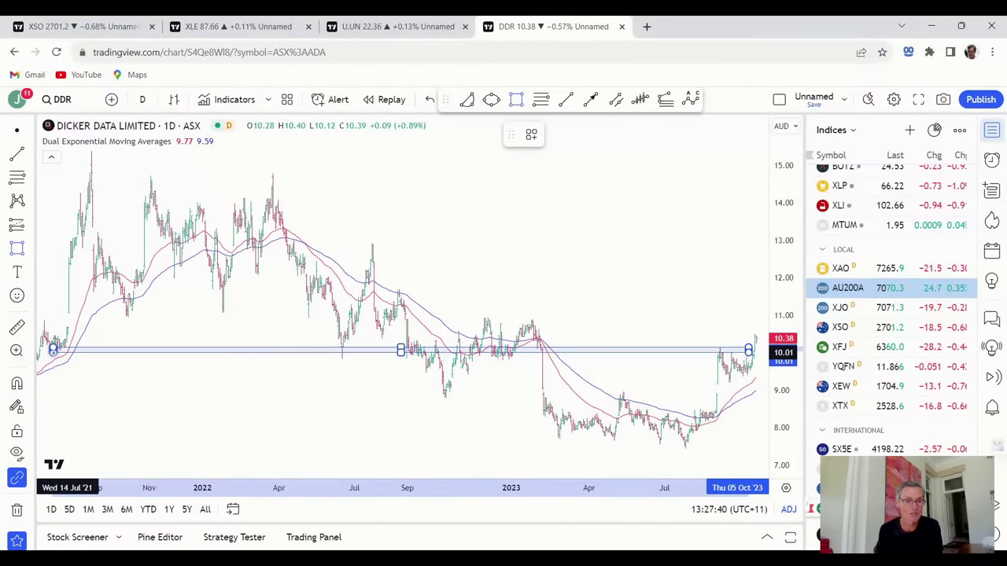
pyautogui.click(44, 359)
pyautogui.click(304, 439)
# Extend the Dicker Data price zone back to 9 April 2021 and forward past the latest bar
pyautogui.scroll(-2, 304, 439)
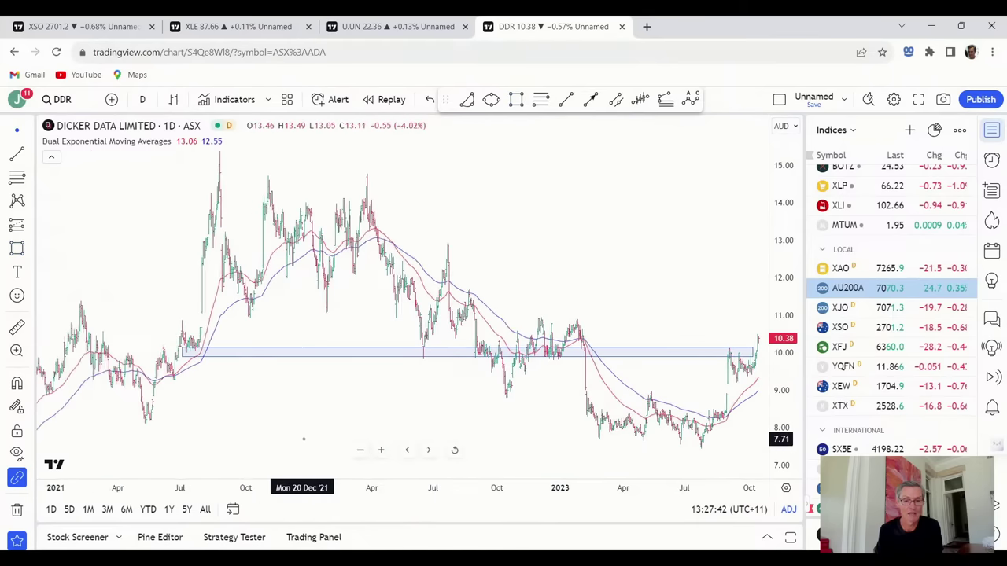
pyautogui.click(181, 351)
pyautogui.moveTo(181, 351)
pyautogui.mouseDown()
pyautogui.moveTo(113, 352)
pyautogui.moveTo(122, 351)
pyautogui.mouseUp()
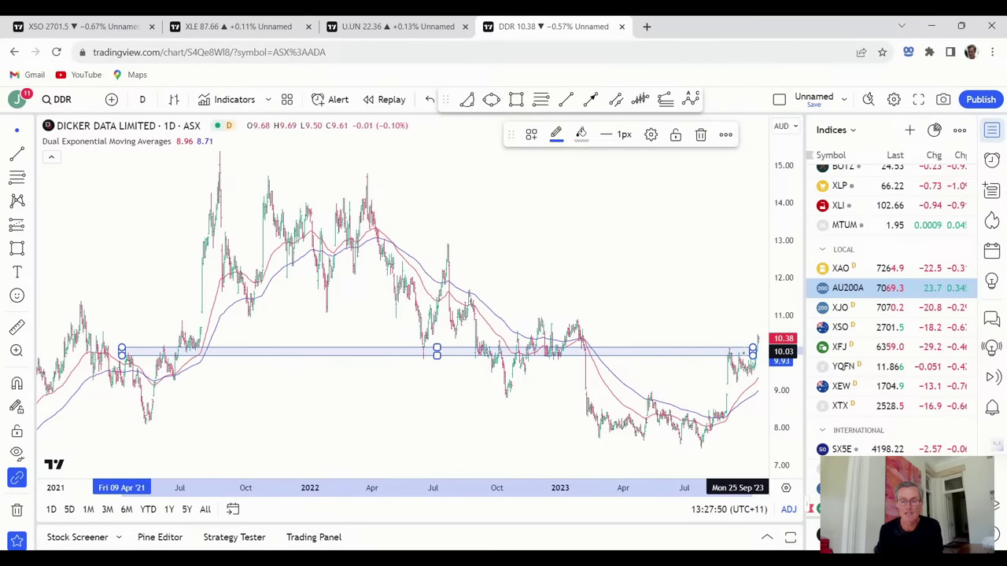
pyautogui.click(696, 376)
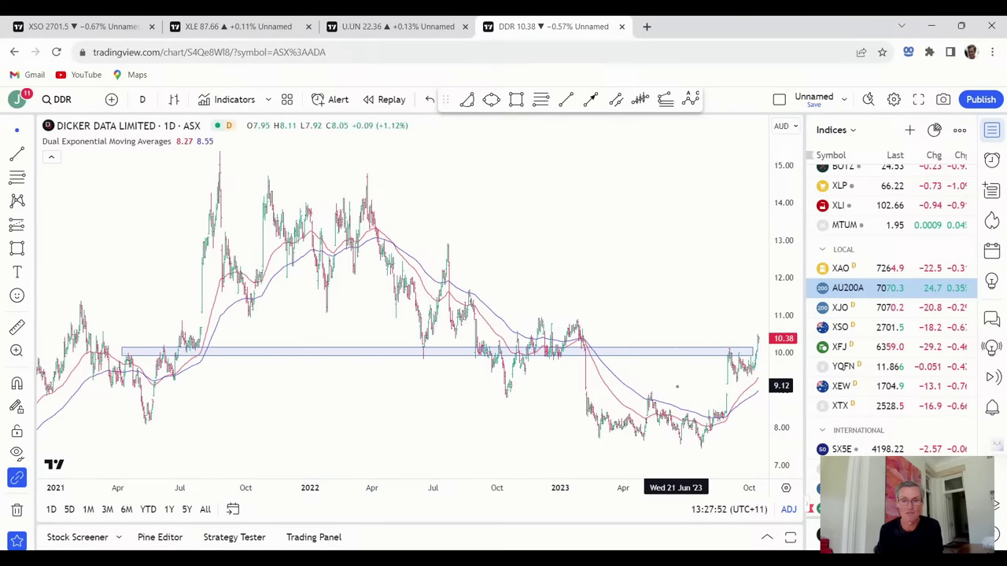
pyautogui.scroll(5, 677, 385)
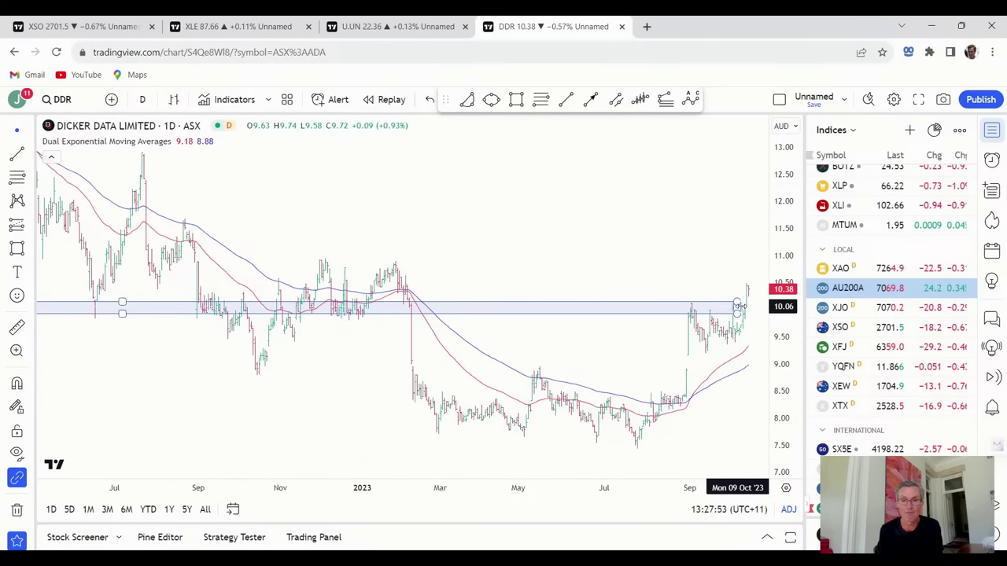
pyautogui.moveTo(738, 305); pyautogui.dragTo(767, 307)
pyautogui.click(752, 294)
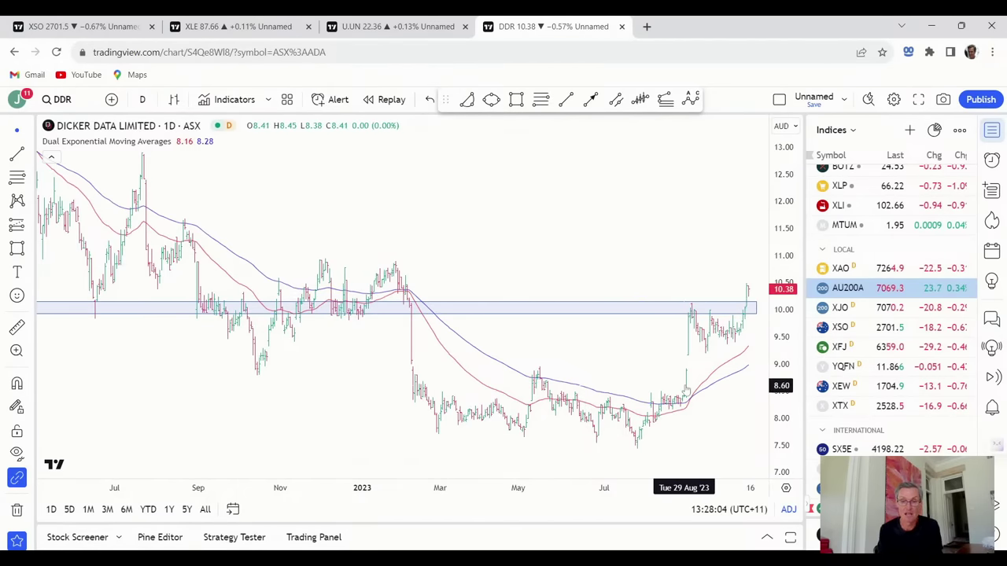
# Search for PBH and open PointsBet Holdings Limited on the ASX in place of Dicker Data
pyautogui.scroll(-2, 692, 376)
pyautogui.scroll(-1, 692, 376)
pyautogui.scroll(4, 693, 377)
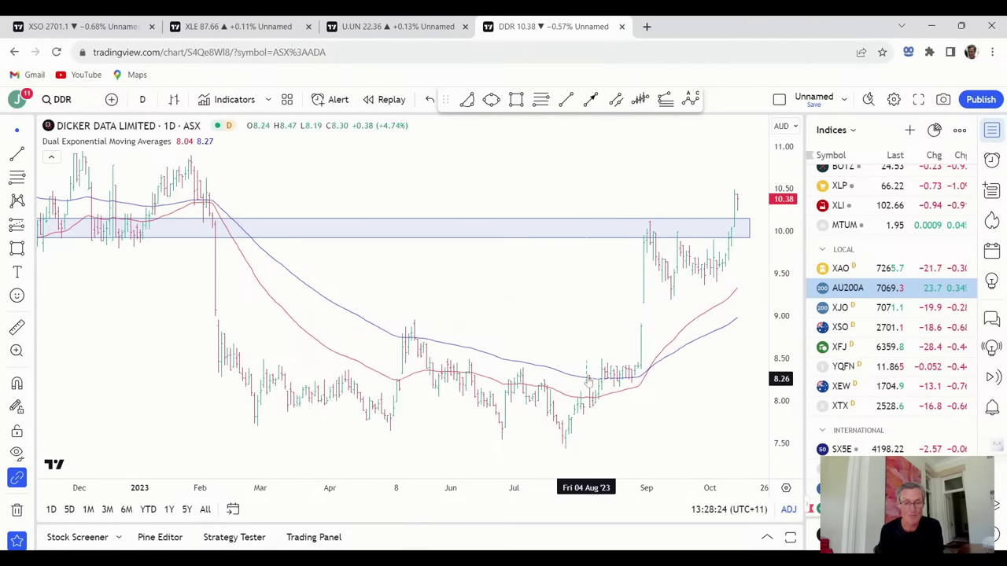
pyautogui.scroll(-4, 588, 368)
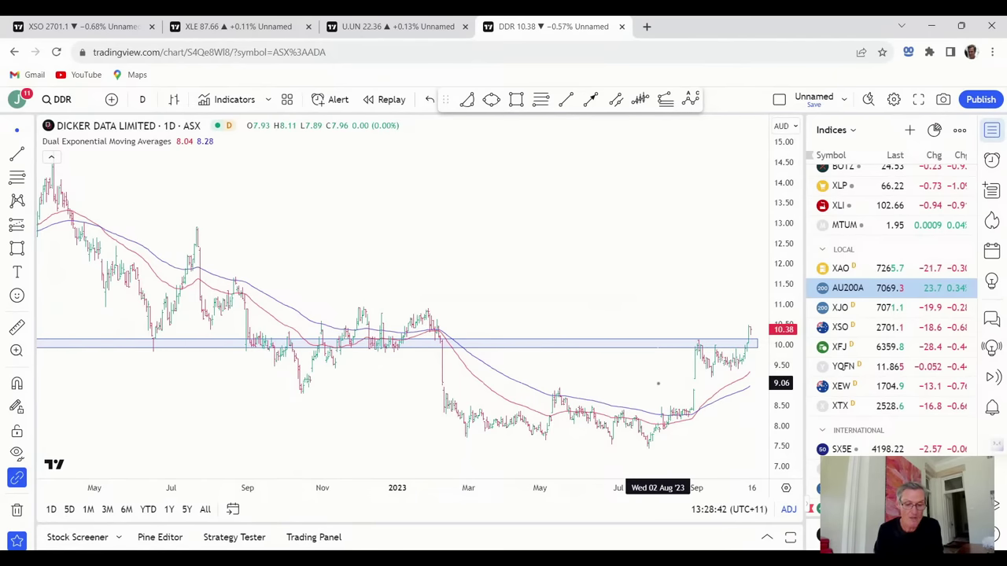
pyautogui.click(80, 98)
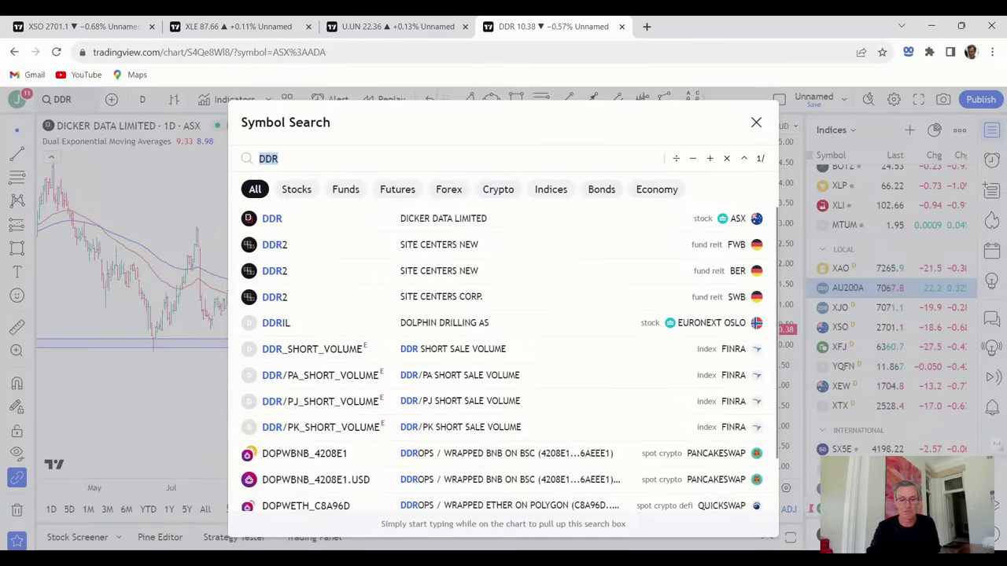
pyautogui.write('PBH')
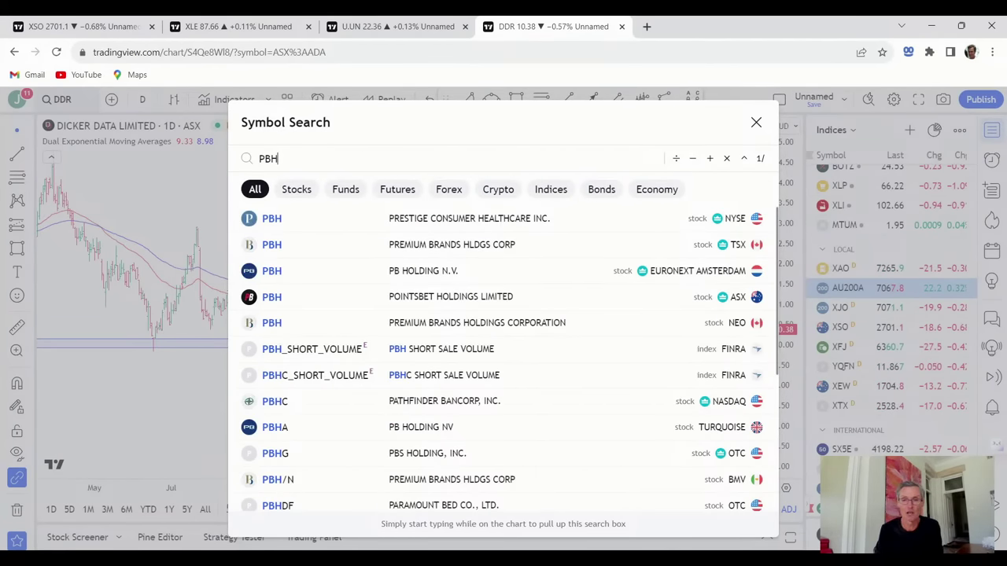
pyautogui.click(472, 297)
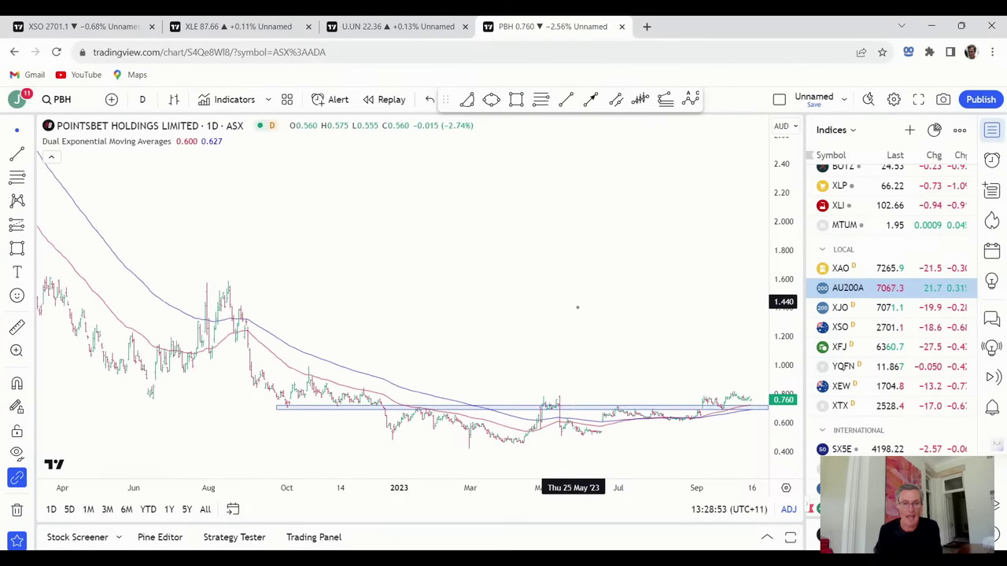
# Review PointsBet's price history back to its 2019 start and compare 2023 prices with the marked zone near 0.70 and the moving averages
pyautogui.scroll(-5, 512, 270)
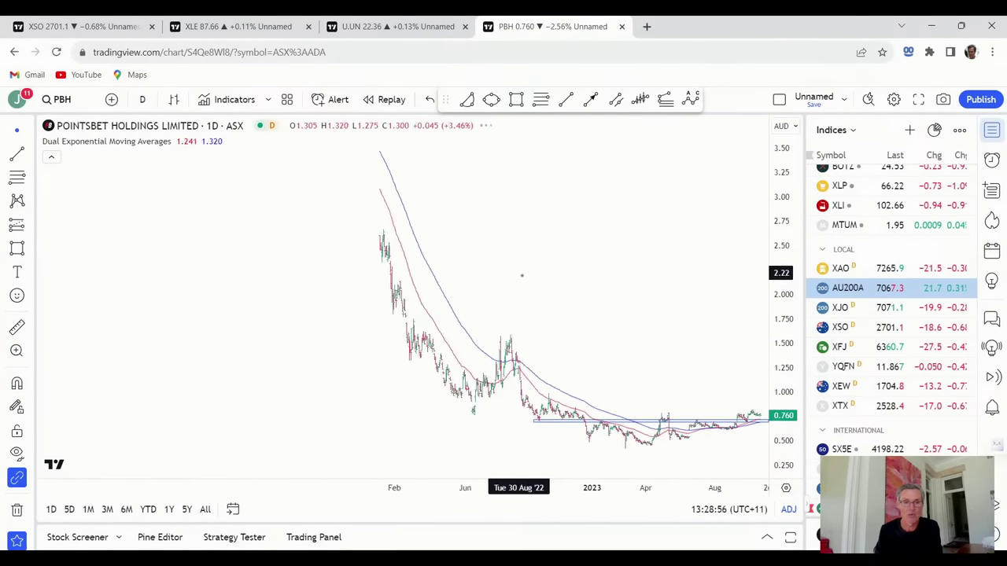
pyautogui.scroll(-5, 523, 275)
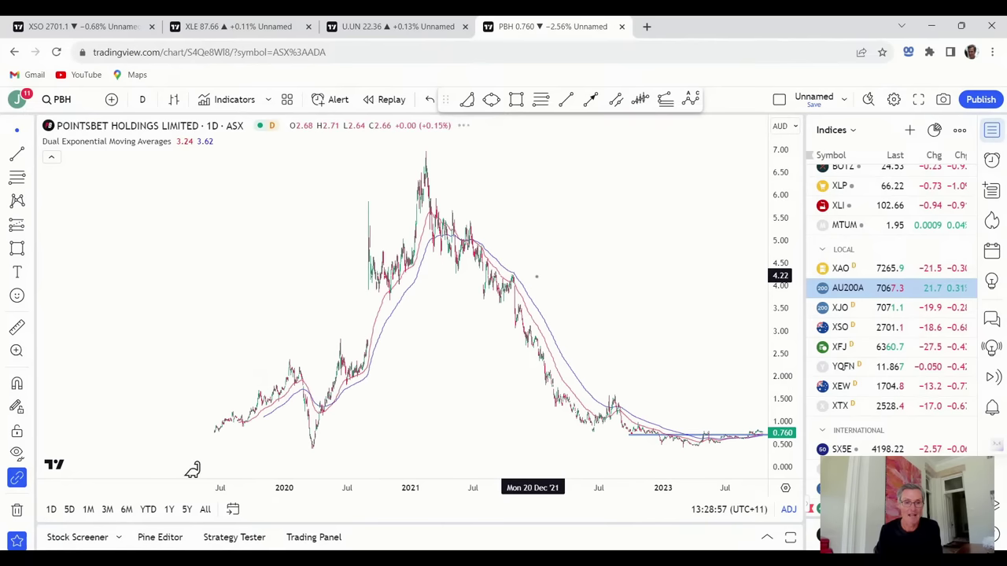
pyautogui.scroll(3, 538, 273)
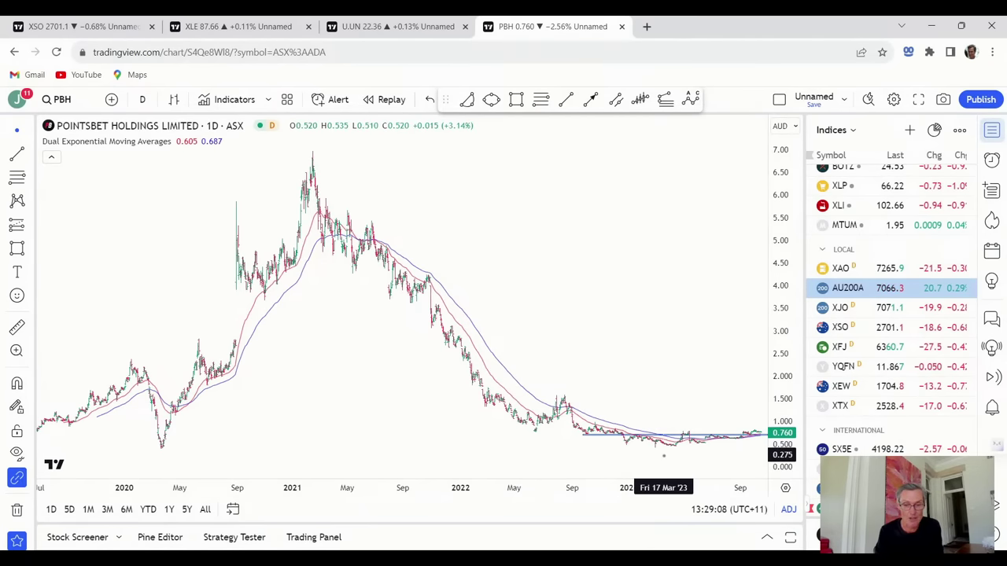
pyautogui.scroll(3, 672, 458)
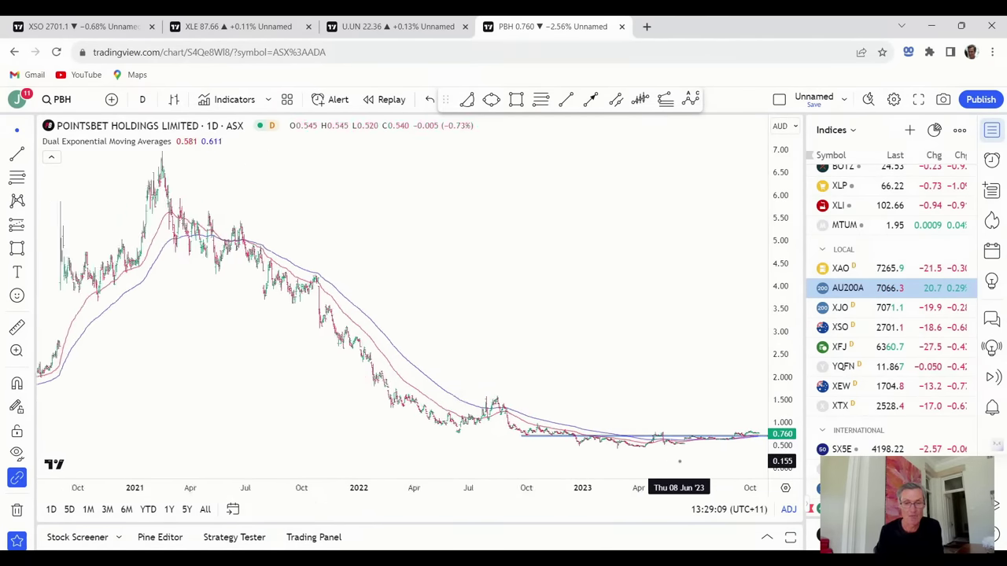
pyautogui.scroll(5, 678, 462)
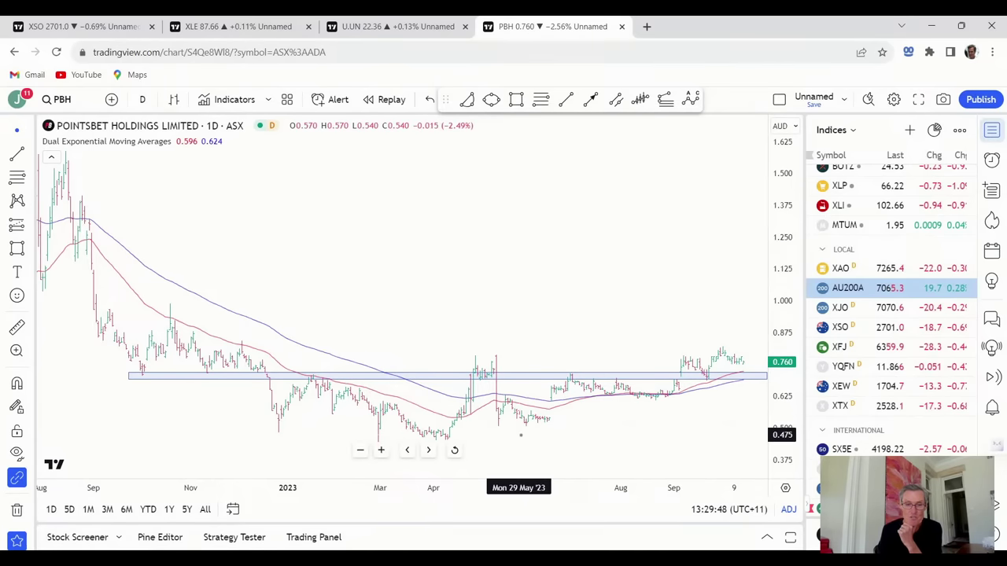
pyautogui.scroll(4, 520, 435)
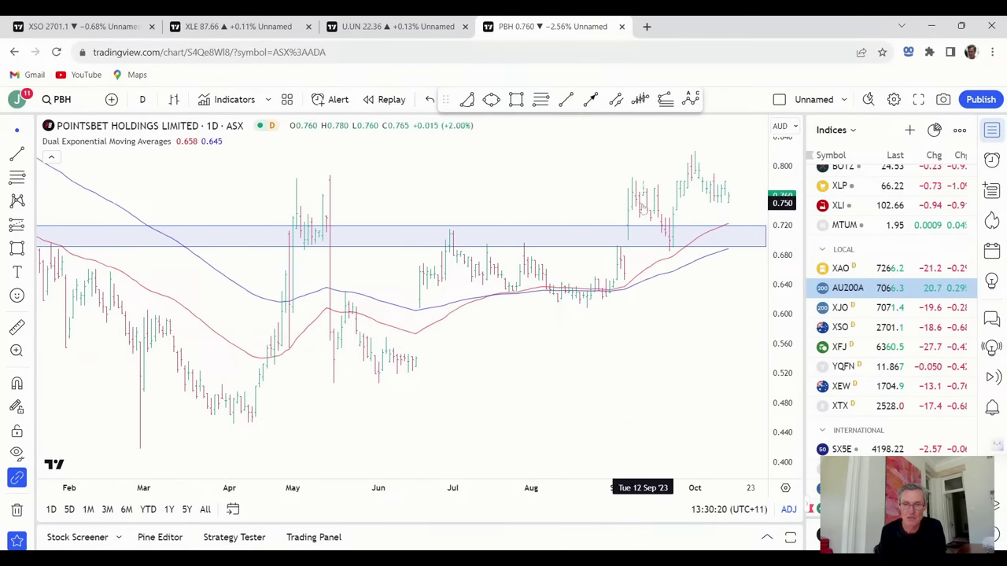
pyautogui.click(636, 231)
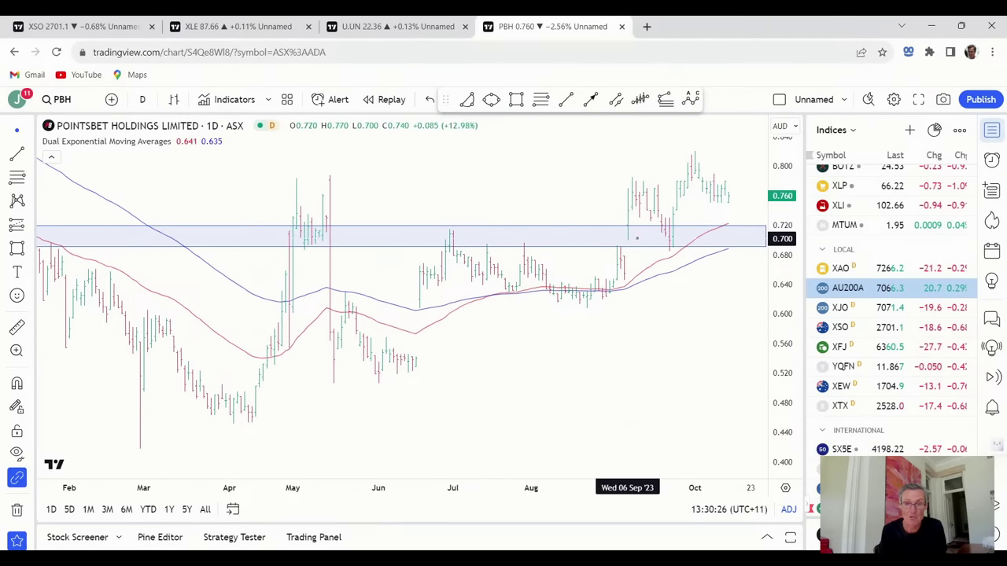
pyautogui.scroll(-2, 677, 236)
pyautogui.scroll(-3, 677, 236)
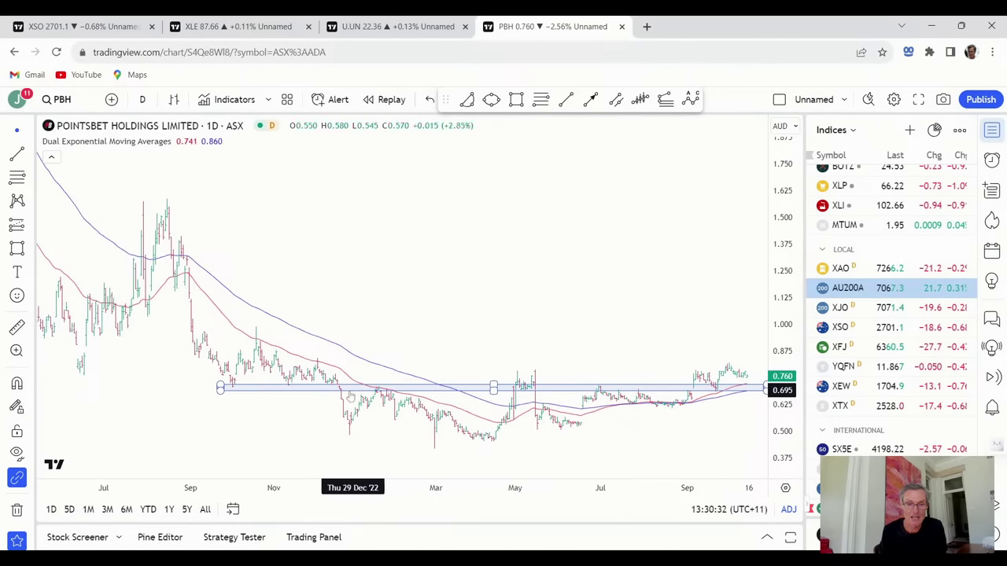
pyautogui.click(490, 389)
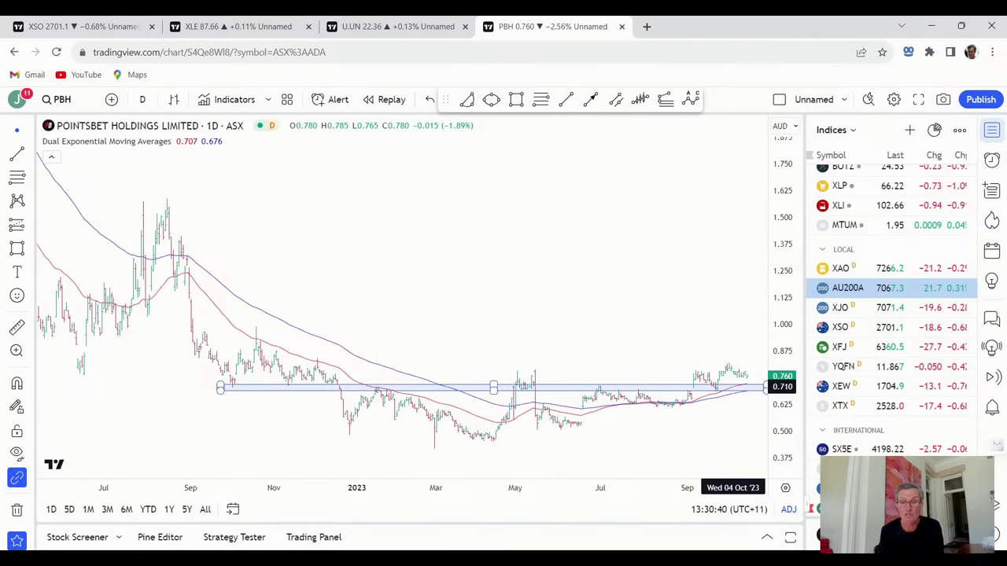
pyautogui.click(556, 180)
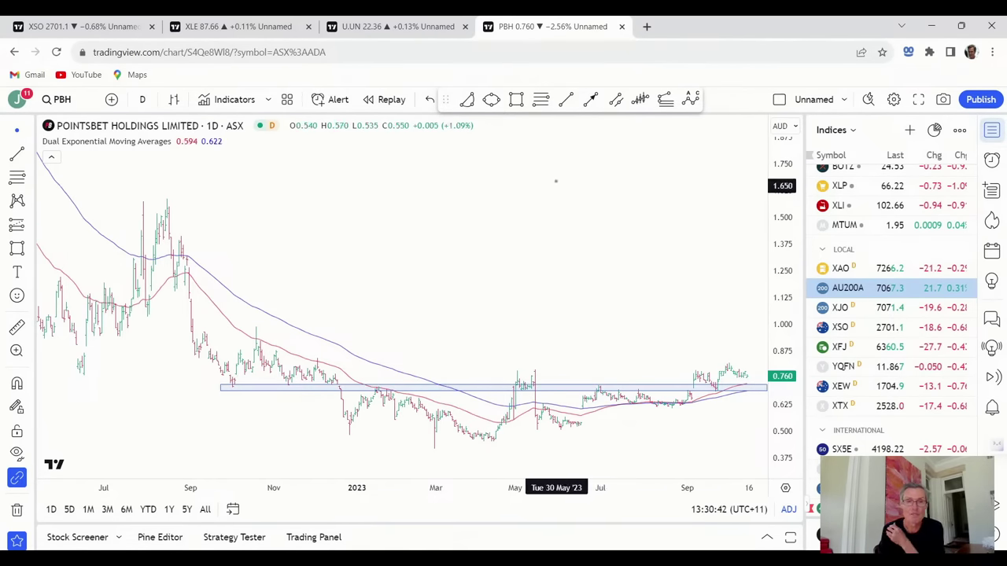
# Draw an arc under PointsBet's base from 16 September 2022 at 0.710 to 20 October 2023 at 0.715, curving down to about 0.40
pyautogui.click(466, 99)
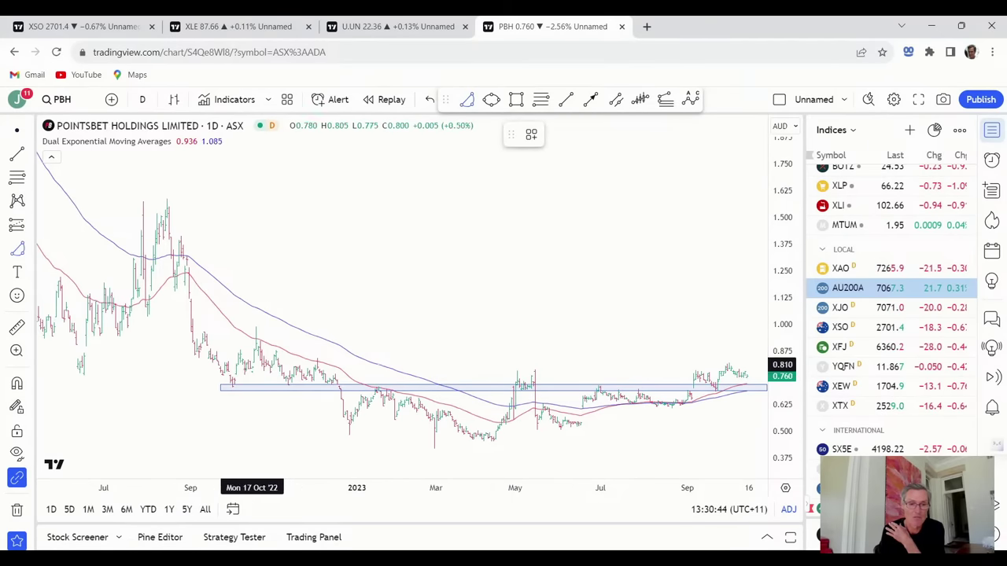
pyautogui.click(214, 387)
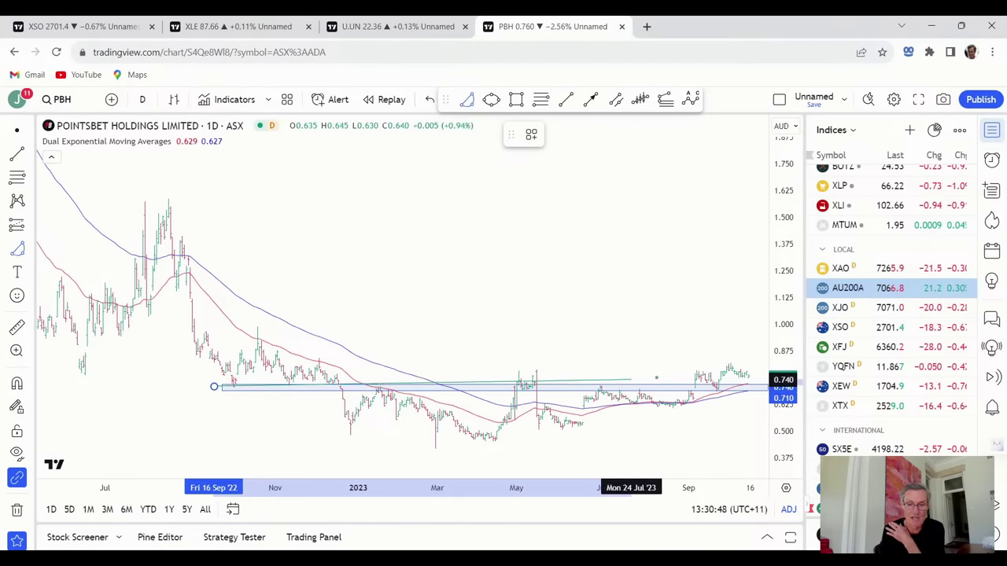
pyautogui.click(757, 387)
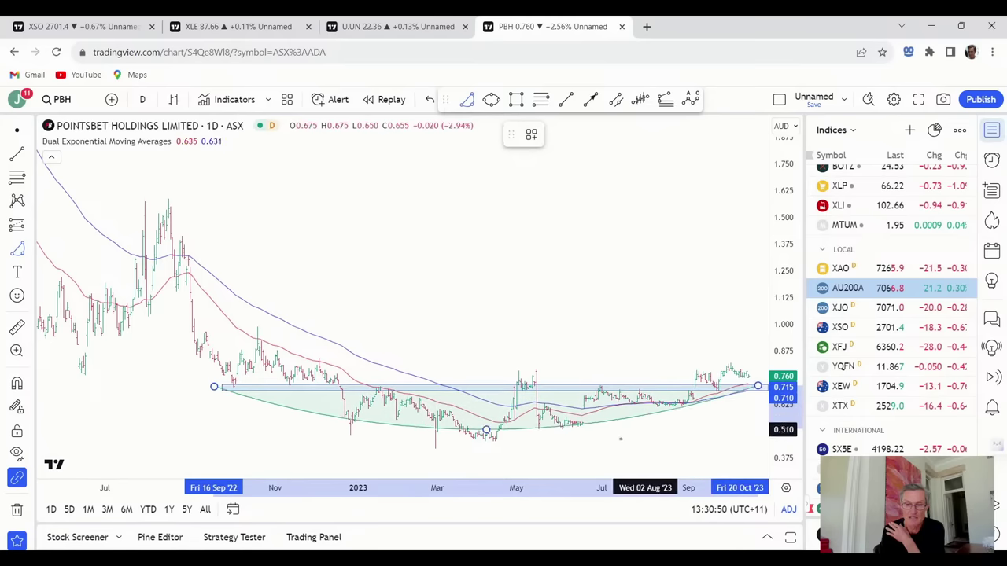
pyautogui.click(603, 453)
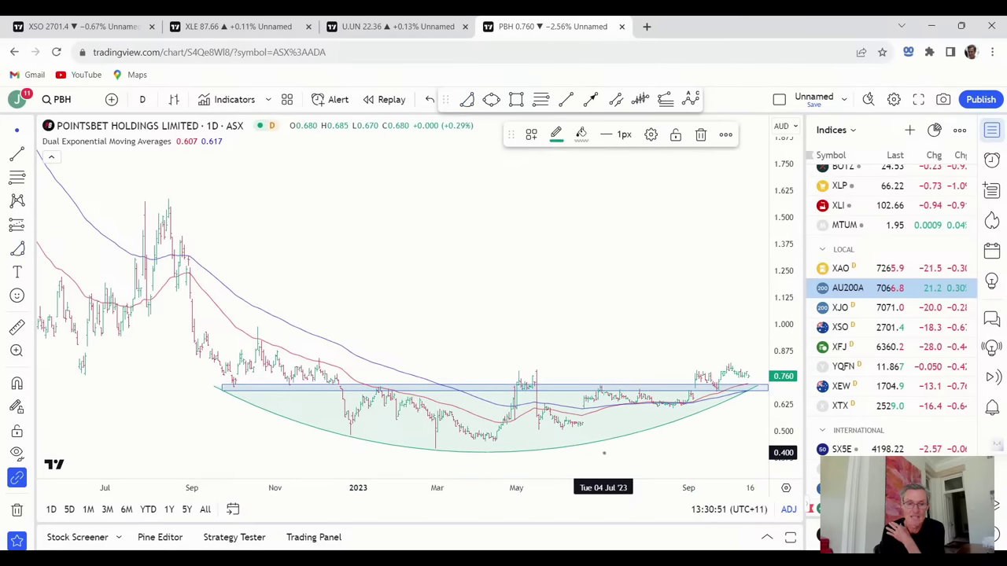
pyautogui.click(603, 453)
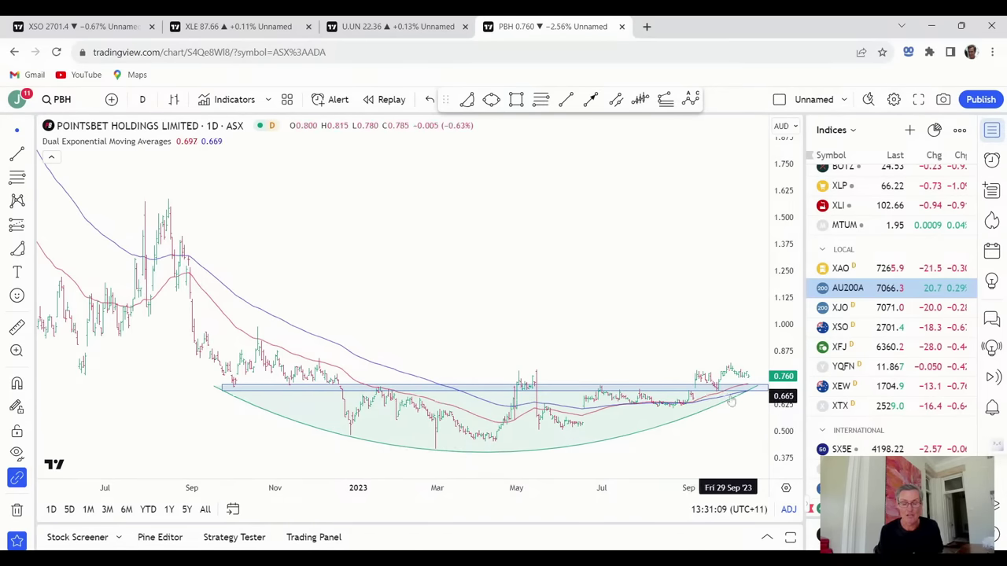
# Delete the arc drawn under PointsBet's base, keeping the horizontal price zone
pyautogui.scroll(-3, 651, 457)
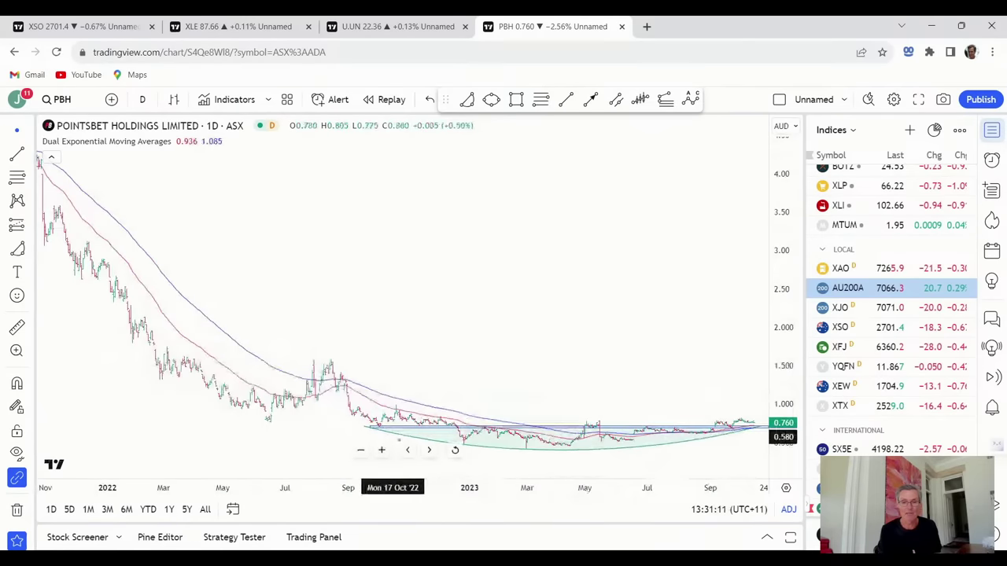
pyautogui.scroll(3, 679, 424)
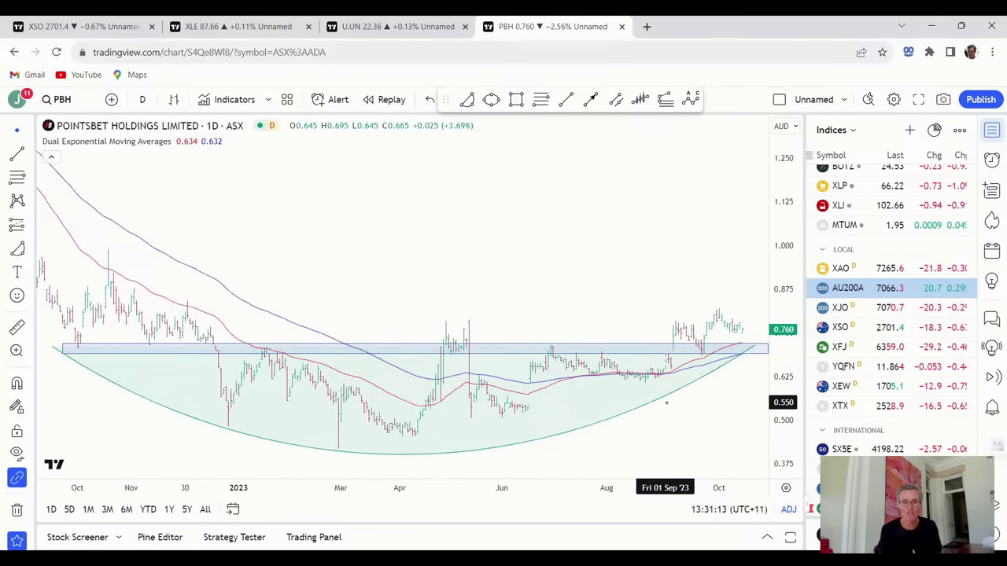
pyautogui.click(667, 400)
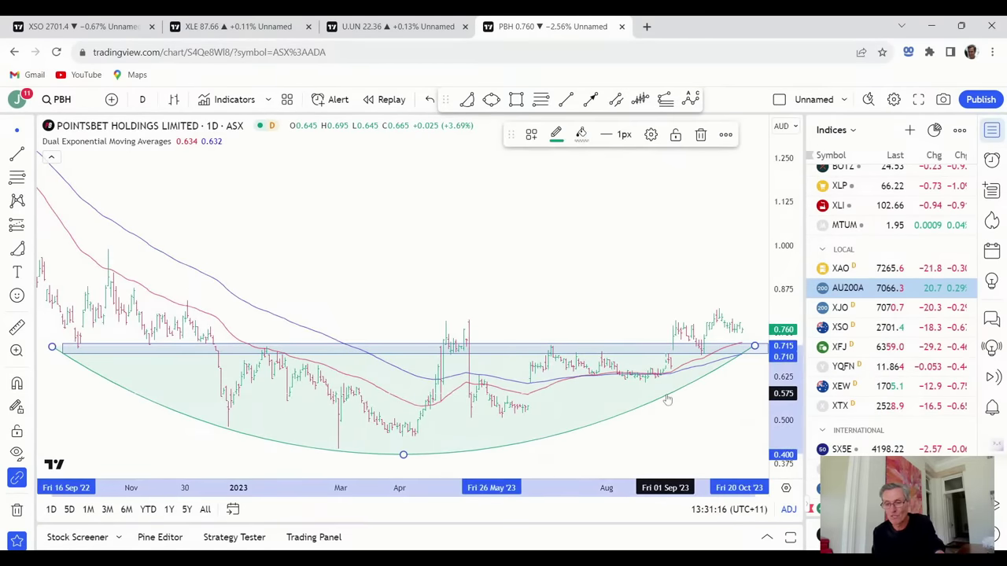
pyautogui.press('Delete')
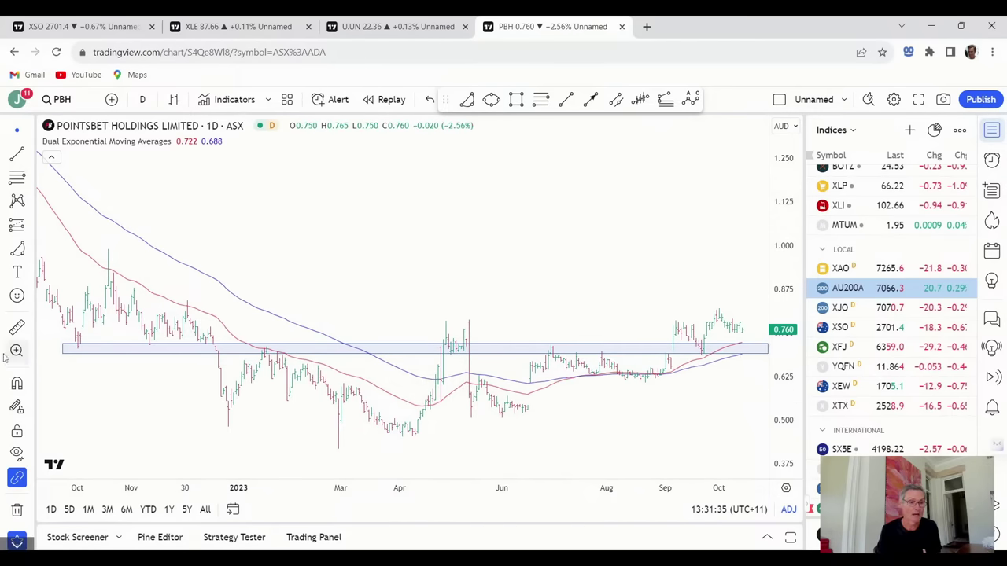
# Measure PointsBet's downside from 0.770 to 0.690 and to 0.650, and its upside from 0.765 to 1.490
pyautogui.click(748, 326)
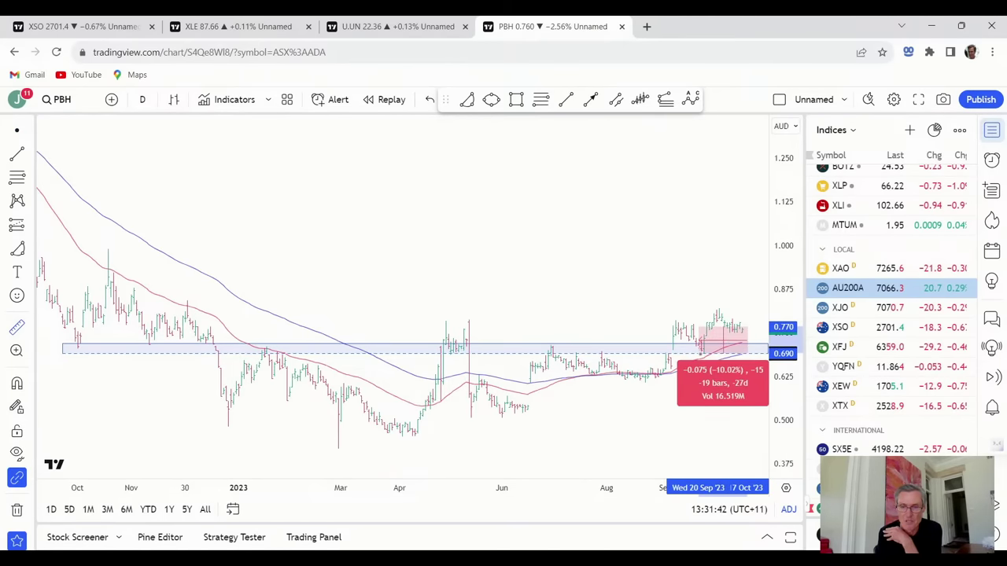
pyautogui.click(742, 366)
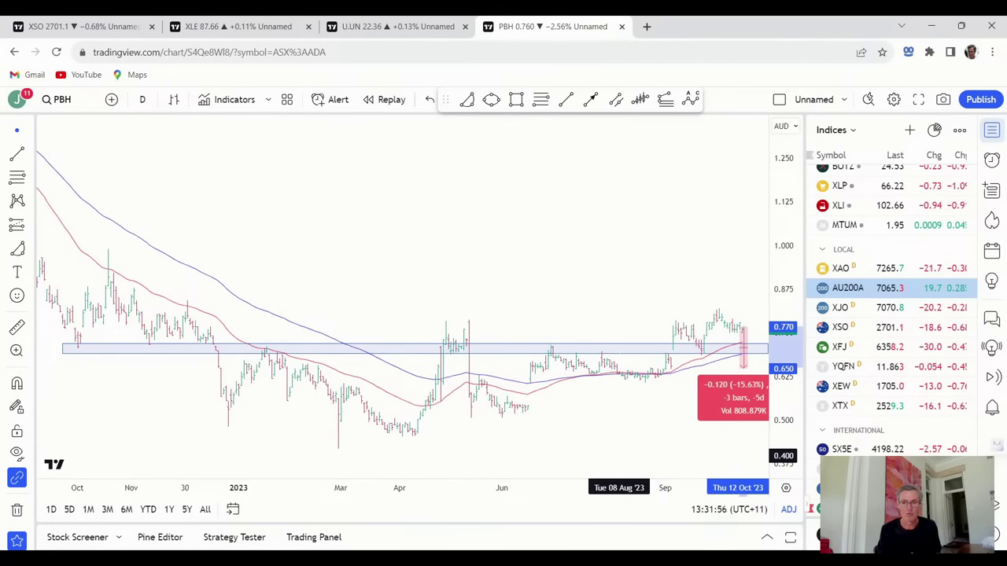
pyautogui.scroll(-4, 619, 455)
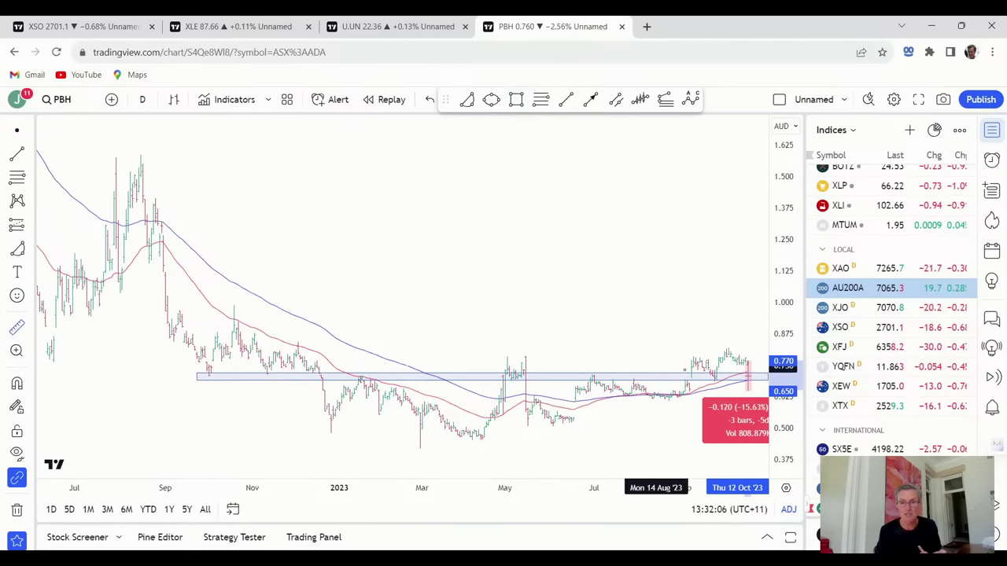
pyautogui.moveTo(748, 391); pyautogui.dragTo(746, 180)
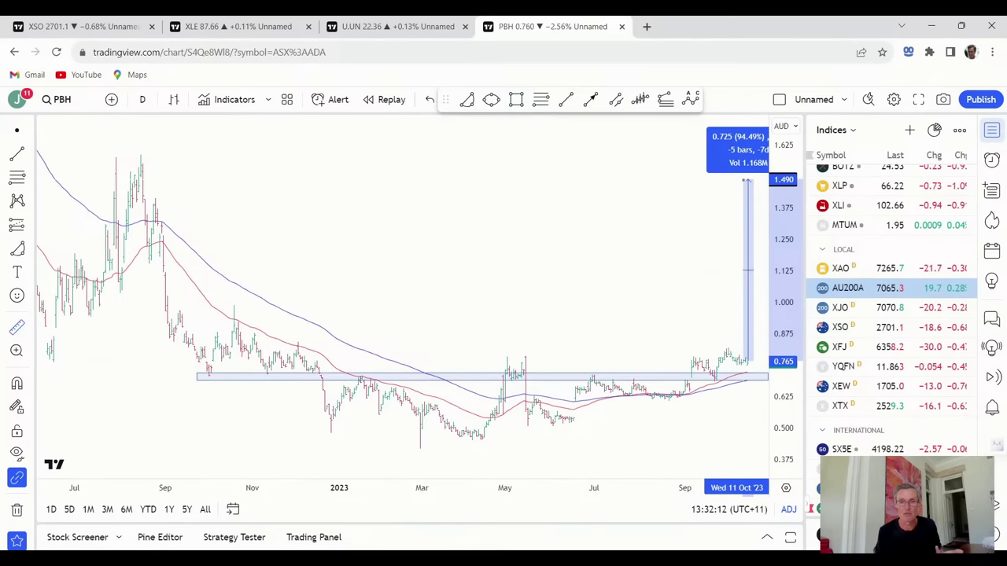
pyautogui.click(674, 258)
pyautogui.scroll(-1, 606, 337)
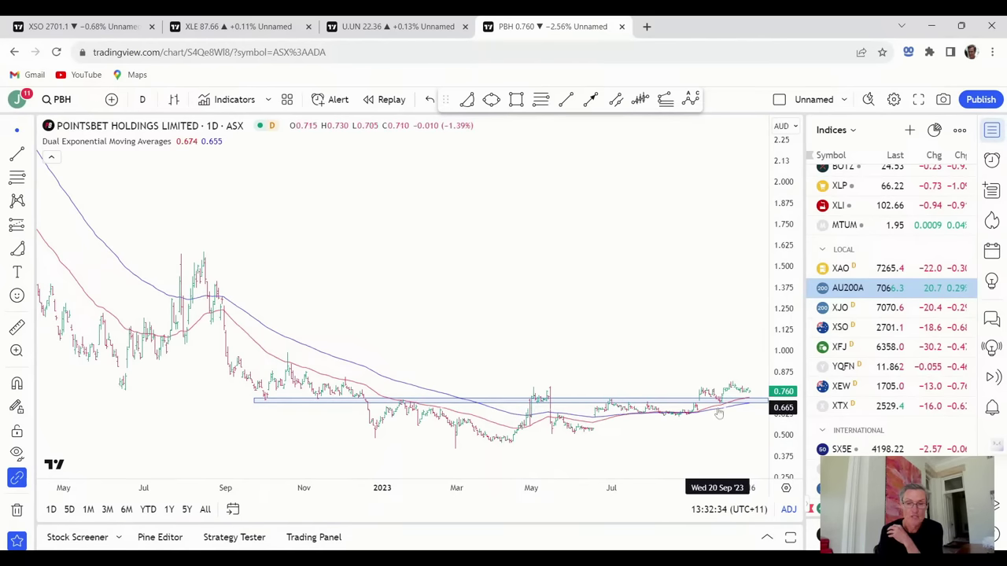
pyautogui.scroll(4, 719, 413)
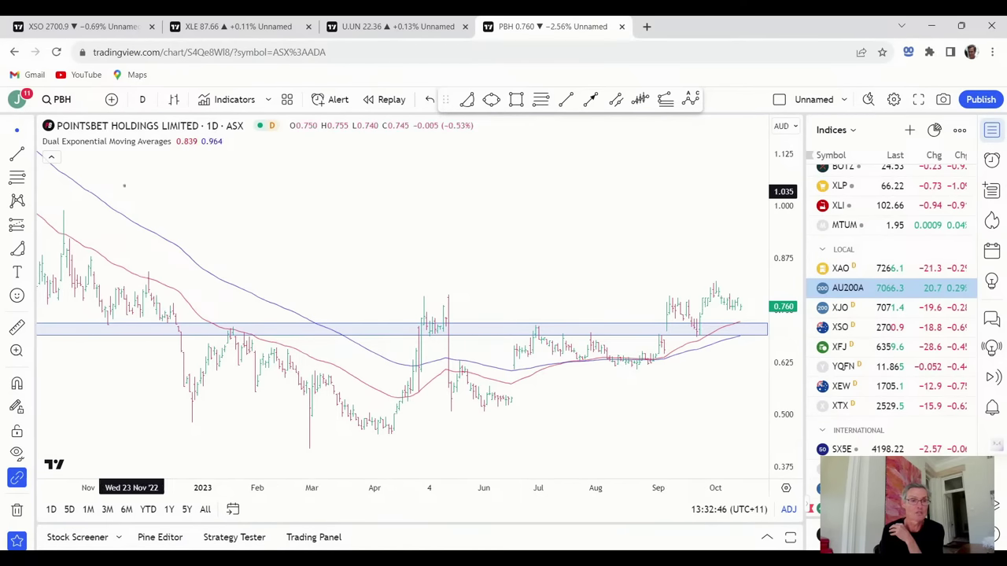
# Search for MP1 and open Megaport Limited on the ASX in place of PointsBet
pyautogui.click(75, 103)
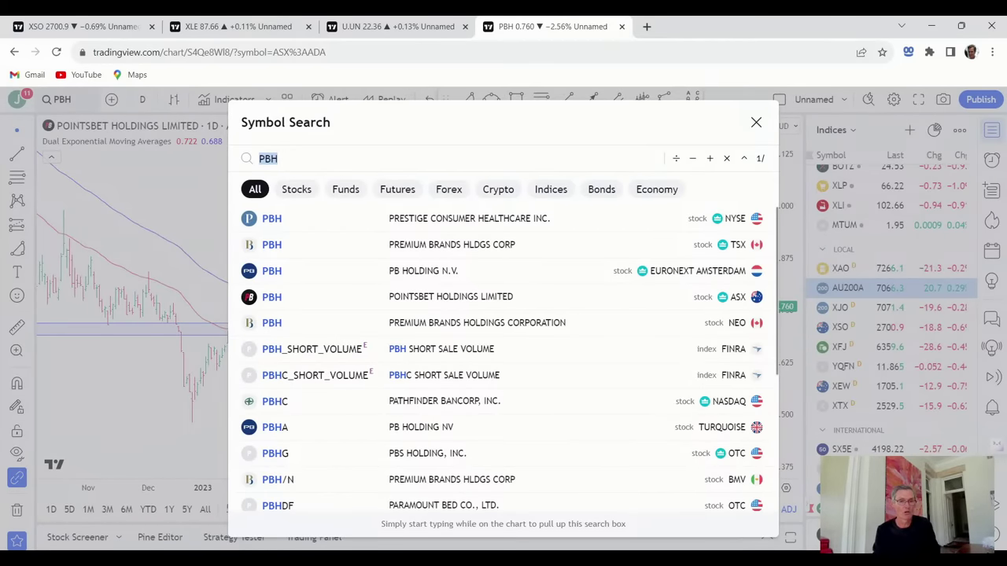
pyautogui.write('MP1')
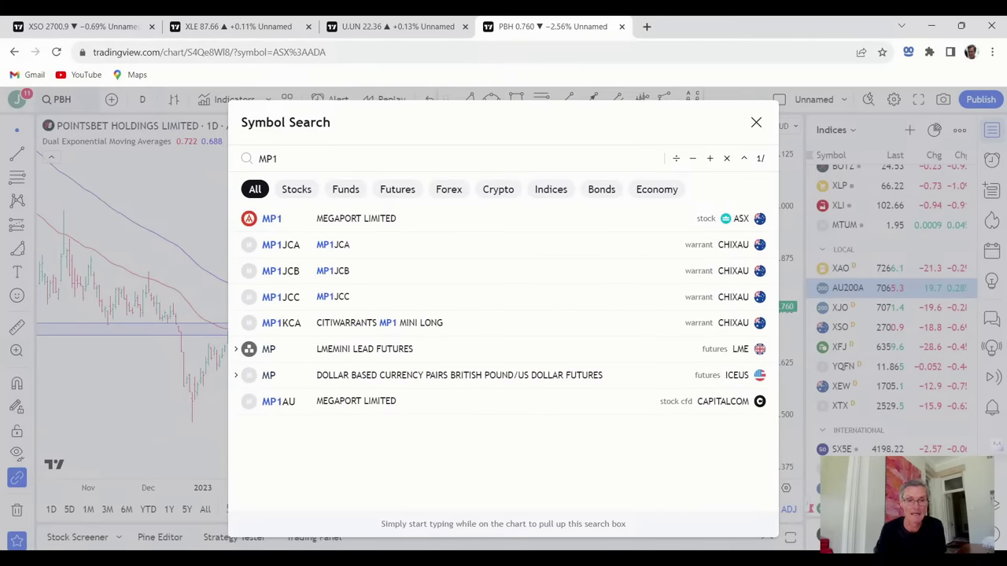
pyautogui.click(341, 228)
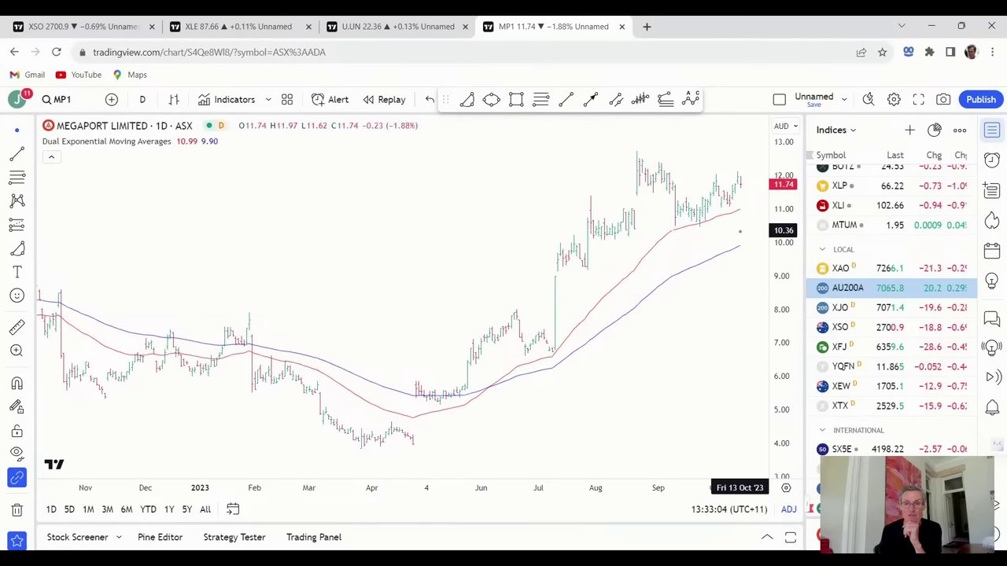
# Review Megaport's price history back to 2018 and compare the 2022–2023 base and recent advance with the moving averages
pyautogui.scroll(-1, 638, 352)
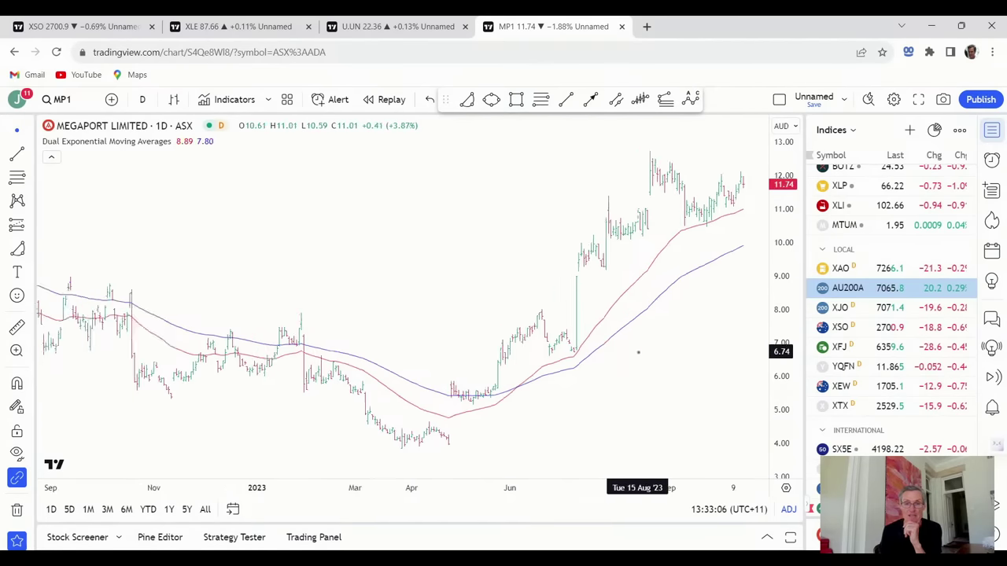
pyautogui.scroll(-4, 638, 352)
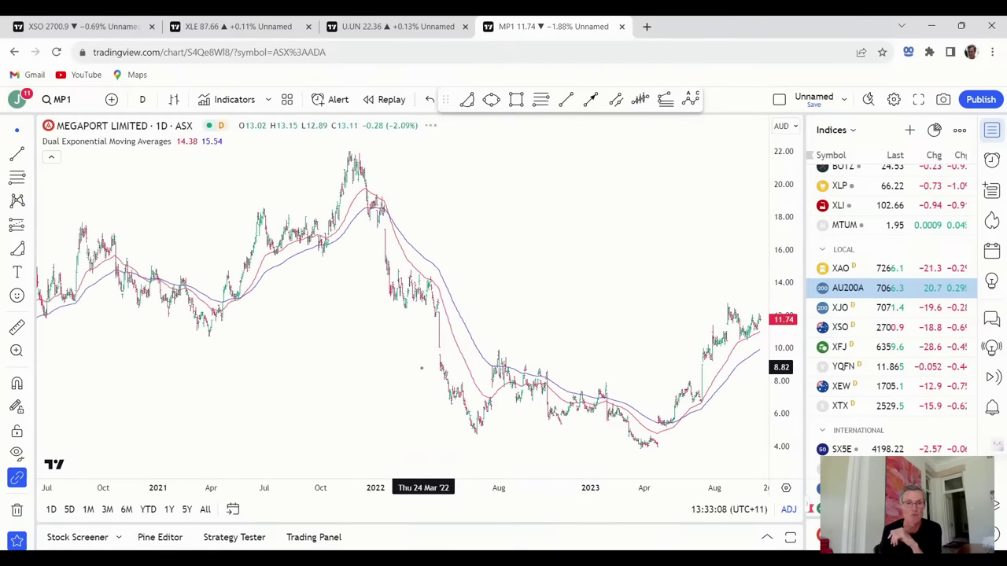
pyautogui.scroll(-4, 421, 368)
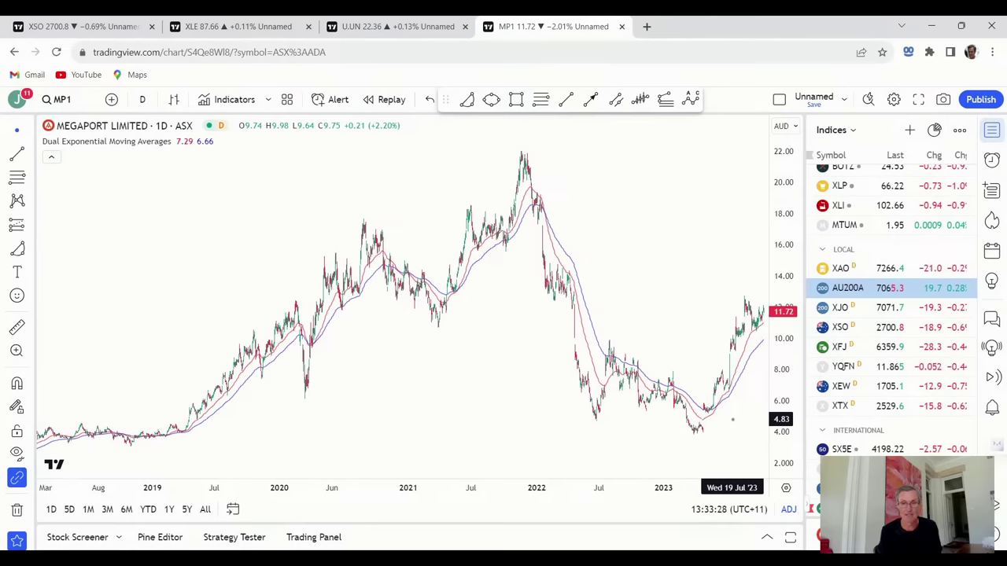
pyautogui.scroll(3, 732, 419)
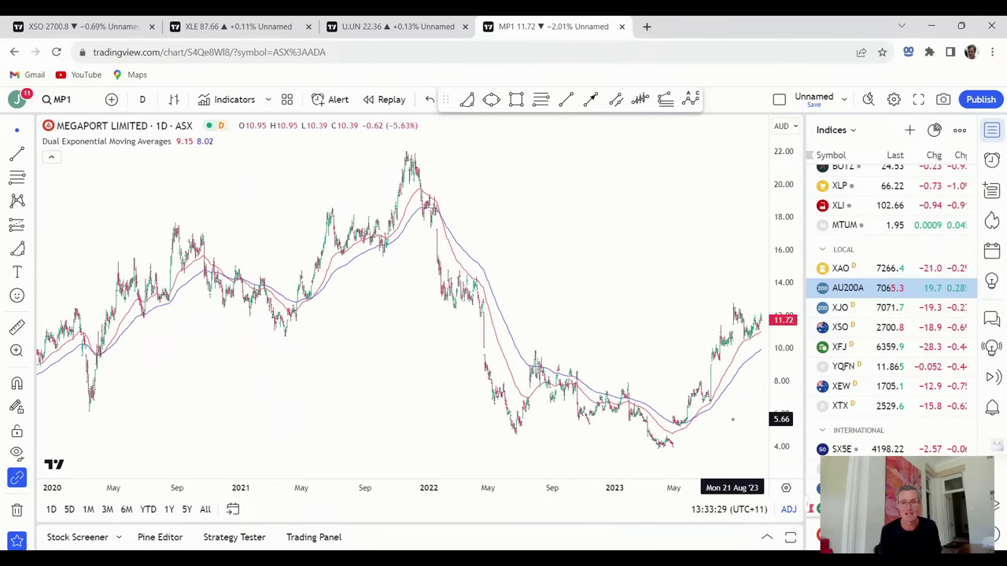
pyautogui.scroll(2, 732, 420)
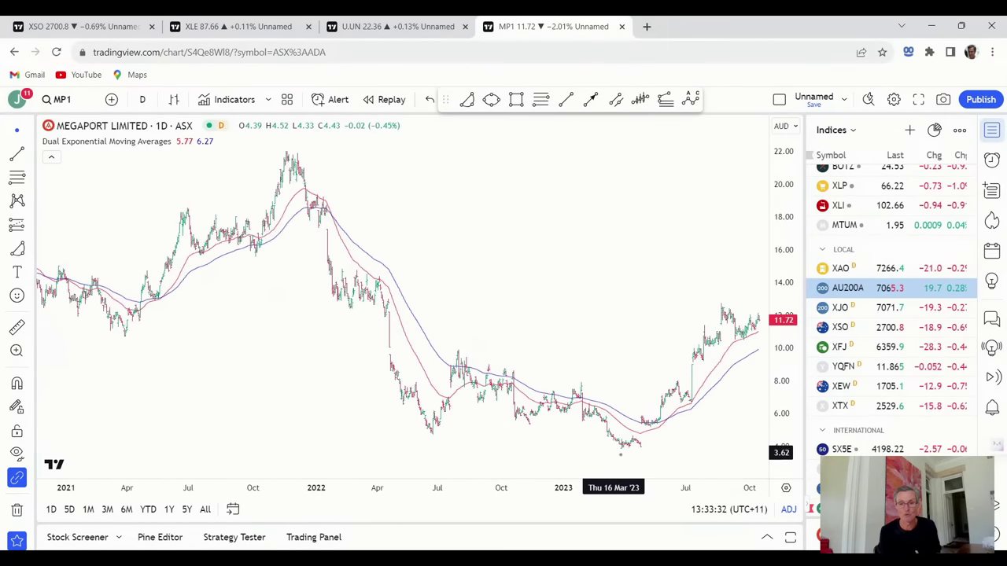
pyautogui.scroll(5, 738, 379)
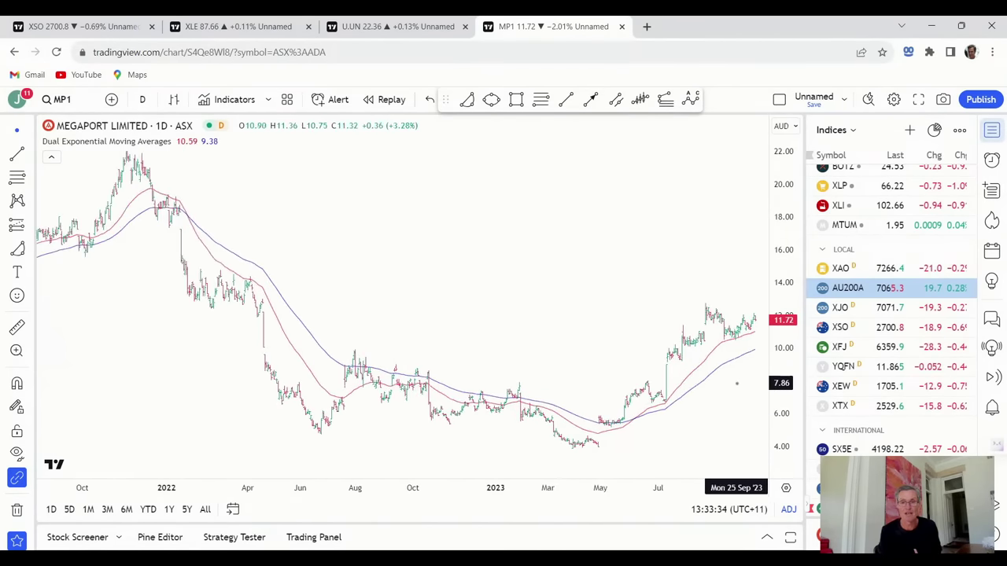
pyautogui.scroll(-5, 726, 364)
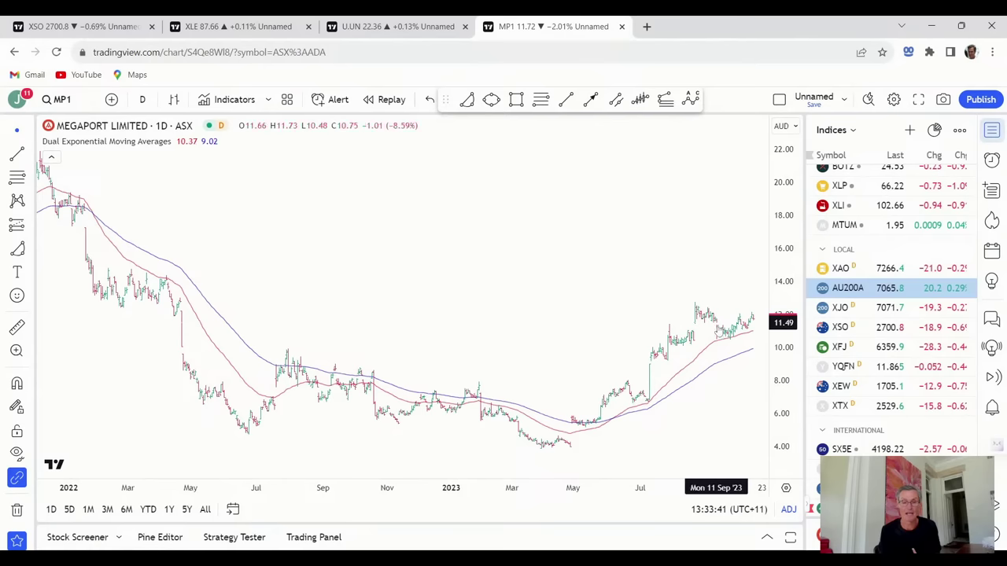
pyautogui.scroll(-4, 715, 384)
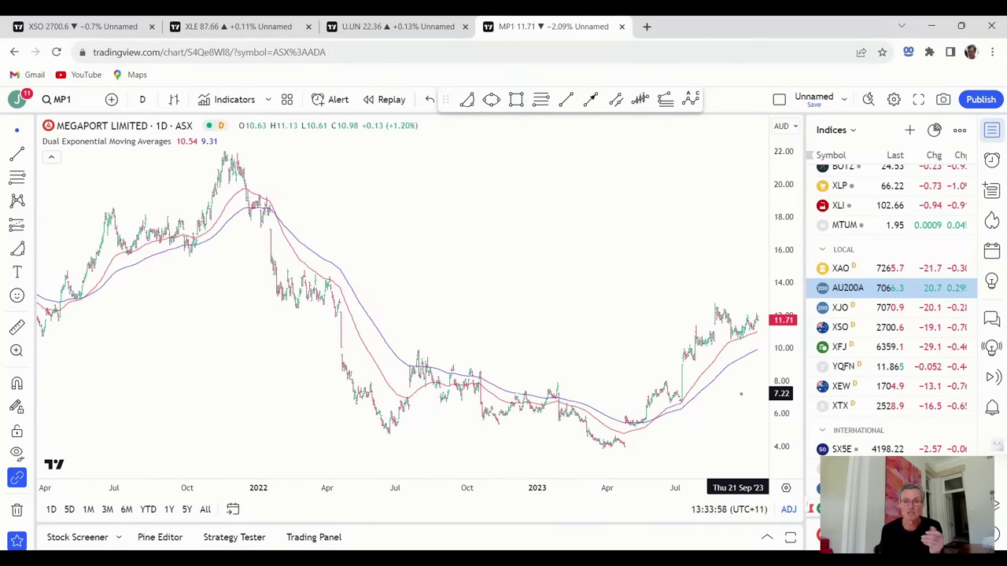
pyautogui.scroll(2, 737, 394)
pyautogui.scroll(3, 738, 394)
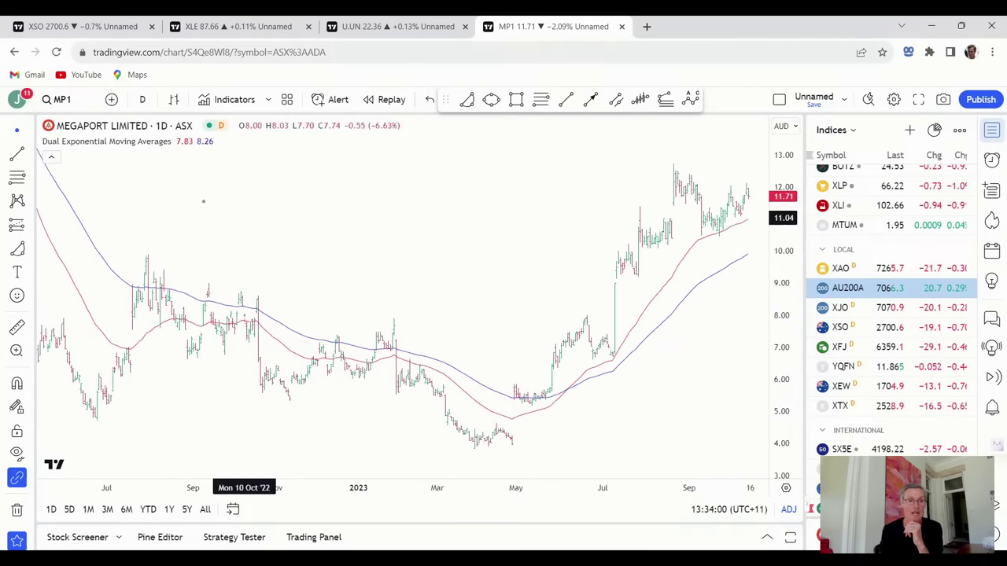
# Search for CU6 and open Clarity Pharmaceuticals Ltd on the ASX in place of Megaport
pyautogui.click(78, 103)
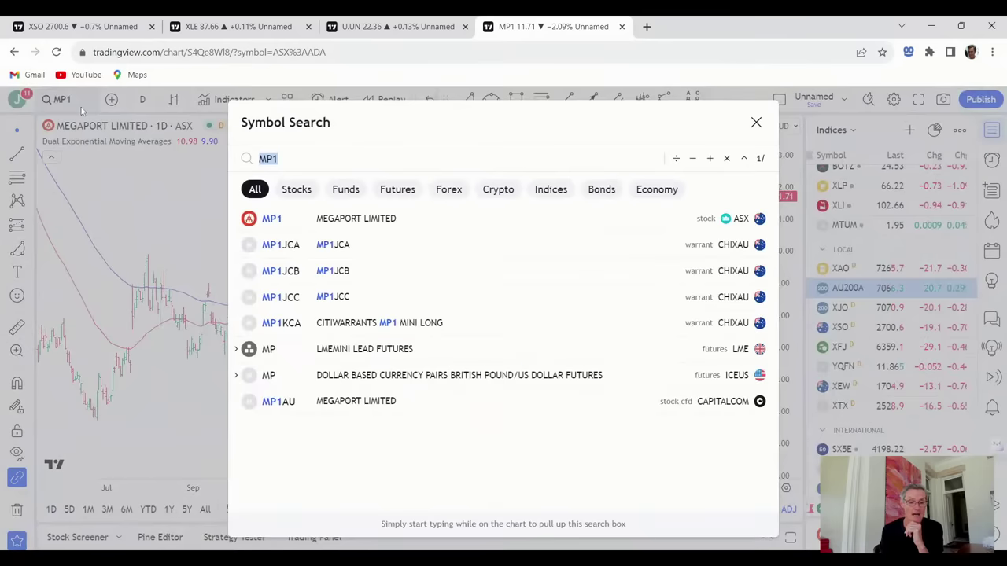
pyautogui.write('CU6')
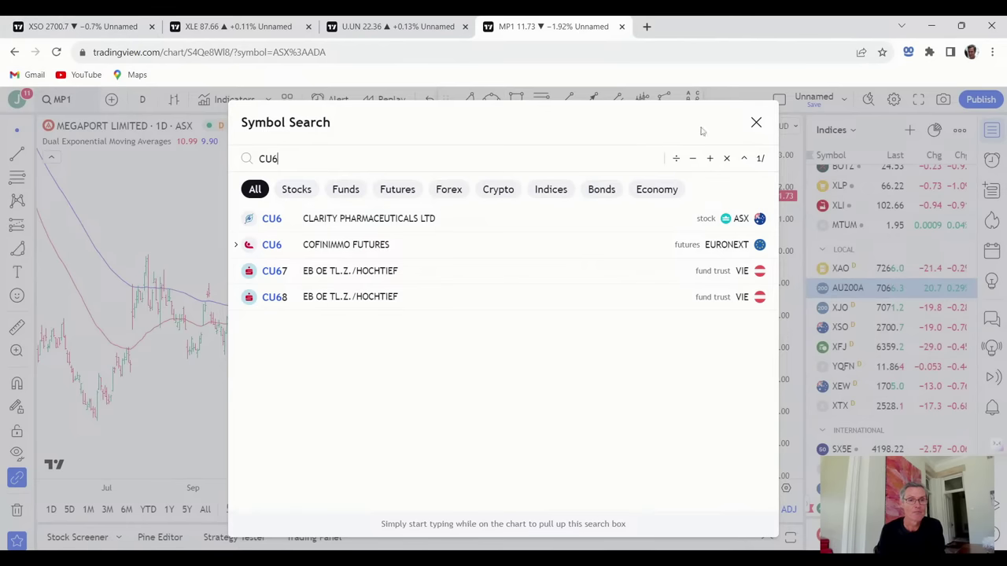
pyautogui.click(319, 224)
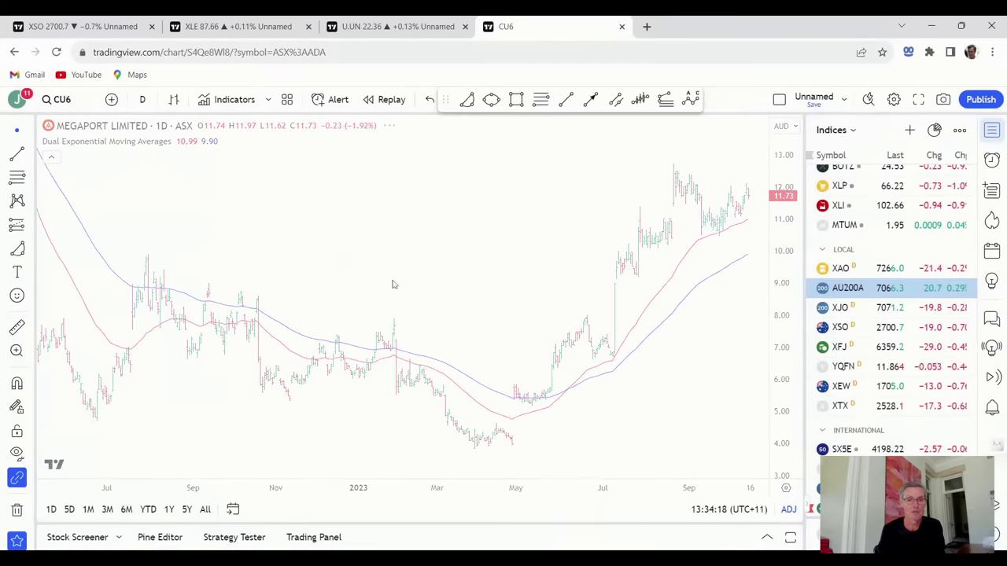
# Examine Clarity Pharmaceuticals' price history back to its 2021 start, comparing the base and latest pullback with the moving averages
pyautogui.scroll(-5, 614, 401)
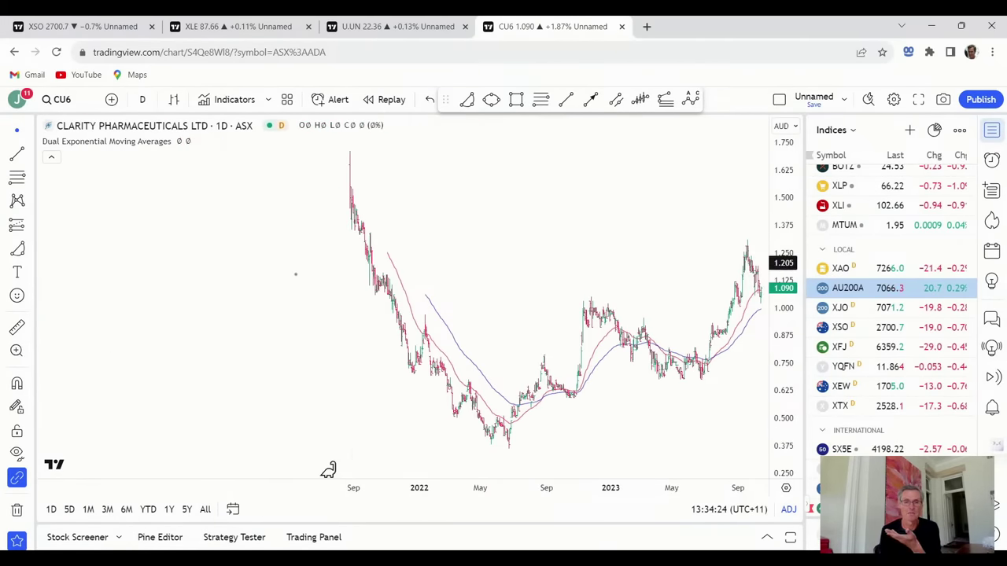
pyautogui.scroll(3, 294, 274)
pyautogui.scroll(-3, 323, 301)
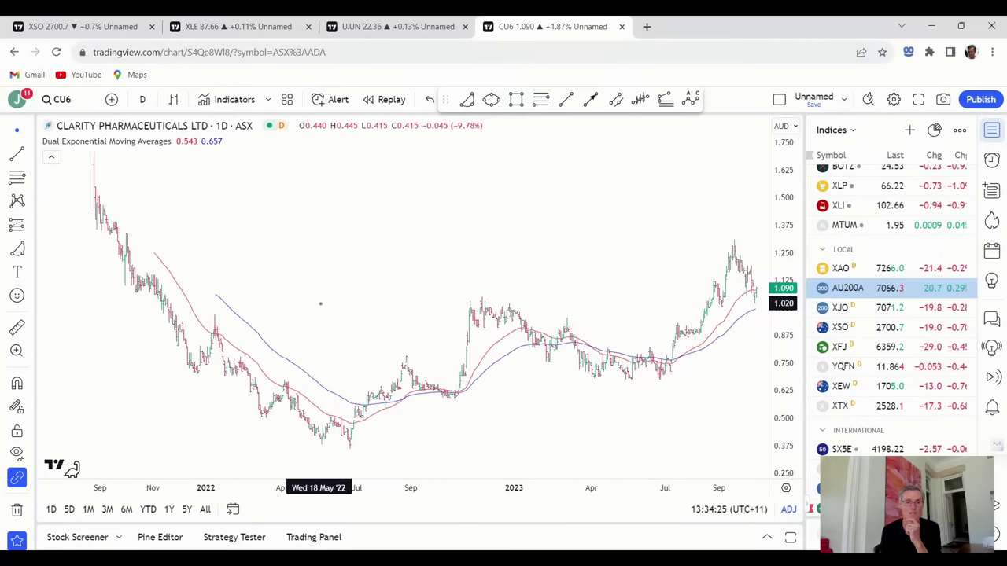
pyautogui.scroll(4, 320, 303)
pyautogui.scroll(3, 320, 316)
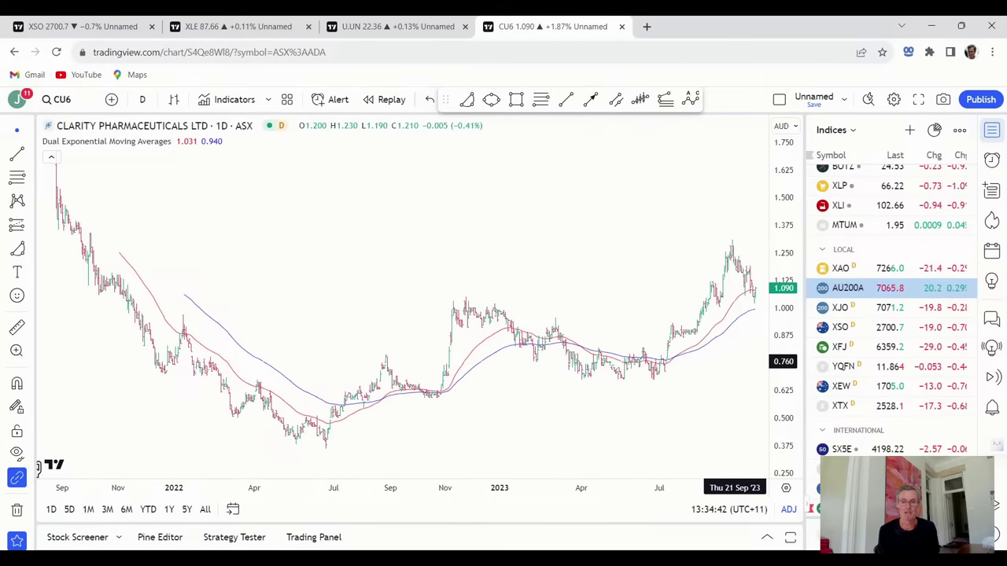
pyautogui.moveTo(734, 361); pyautogui.dragTo(677, 259)
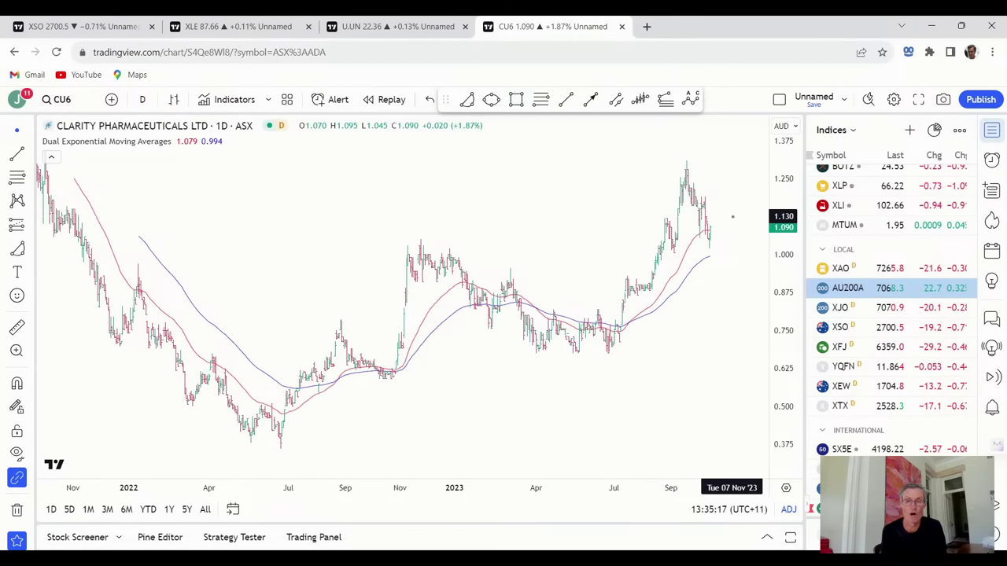
pyautogui.scroll(2, 732, 217)
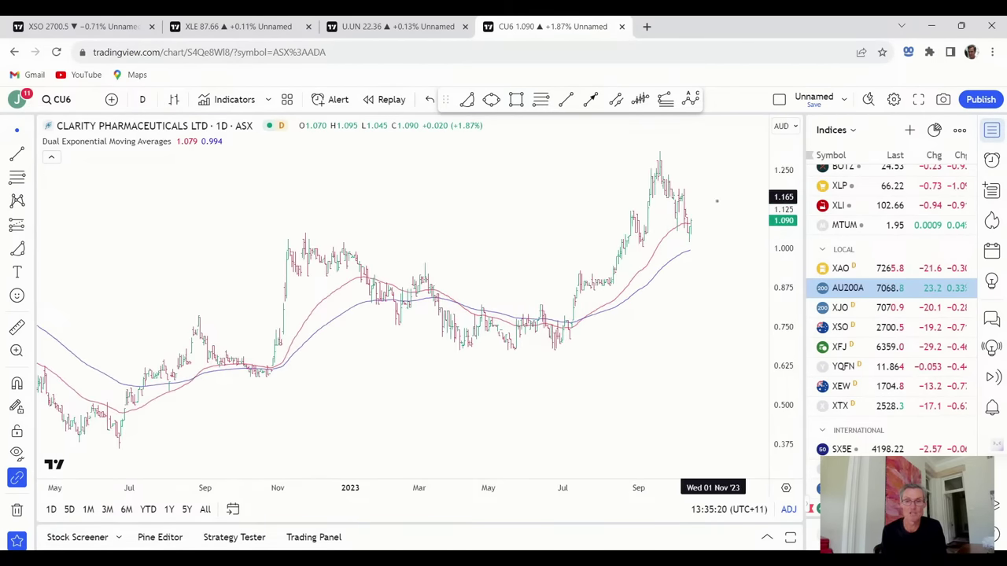
pyautogui.scroll(-2, 729, 216)
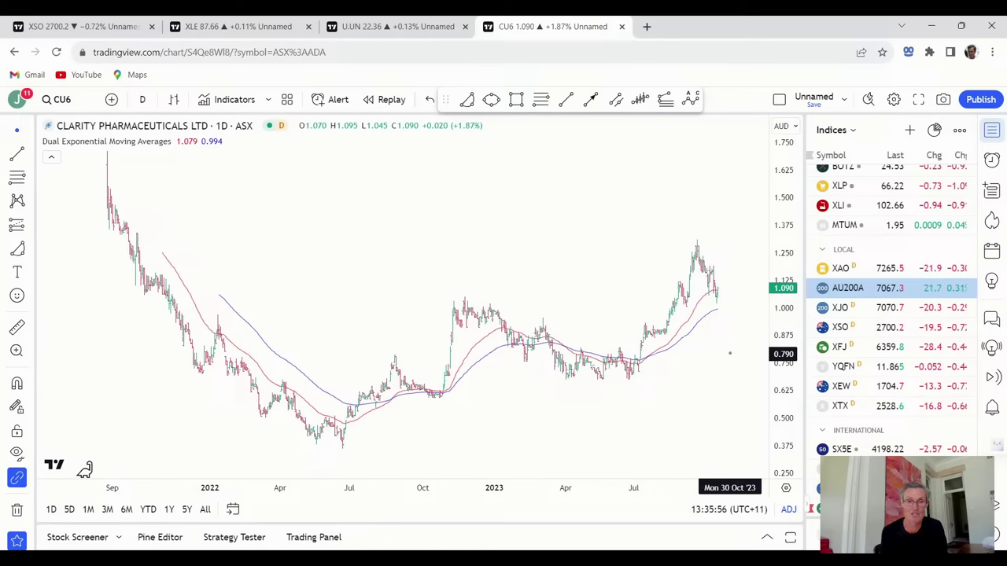
# Search for CRN, open Coronado Global Resources Inc. on the ASX and show its daily history back to 2019
pyautogui.click(85, 102)
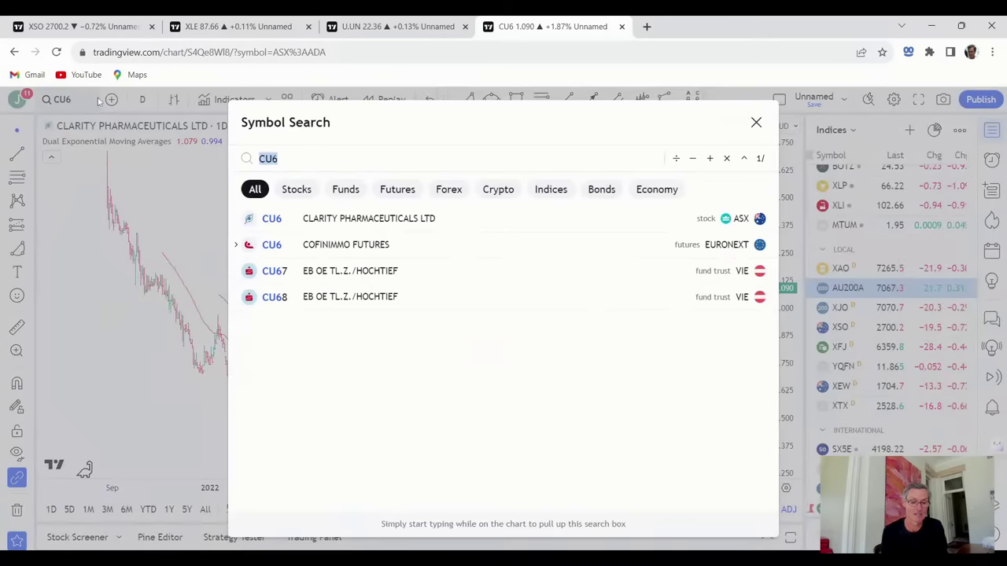
pyautogui.write('CRN')
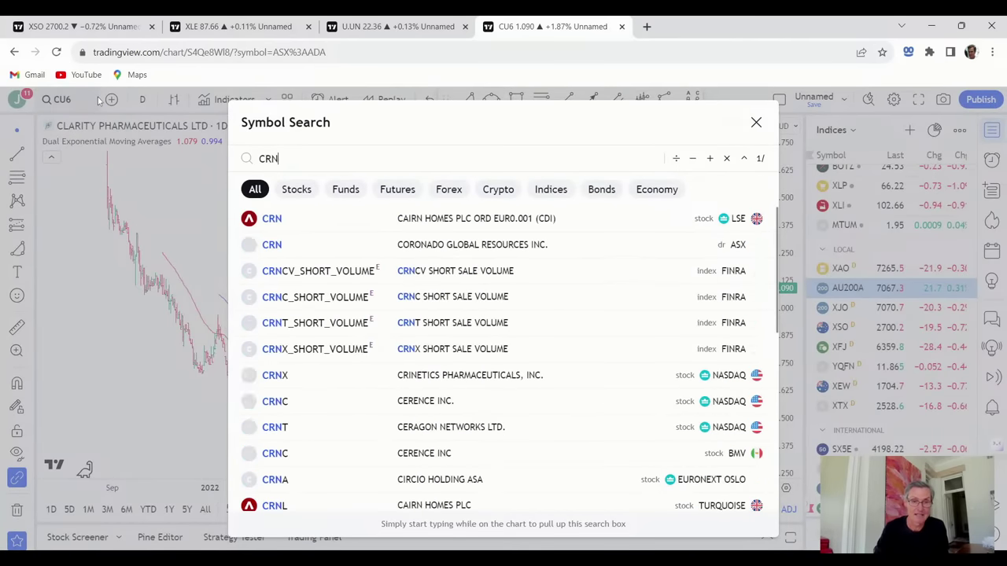
pyautogui.click(438, 246)
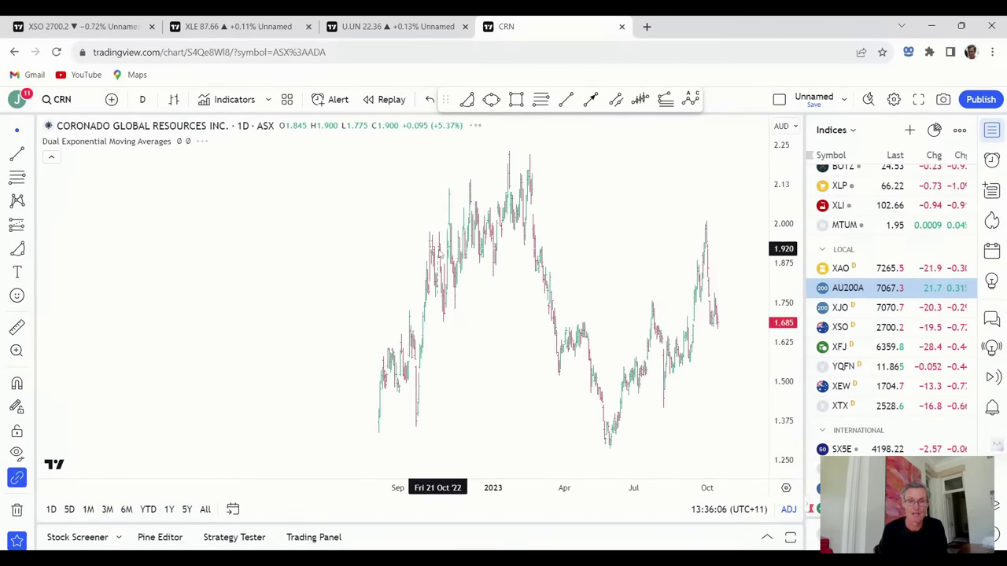
pyautogui.scroll(-5, 654, 404)
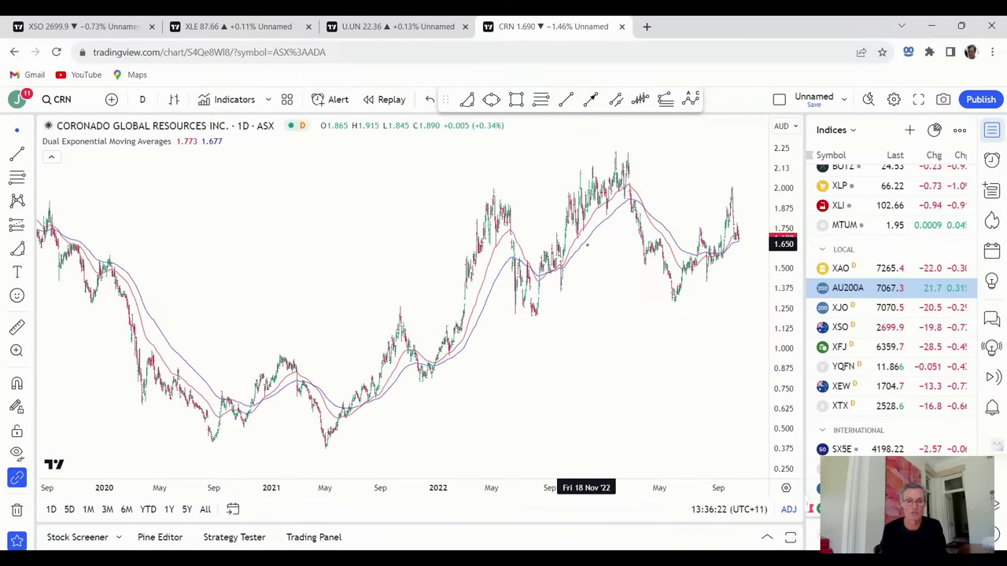
# Draw a rising trendline from 1.510 to 1.635 and a near-flat line above Coronado's March–May 2023 consolidation
pyautogui.scroll(5, 629, 315)
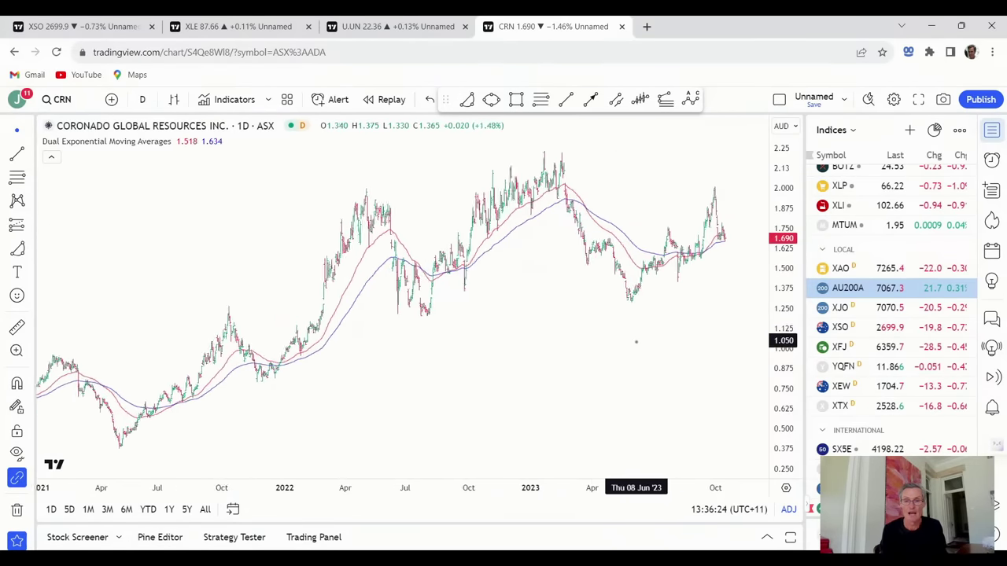
pyautogui.scroll(3, 634, 342)
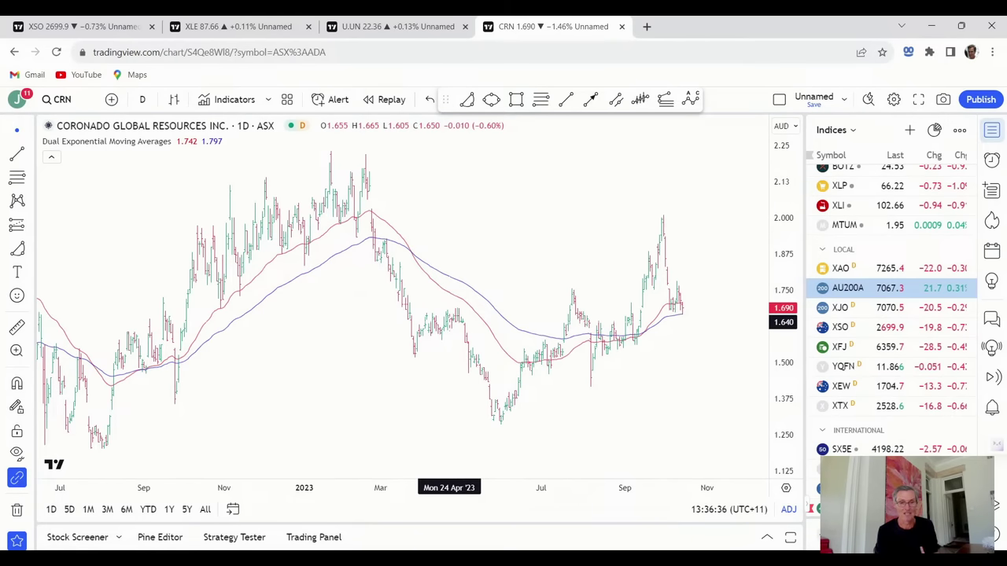
pyautogui.scroll(-2, 449, 322)
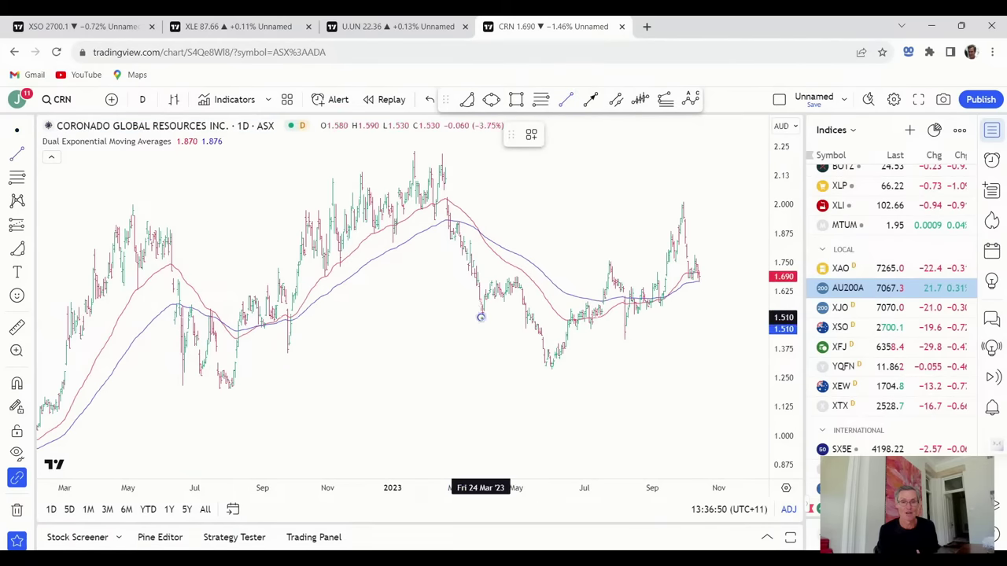
pyautogui.moveTo(481, 317); pyautogui.dragTo(524, 289)
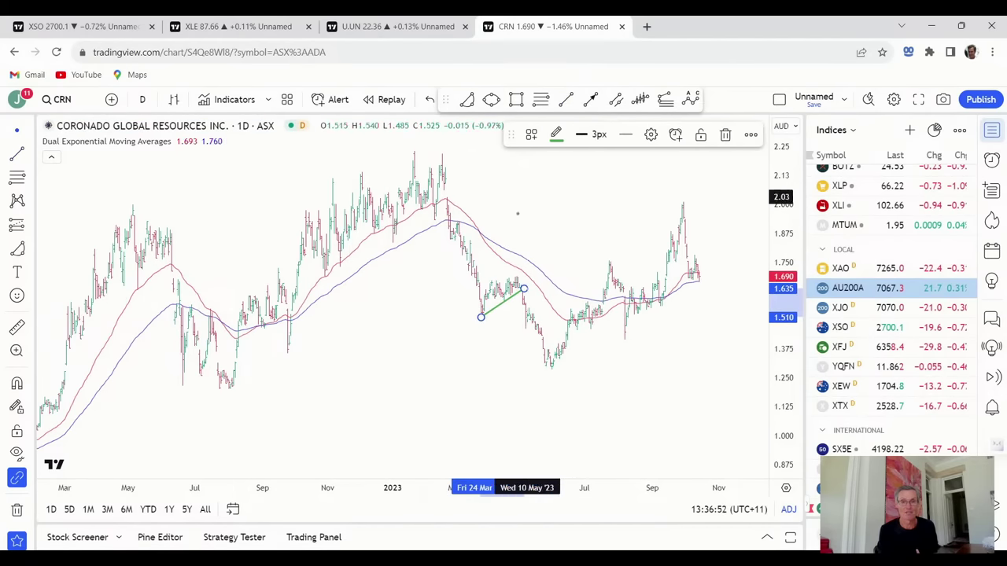
pyautogui.click(488, 281)
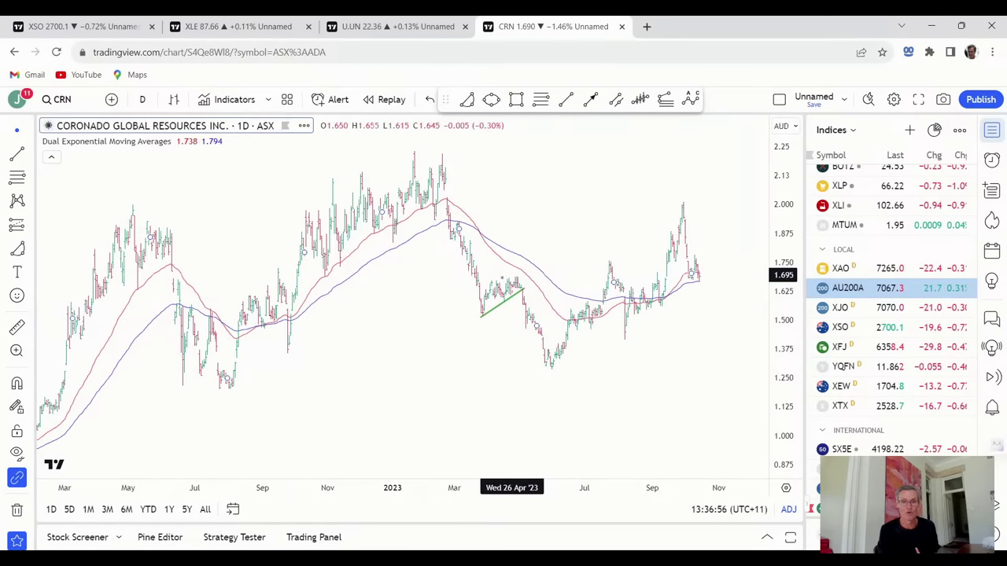
pyautogui.hscroll(-2, 495, 277)
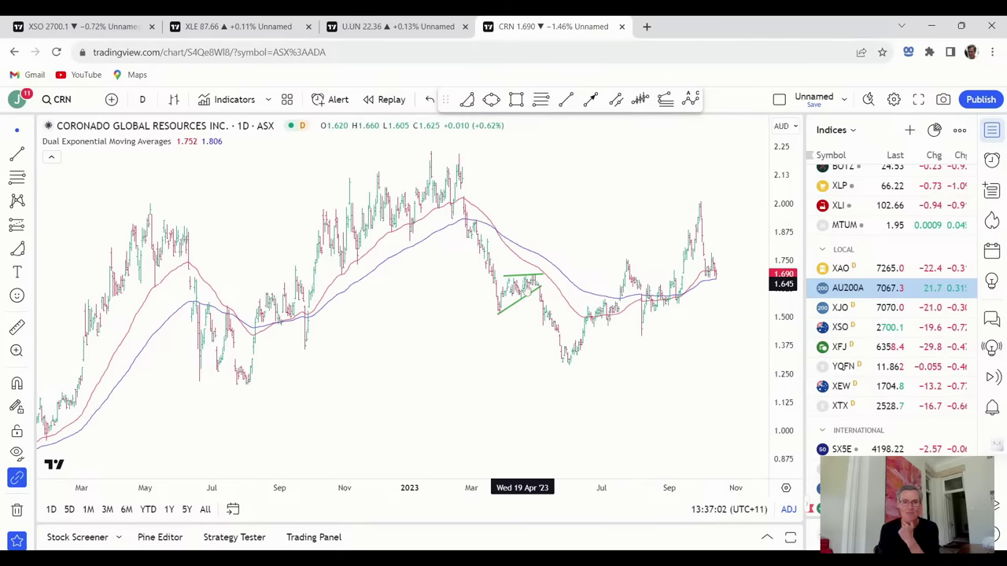
# Delete both trendlines around Coronado's March–May 2023 consolidation
pyautogui.moveTo(530, 362); pyautogui.dragTo(457, 370)
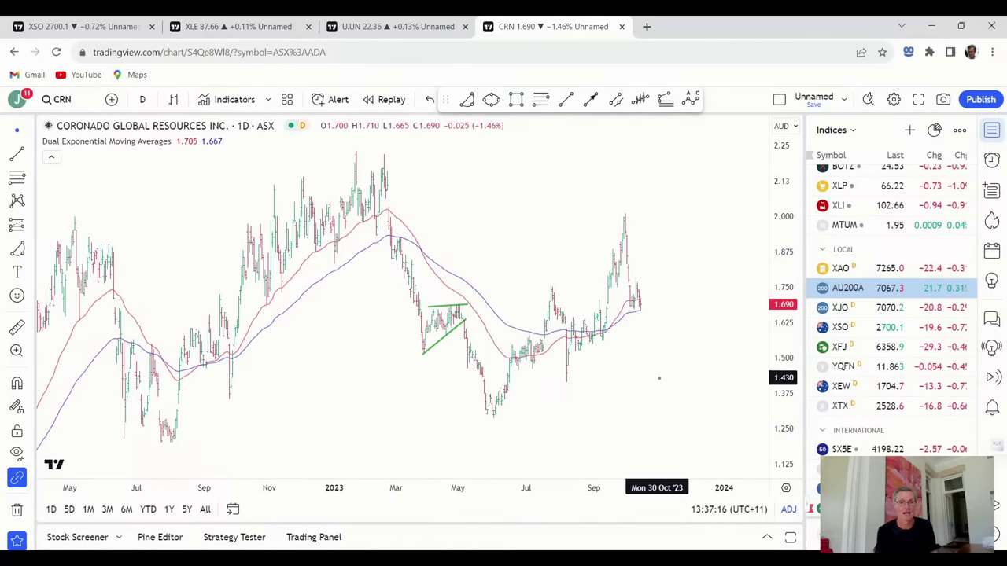
pyautogui.scroll(-3, 653, 380)
pyautogui.click(530, 276)
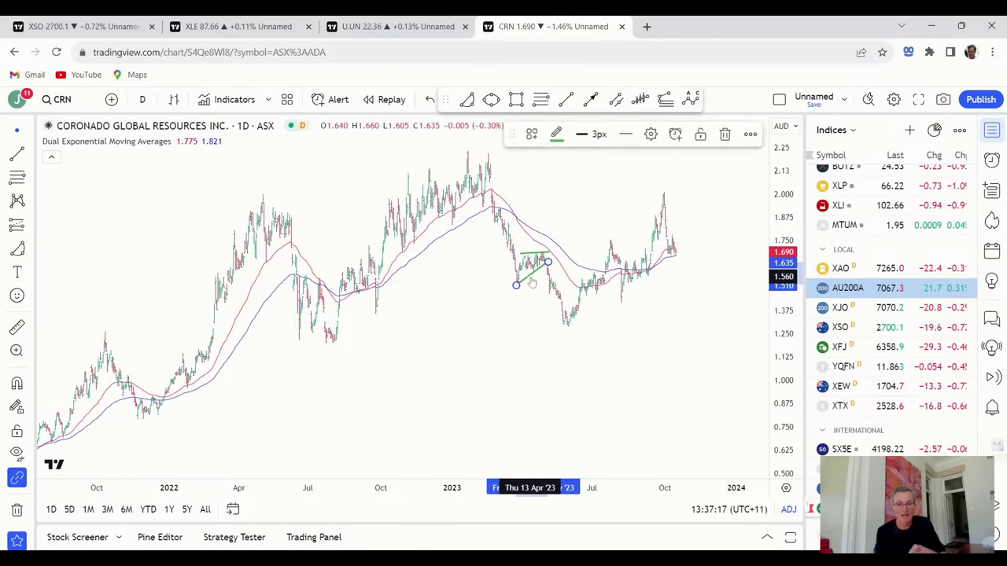
pyautogui.press('Delete')
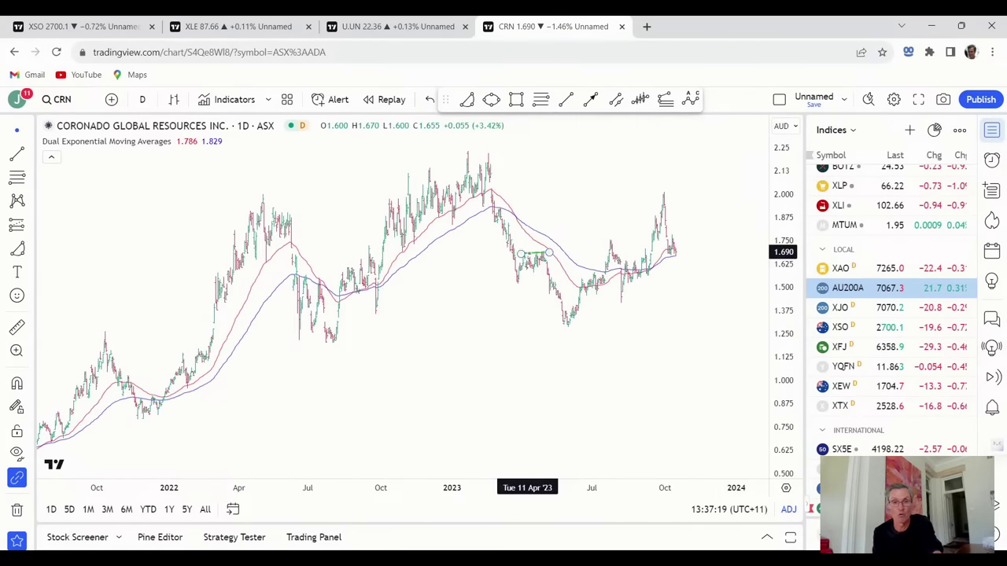
pyautogui.scroll(-4, 681, 316)
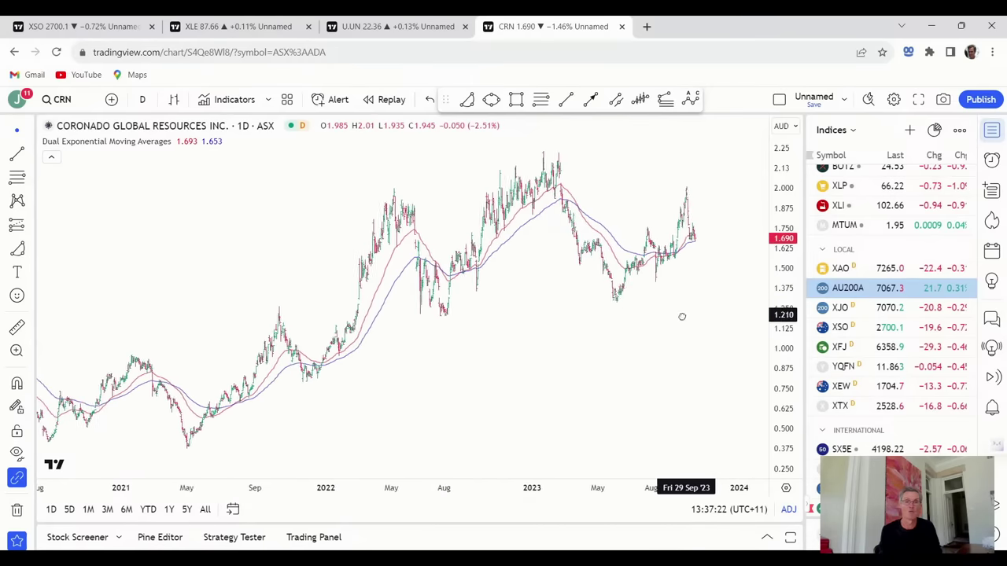
# Examine Coronado's 2021–2023 price history and compare the latest pullback with the moving averages
pyautogui.moveTo(682, 316); pyautogui.dragTo(580, 296)
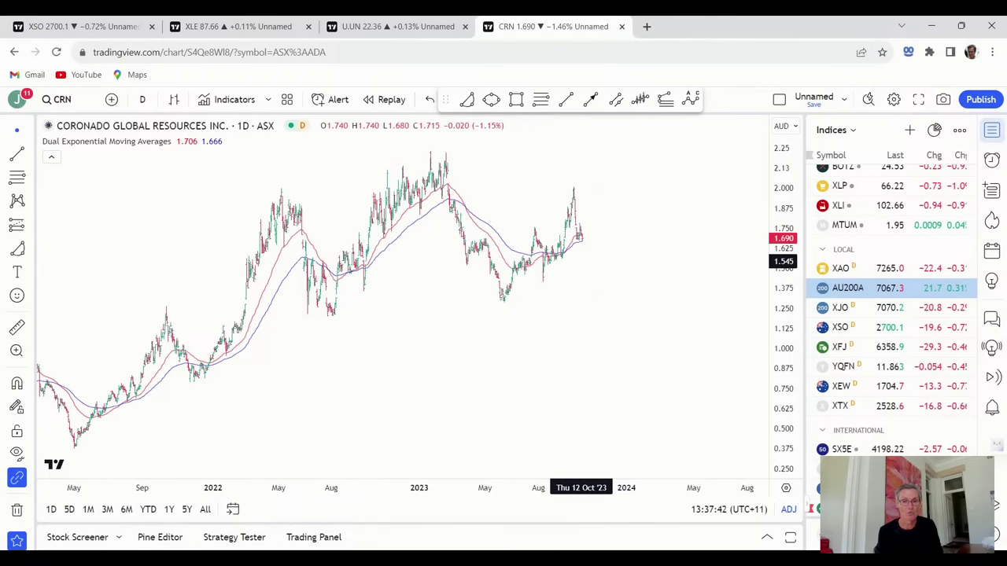
pyautogui.scroll(5, 573, 309)
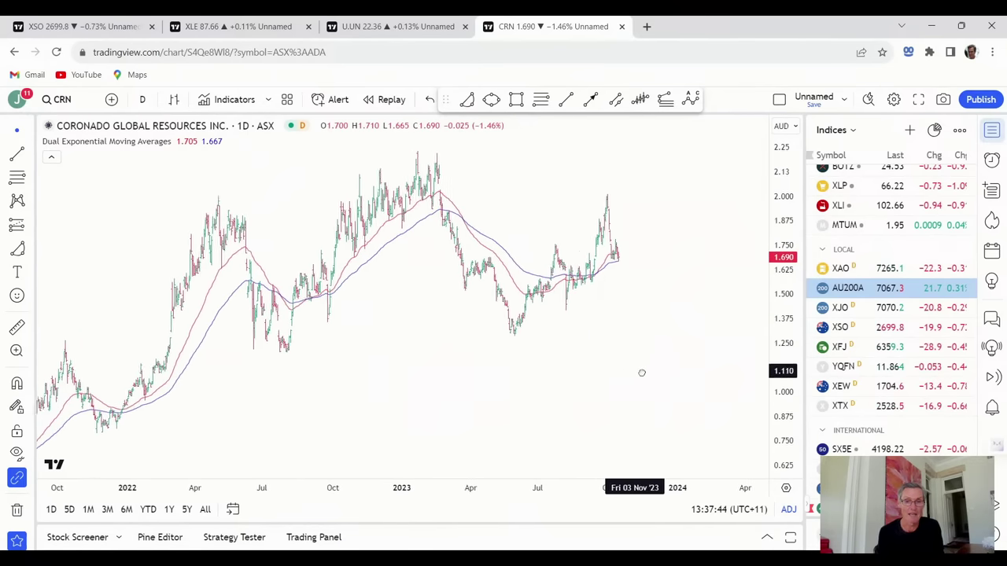
pyautogui.hscroll(-2, 641, 372)
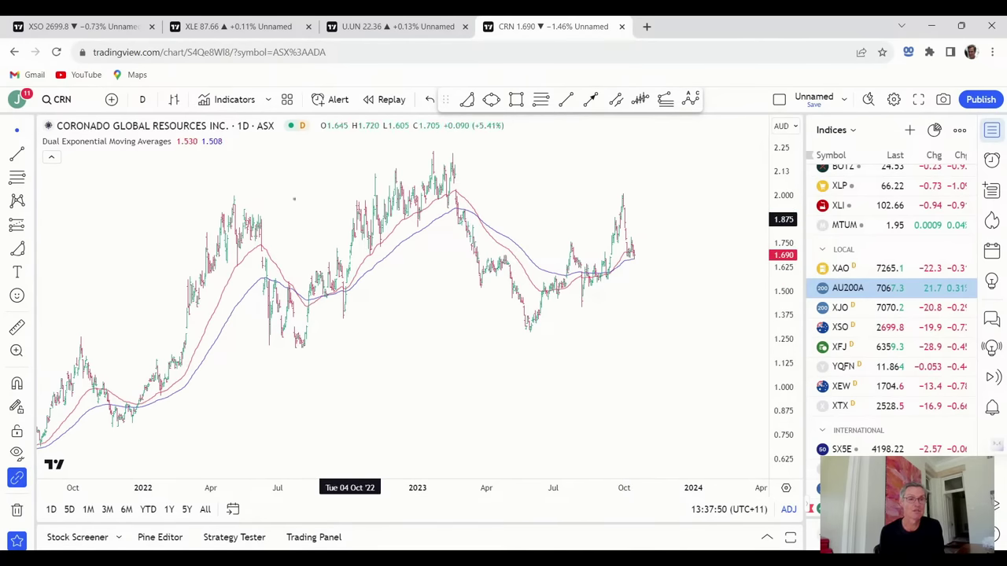
# Search for MTS, open Metcash Limited on the ASX and show its daily history back to 2016
pyautogui.click(89, 106)
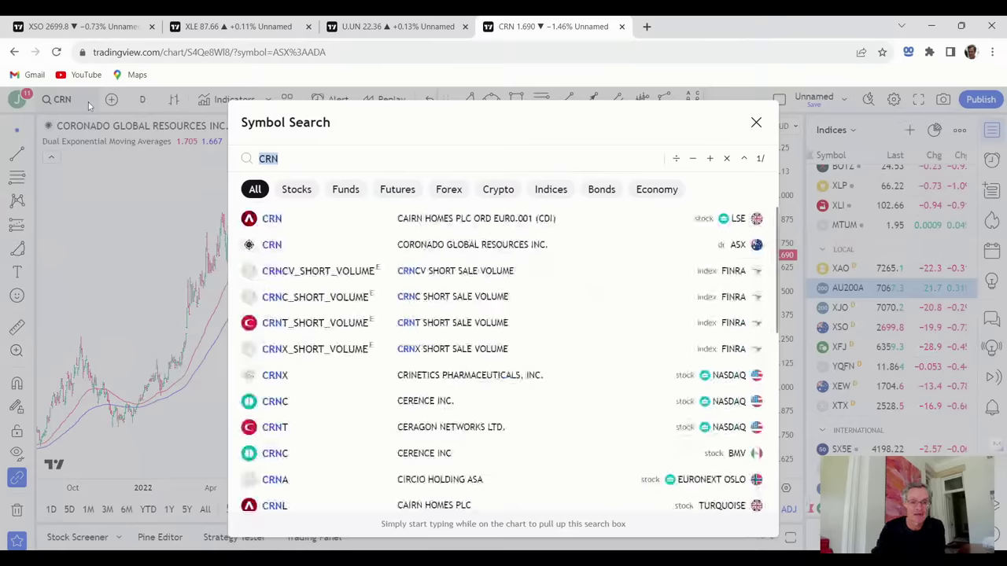
pyautogui.write('MTS')
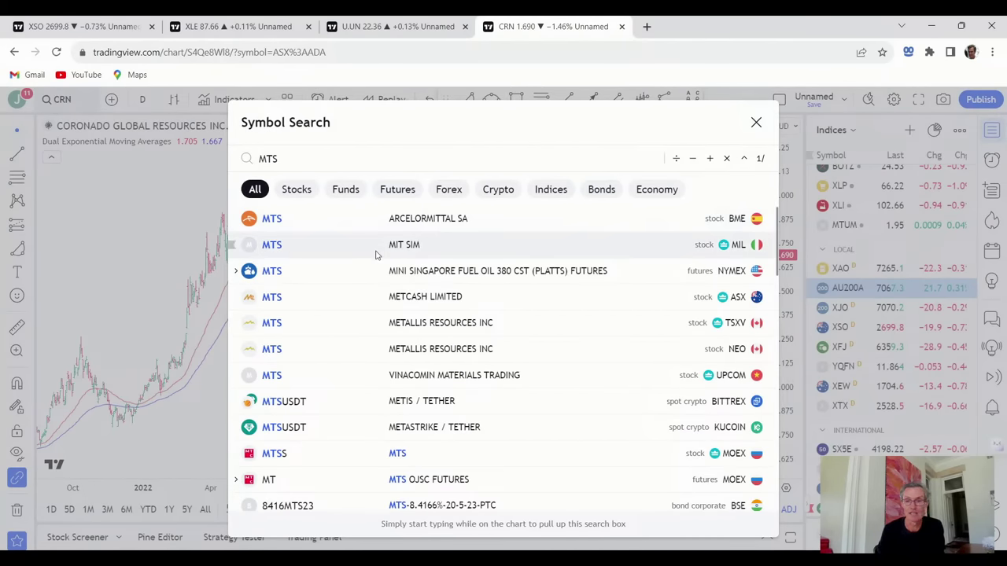
pyautogui.click(422, 303)
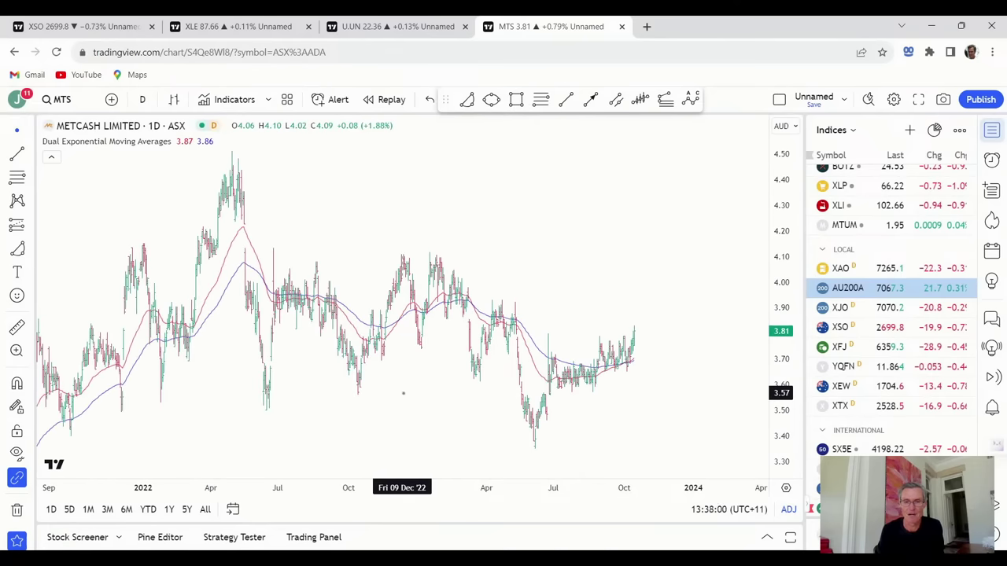
pyautogui.scroll(2, 580, 414)
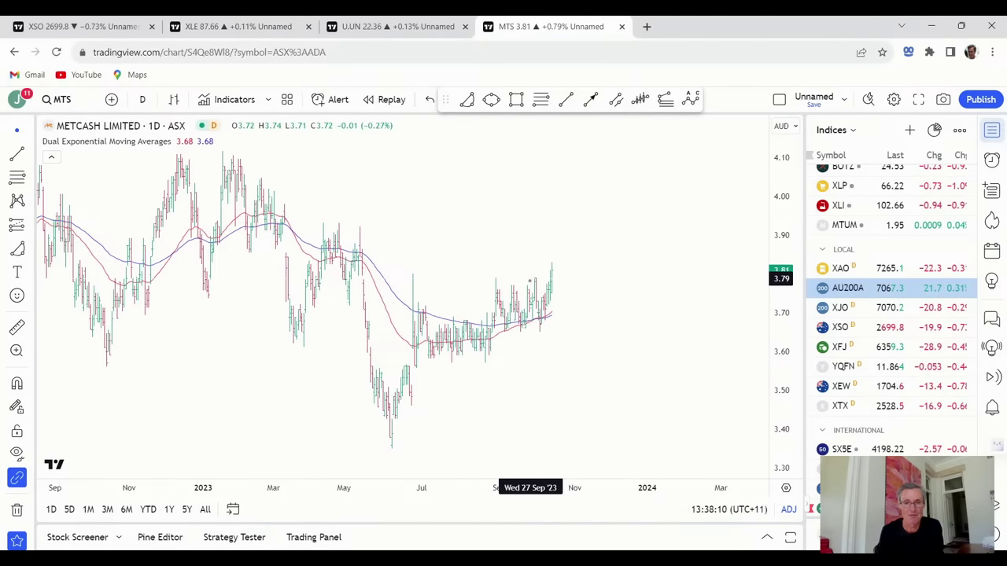
pyautogui.scroll(-5, 488, 368)
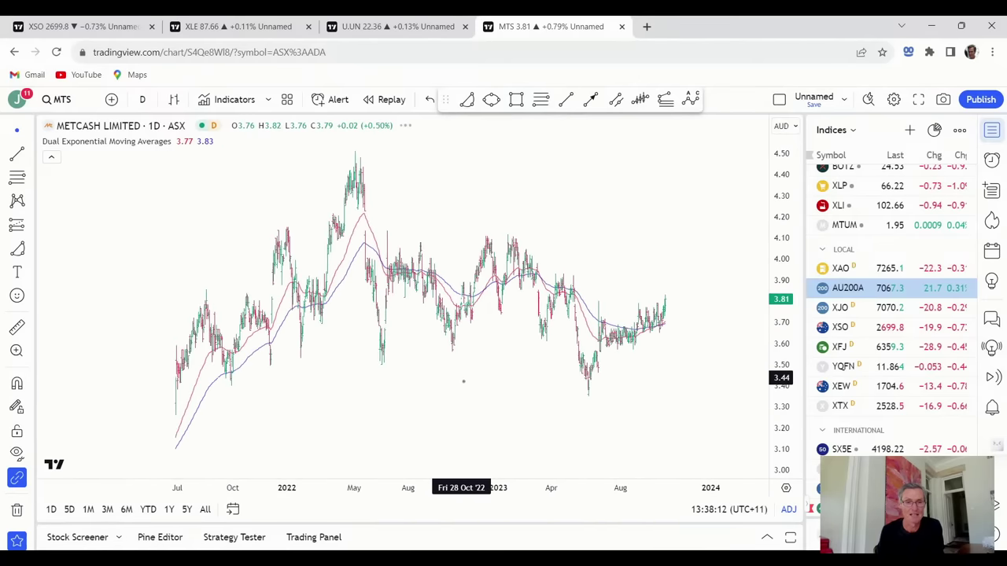
pyautogui.scroll(-8, 463, 381)
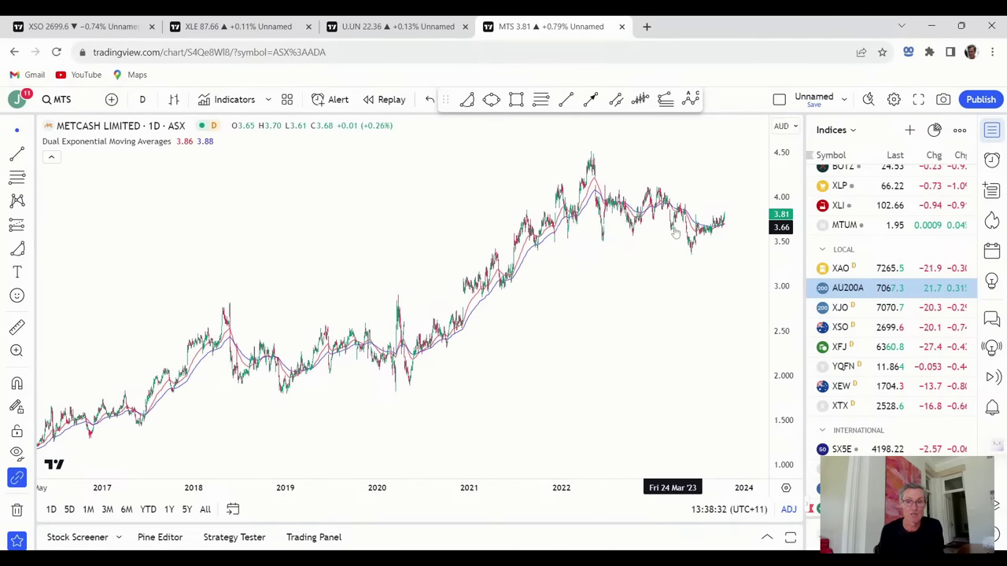
# Bracket Metcash's June 2022–June 2023 range with a lower trendline from 3.49 to 3.64 and an upper one starting at 4.14
pyautogui.scroll(5, 661, 263)
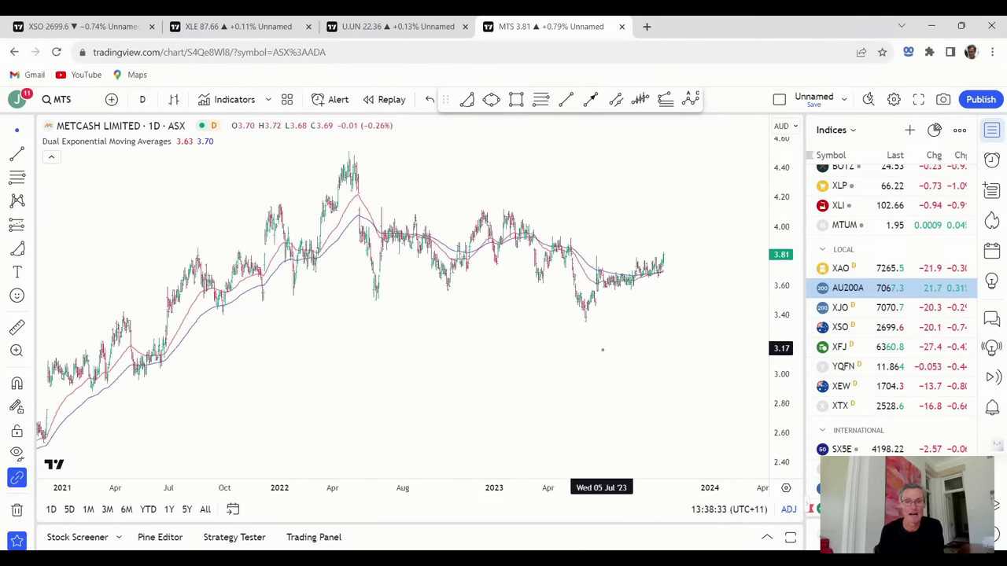
pyautogui.scroll(3, 520, 354)
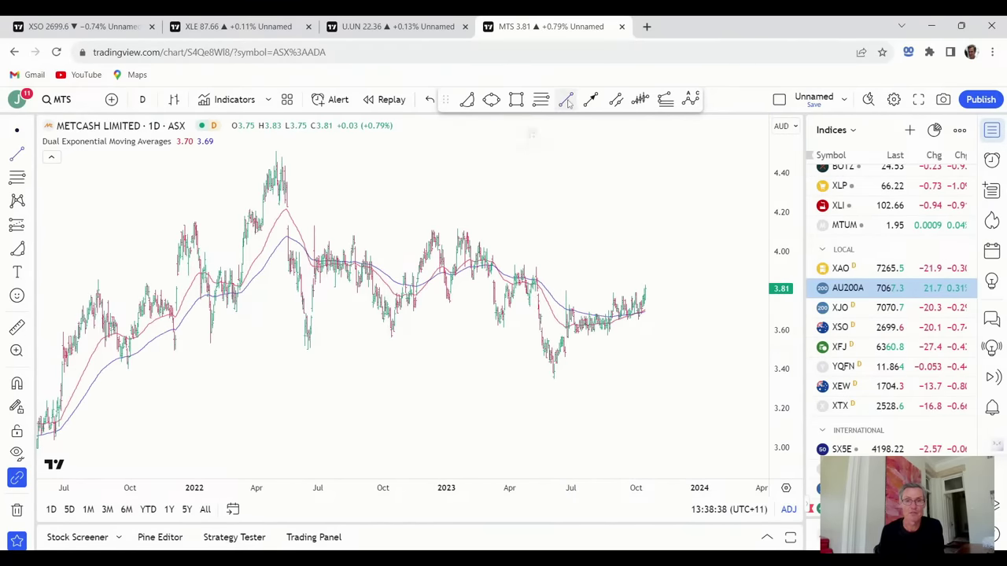
pyautogui.click(309, 351)
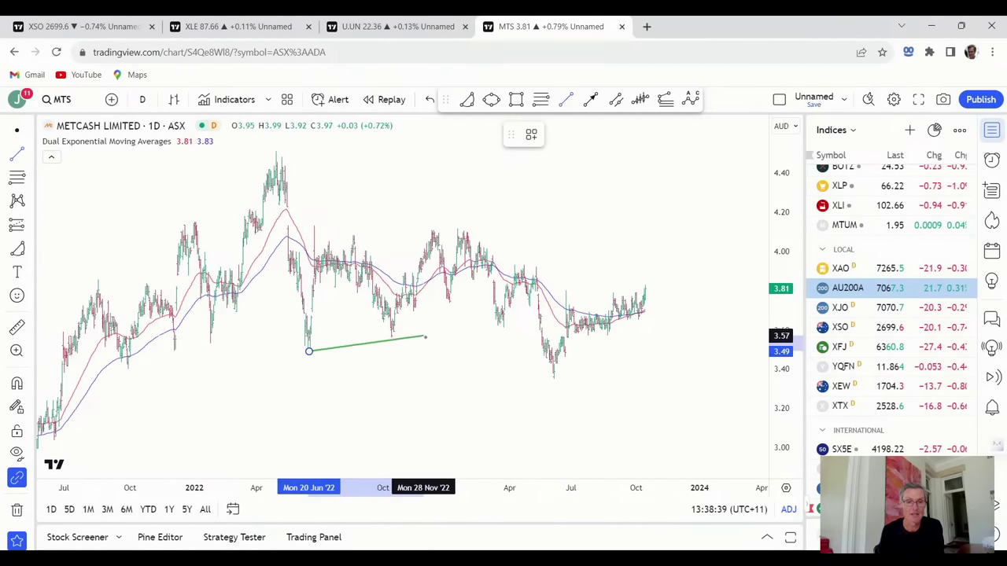
pyautogui.click(555, 323)
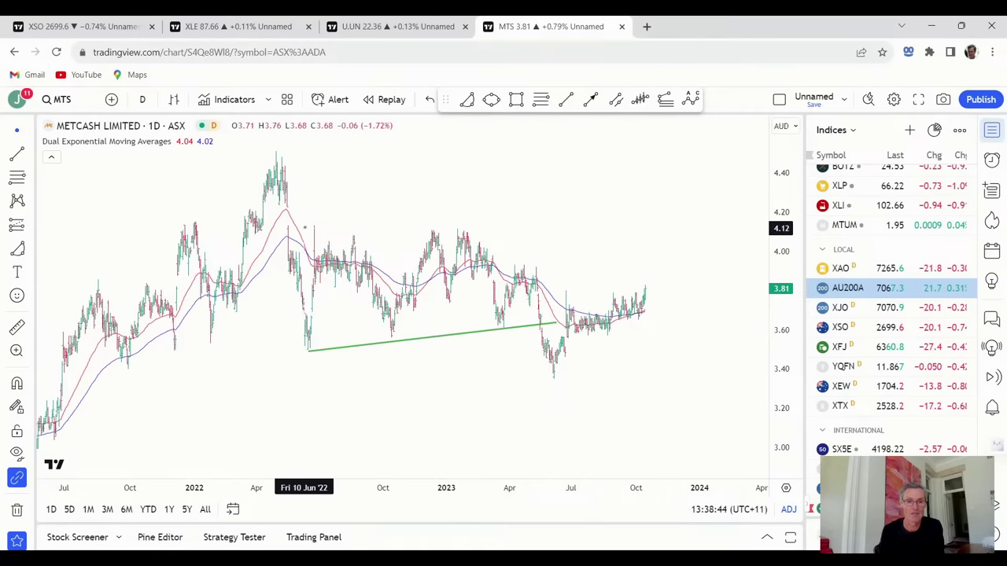
pyautogui.click(567, 97)
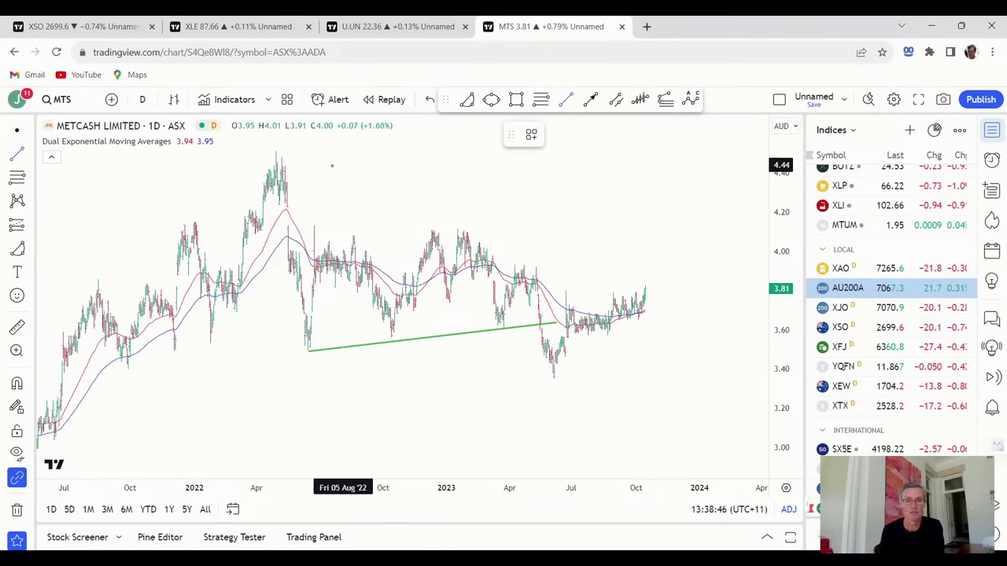
pyautogui.click(301, 224)
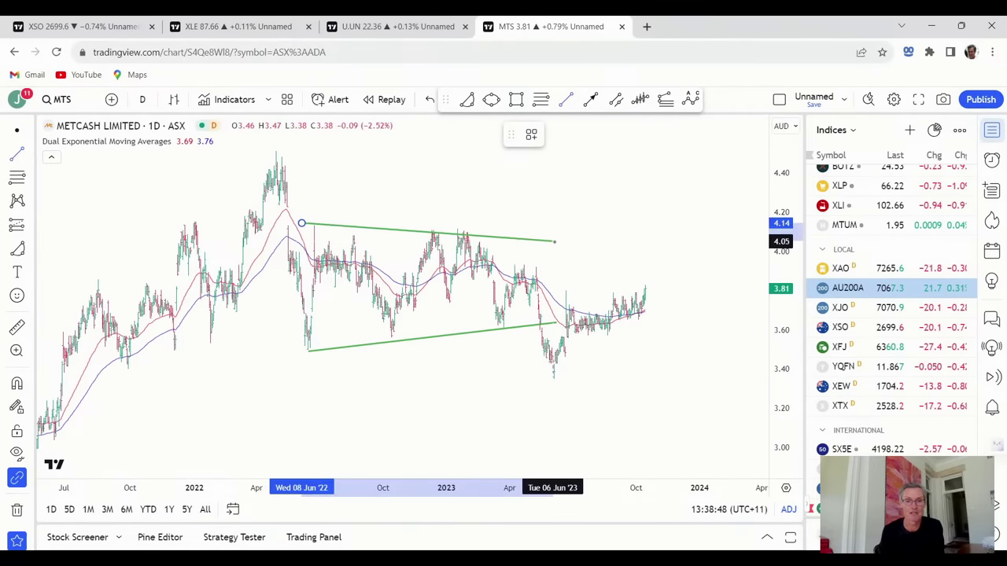
pyautogui.click(549, 230)
pyautogui.click(267, 224)
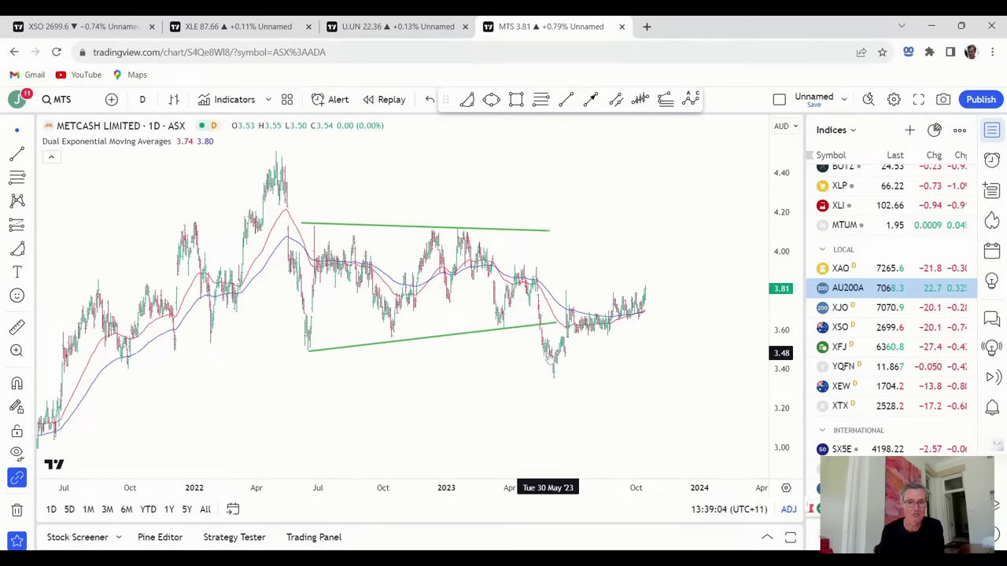
# Review Metcash's range against its longer price history, and delete both the lower and upper trendlines
pyautogui.scroll(-2, 551, 355)
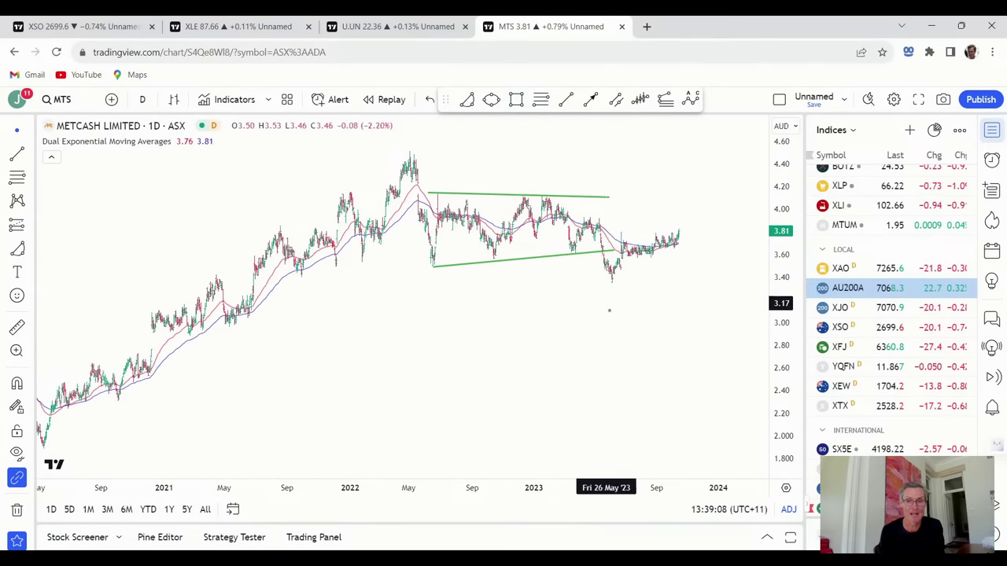
pyautogui.scroll(3, 606, 303)
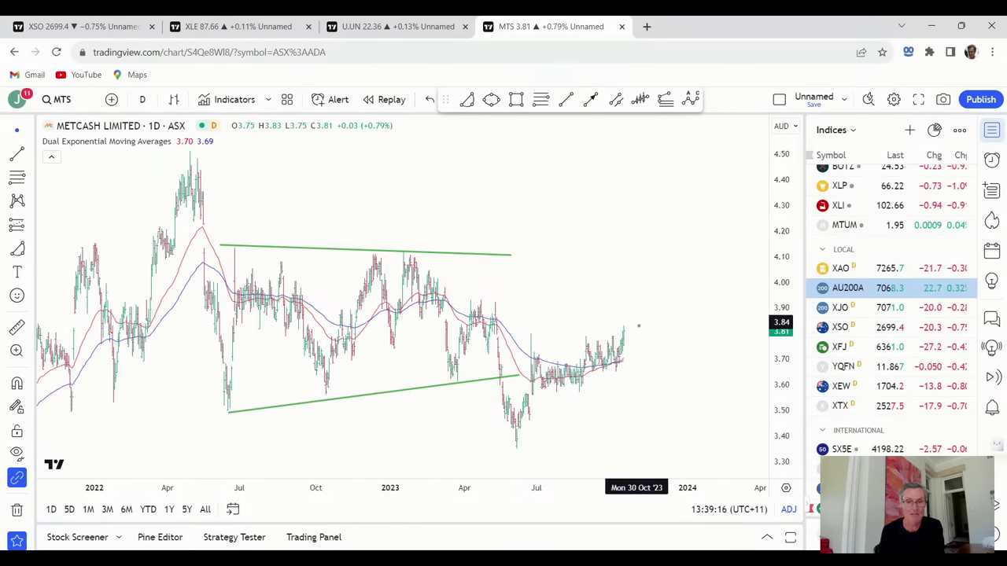
pyautogui.click(448, 385)
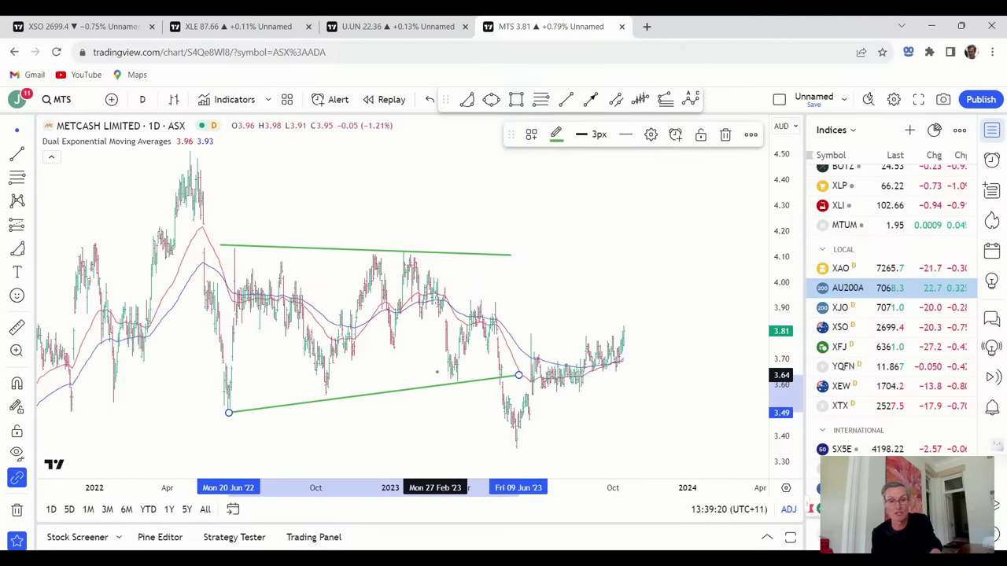
pyautogui.press('Delete')
pyautogui.click(446, 254)
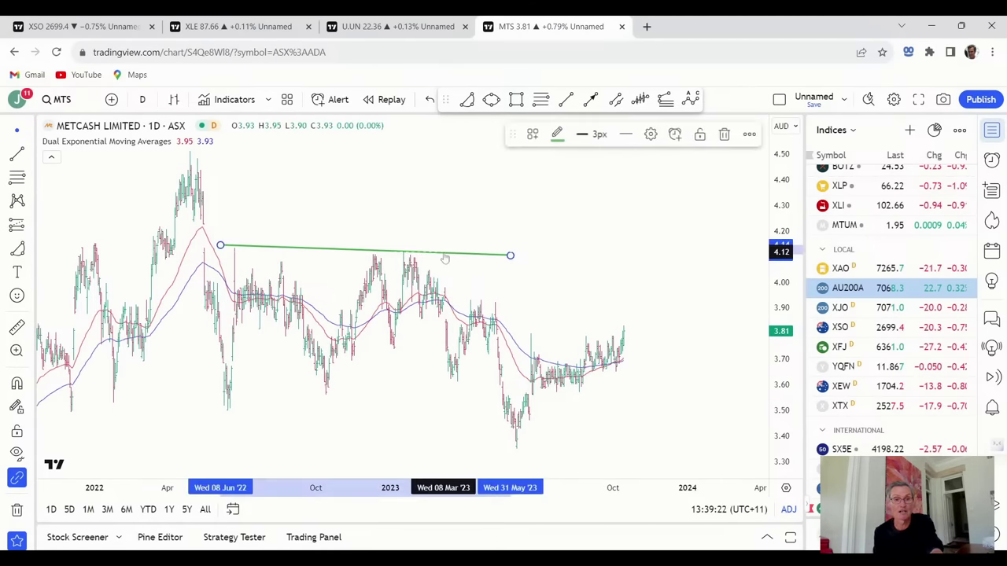
pyautogui.press('Delete')
pyautogui.scroll(-3, 465, 296)
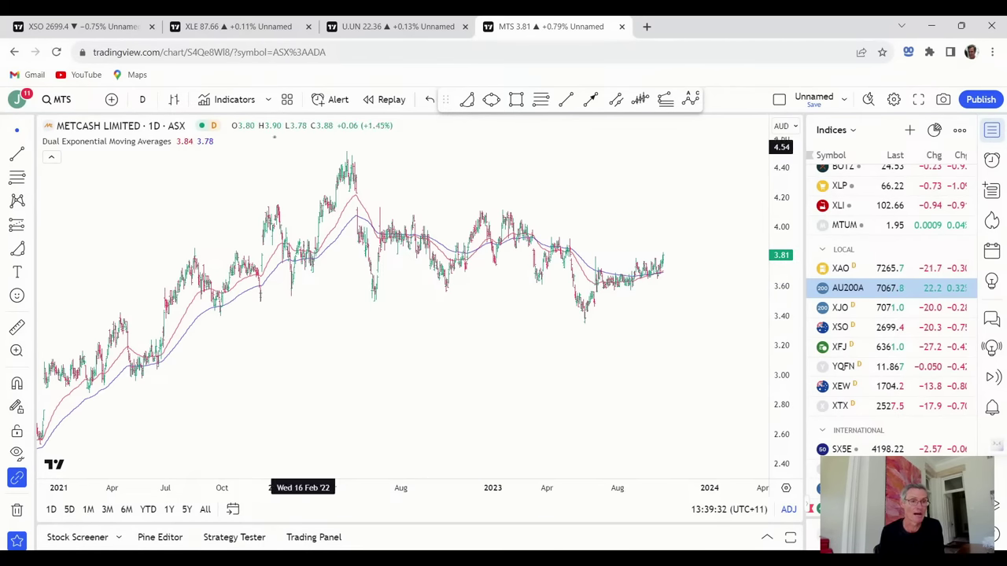
# Search for TORM, open TORM PLC (0RG4) on LSIN and show its daily history back to 2020
pyautogui.click(91, 101)
pyautogui.write('T')
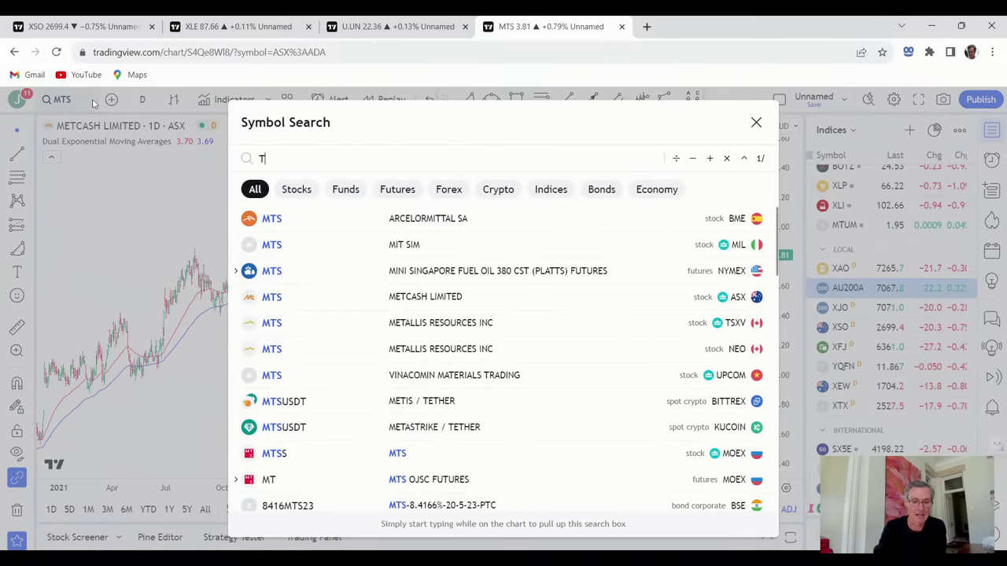
pyautogui.write('ORM')
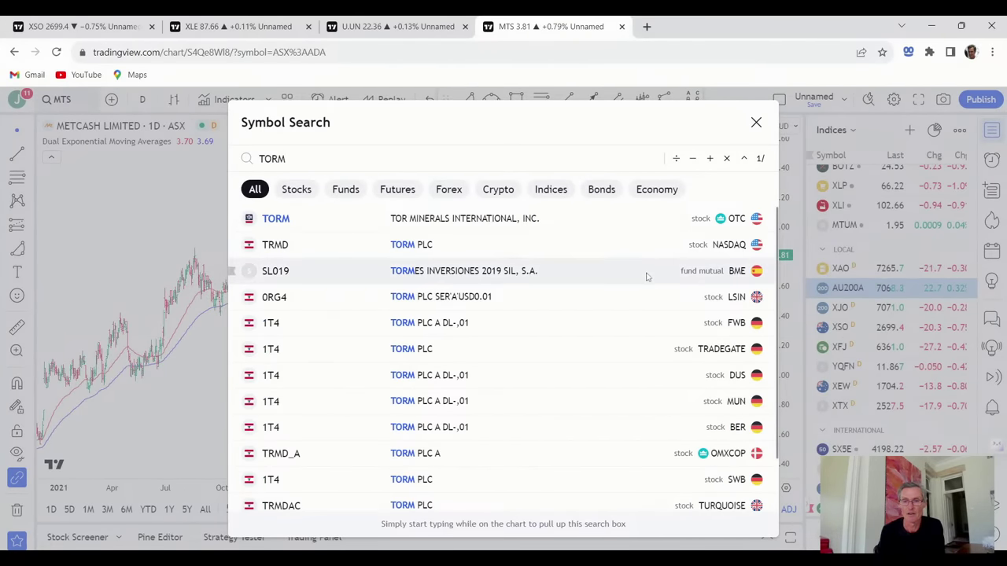
pyautogui.click(421, 302)
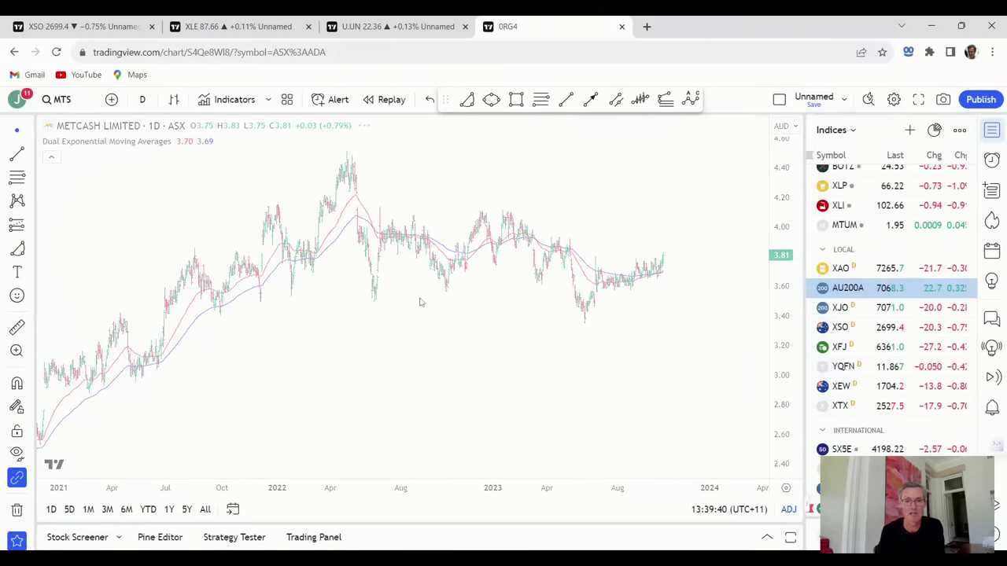
pyautogui.scroll(-5, 586, 379)
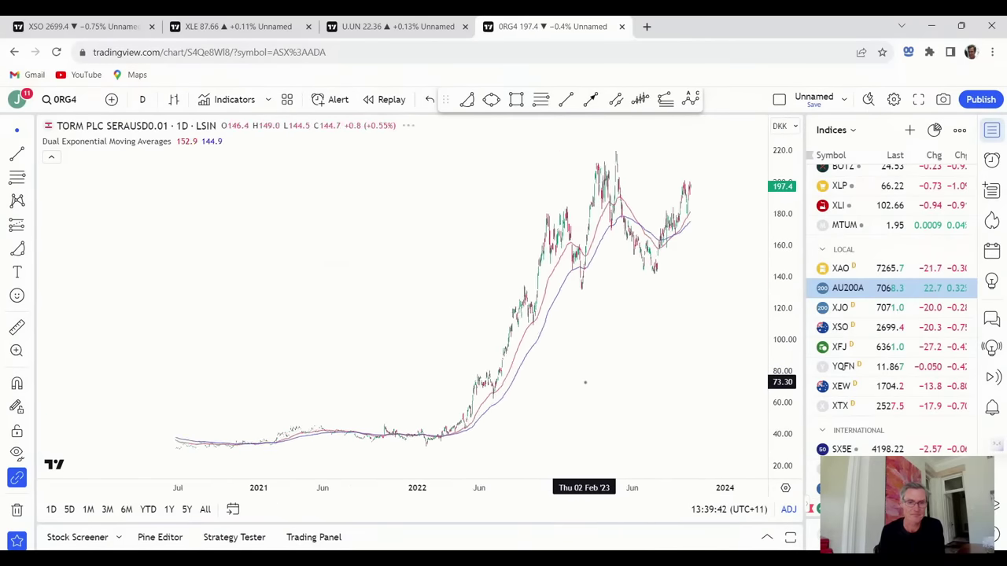
# Project TORM's path from the latest price with a nine-point zigzag that narrows between about 145 and 185 and ends rising to about 224.6 in July 2024
pyautogui.scroll(5, 585, 383)
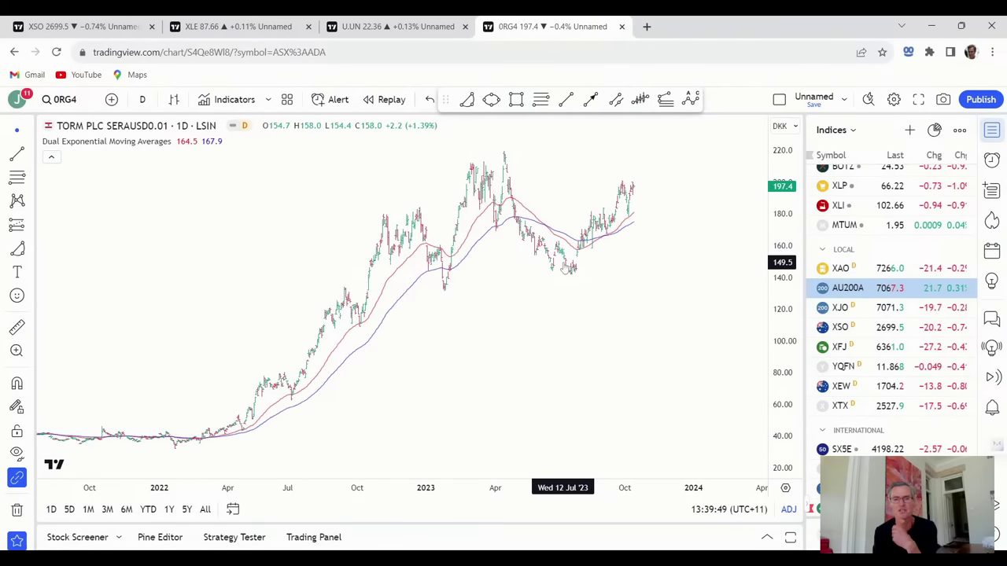
pyautogui.scroll(2, 595, 264)
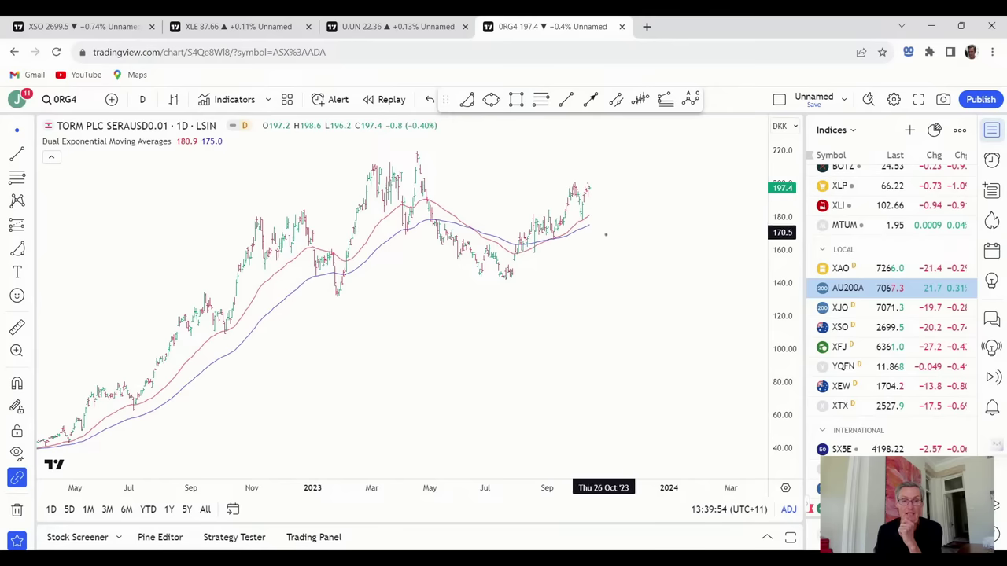
pyautogui.scroll(-2, 604, 258)
pyautogui.scroll(-1, 606, 263)
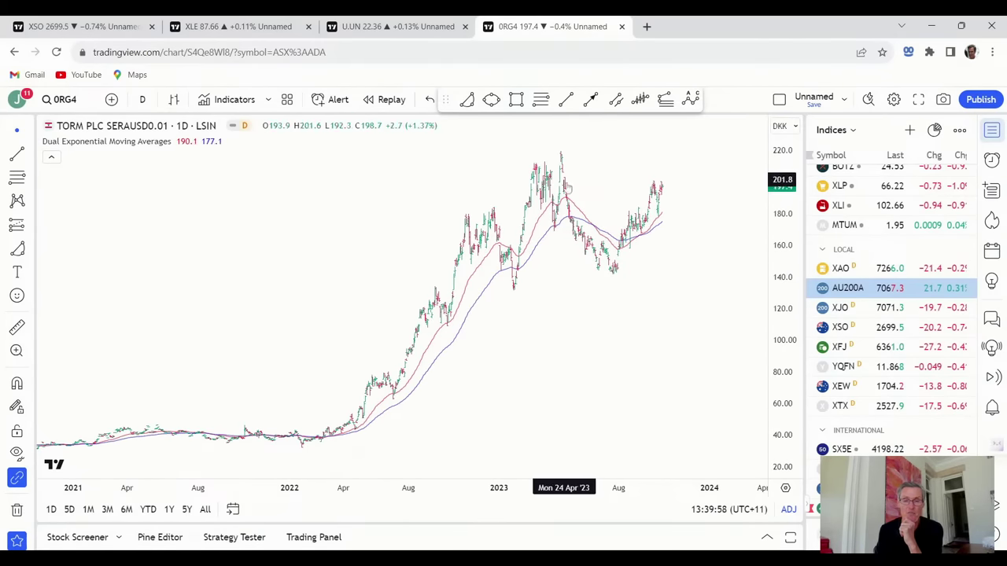
pyautogui.moveTo(564, 185); pyautogui.dragTo(486, 189)
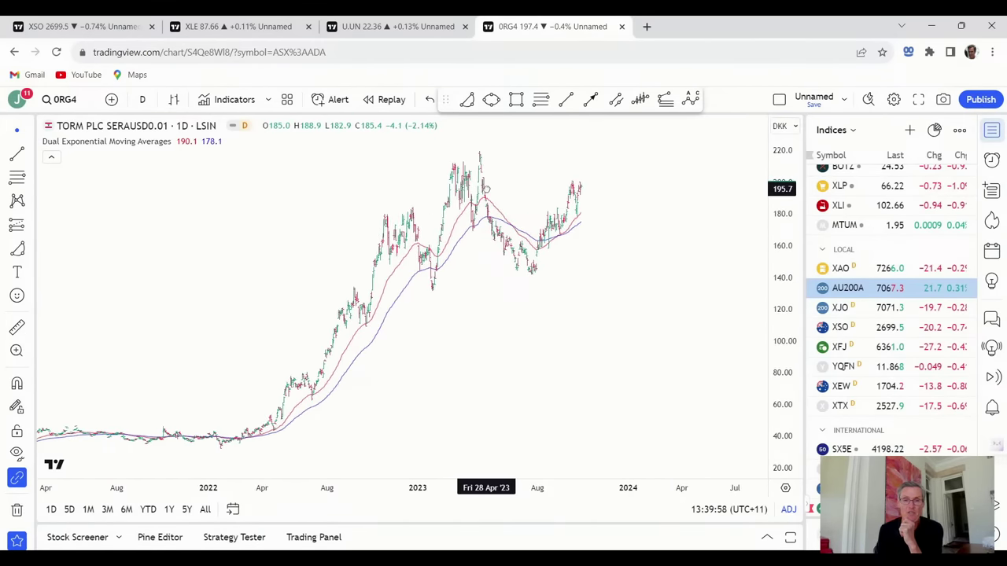
pyautogui.click(641, 101)
pyautogui.click(584, 187)
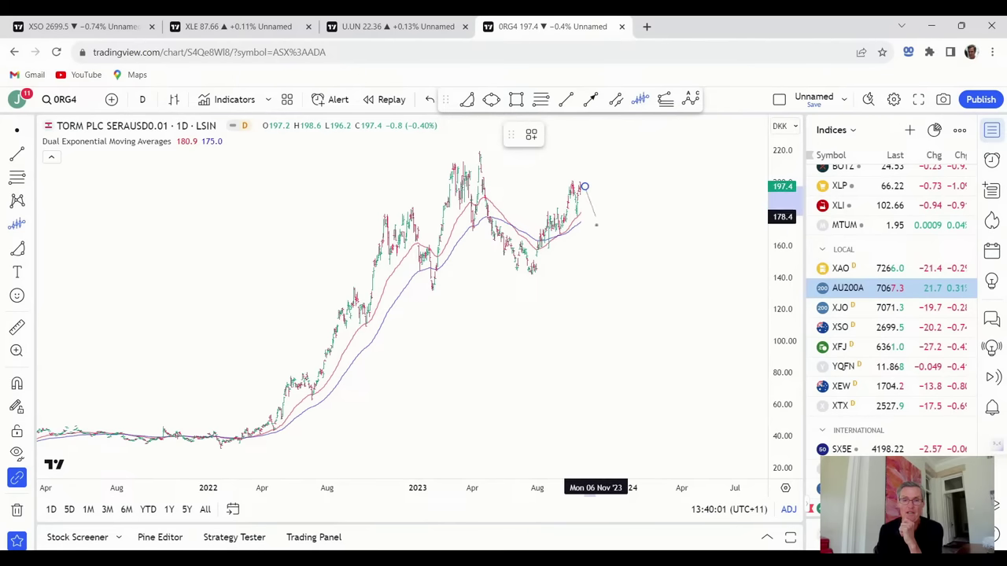
pyautogui.click(600, 267)
pyautogui.click(611, 206)
pyautogui.click(634, 252)
pyautogui.click(648, 215)
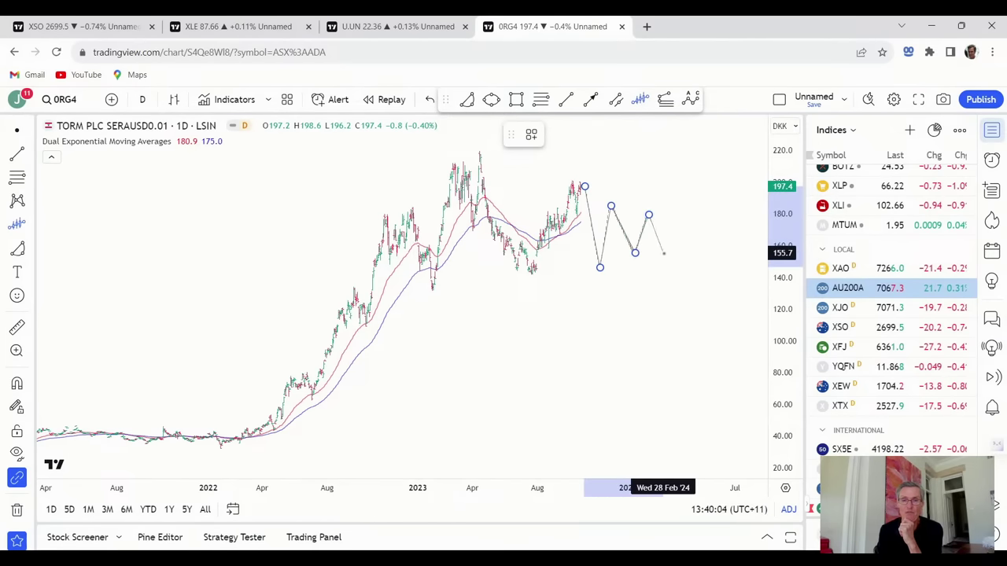
pyautogui.click(663, 253)
pyautogui.click(679, 221)
pyautogui.click(693, 241)
pyautogui.click(737, 142)
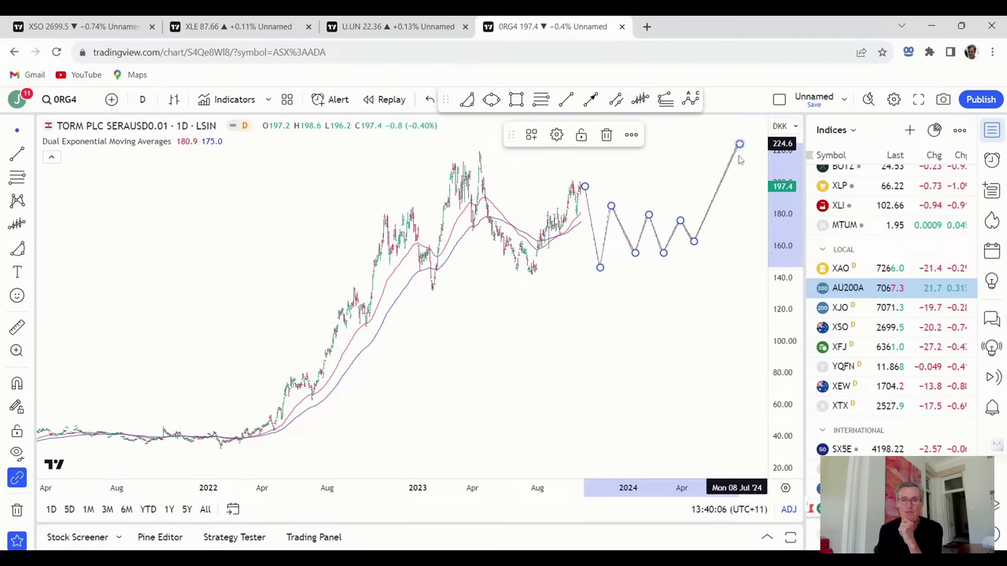
pyautogui.click(607, 236)
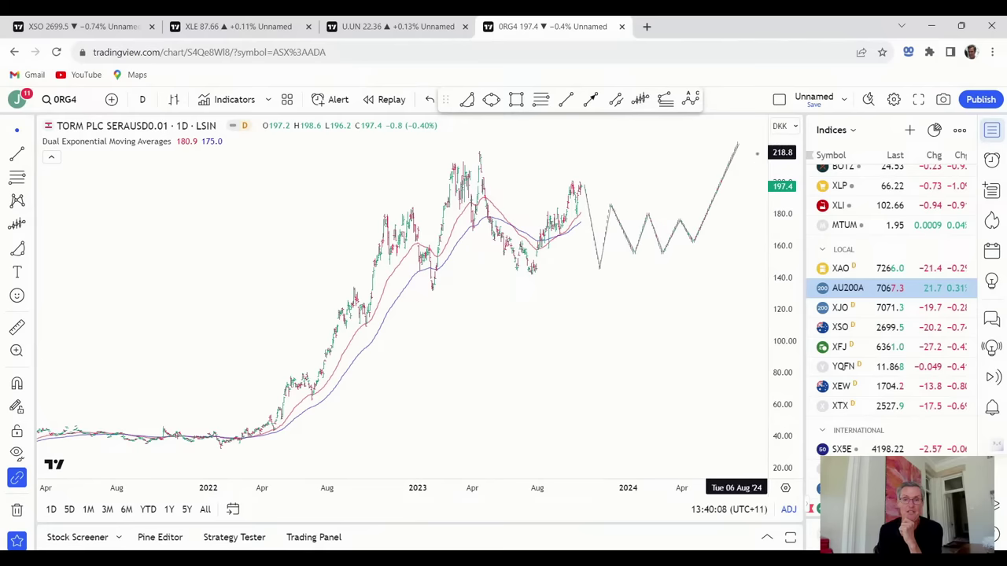
# Move the projection's final point down to about 115 in June 2024 to show a breakdown, and delete the pattern
pyautogui.click(729, 178)
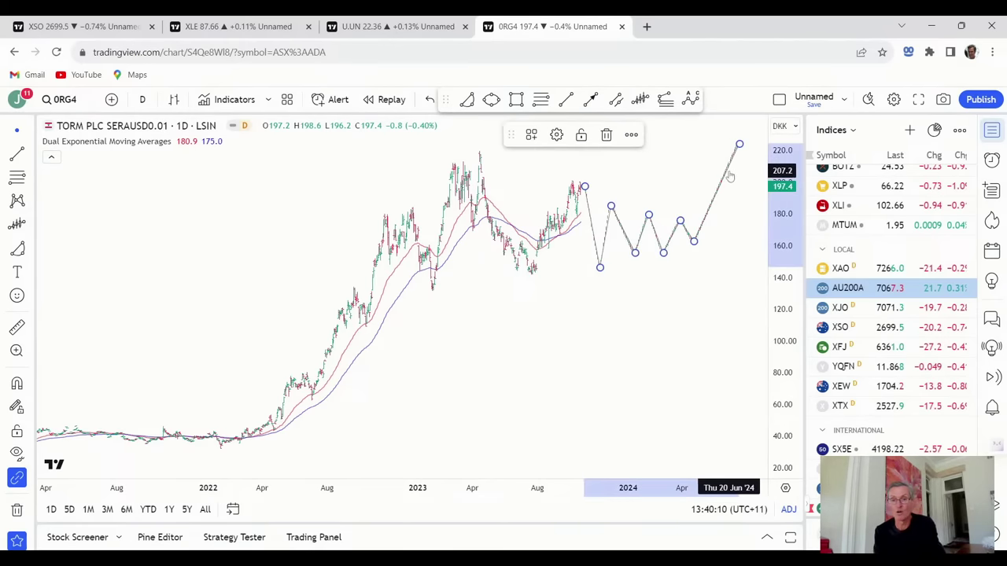
pyautogui.moveTo(743, 148); pyautogui.dragTo(719, 315)
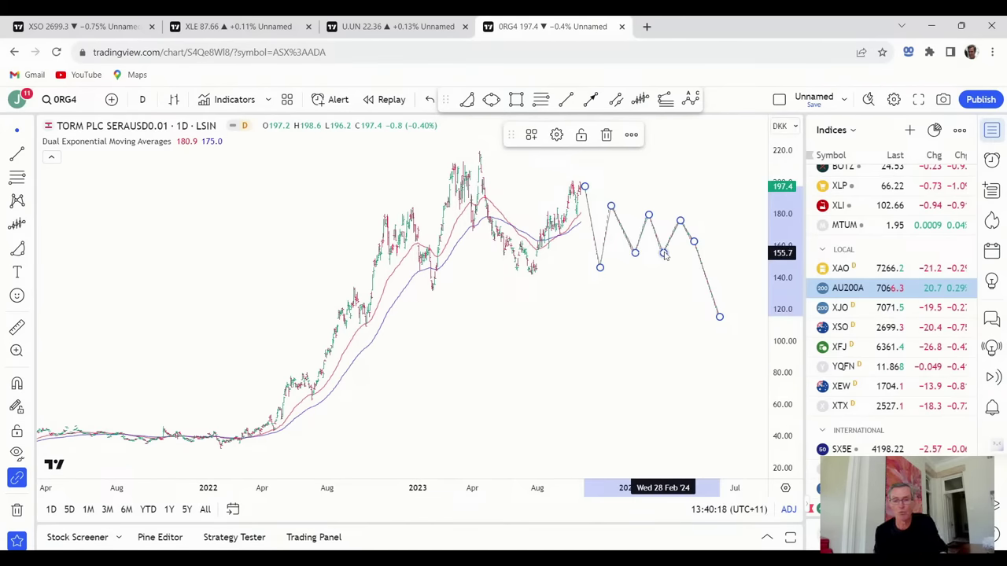
pyautogui.press('Delete')
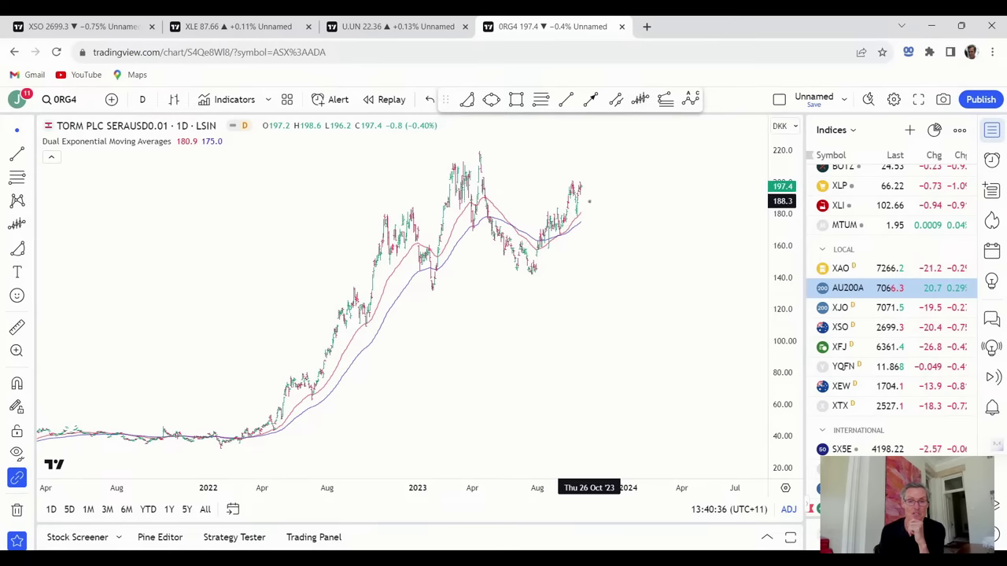
# Mark TORM's resistance zone with a rectangle from 20 February 2023 to December 2023 at about 212 to 218, and delete it
pyautogui.click(516, 99)
pyautogui.click(447, 164)
pyautogui.click(605, 164)
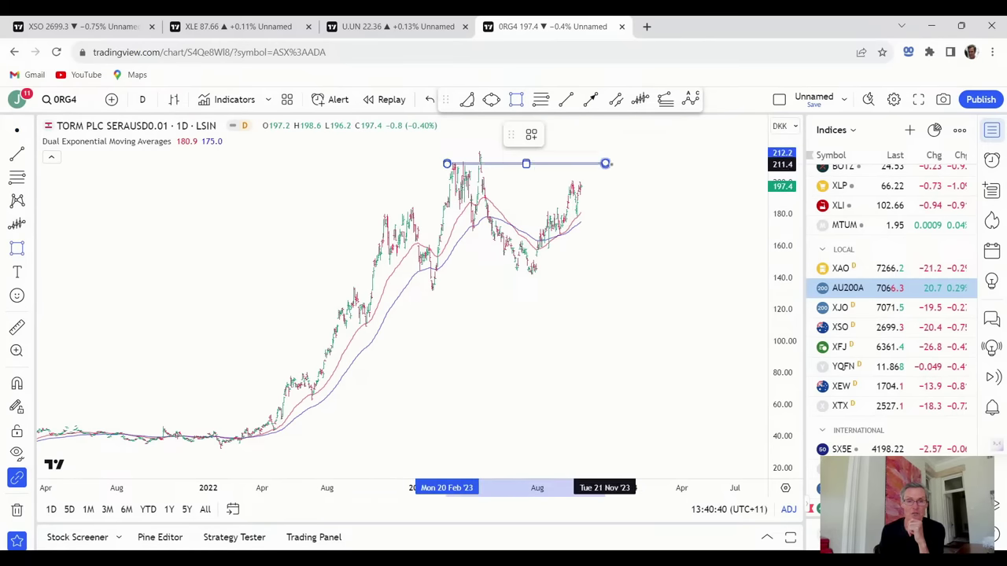
pyautogui.click(622, 155)
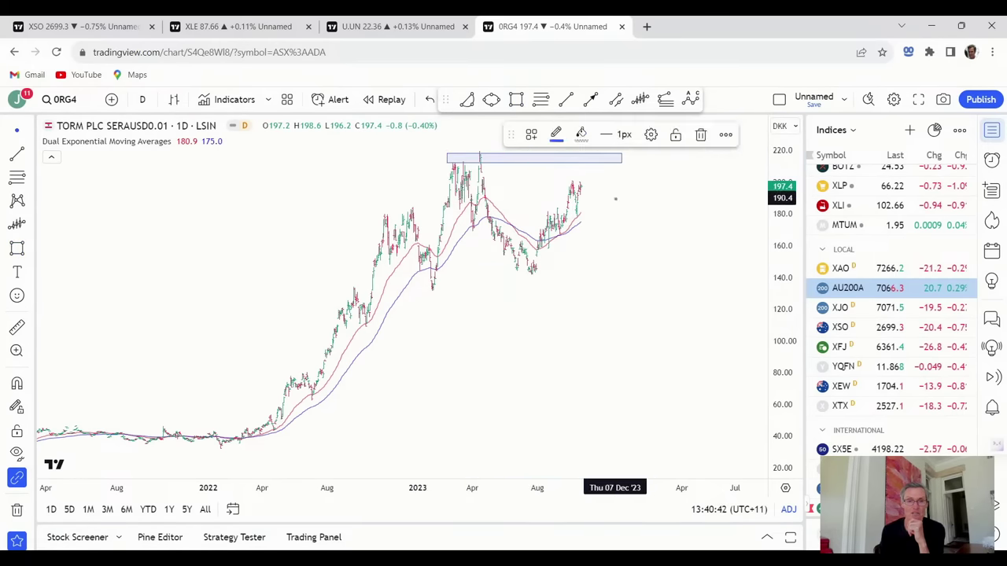
pyautogui.click(615, 199)
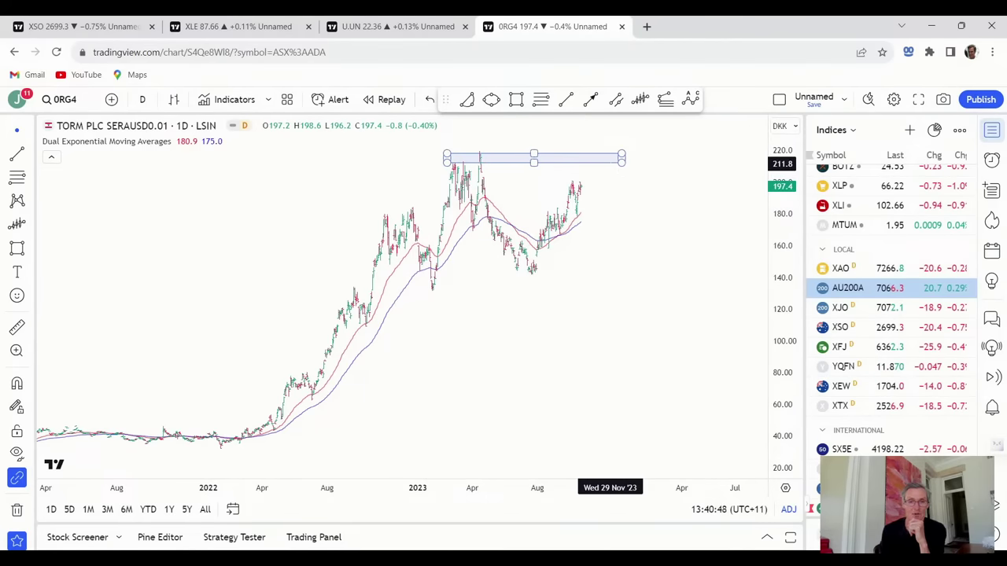
pyautogui.click(613, 164)
pyautogui.press('Delete')
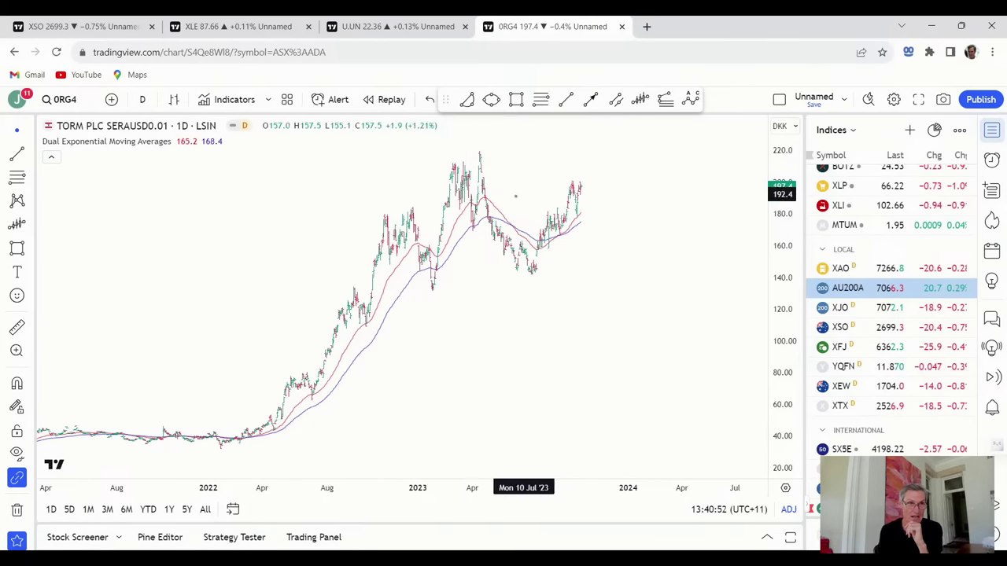
# Search for MAD, open Mader Group Limited on the ASX and show its daily history back to mid-2020
pyautogui.click(86, 99)
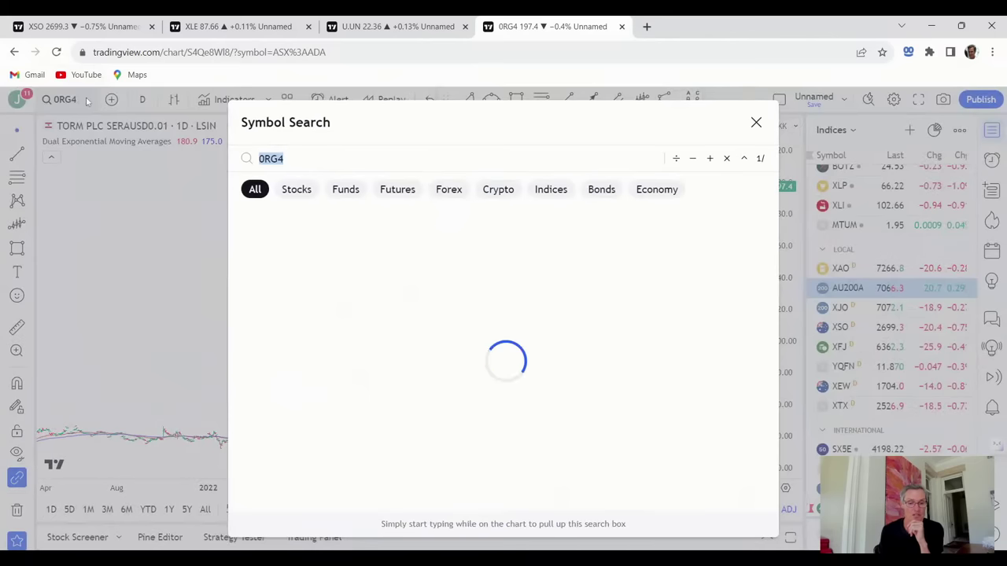
pyautogui.write('MAD')
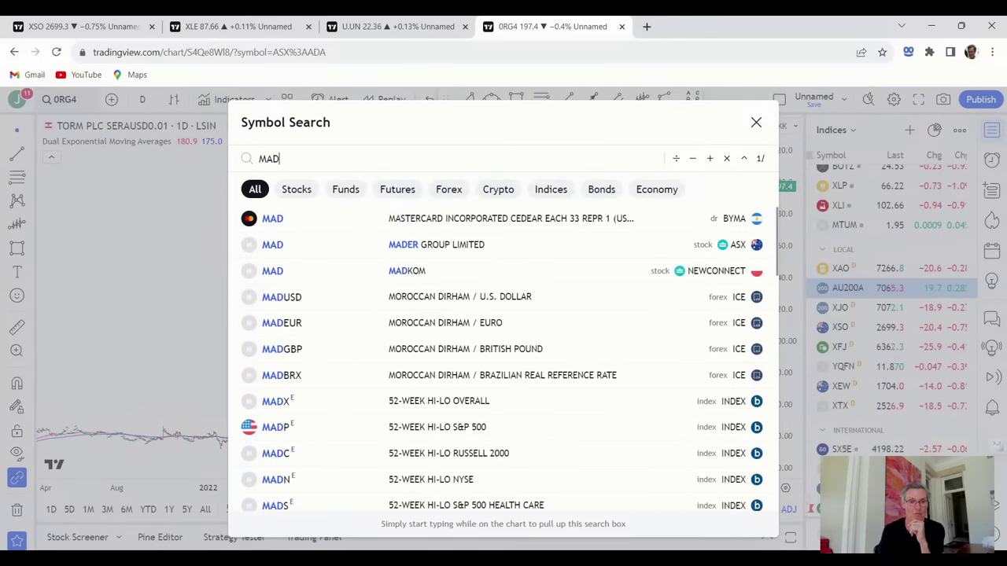
pyautogui.click(429, 245)
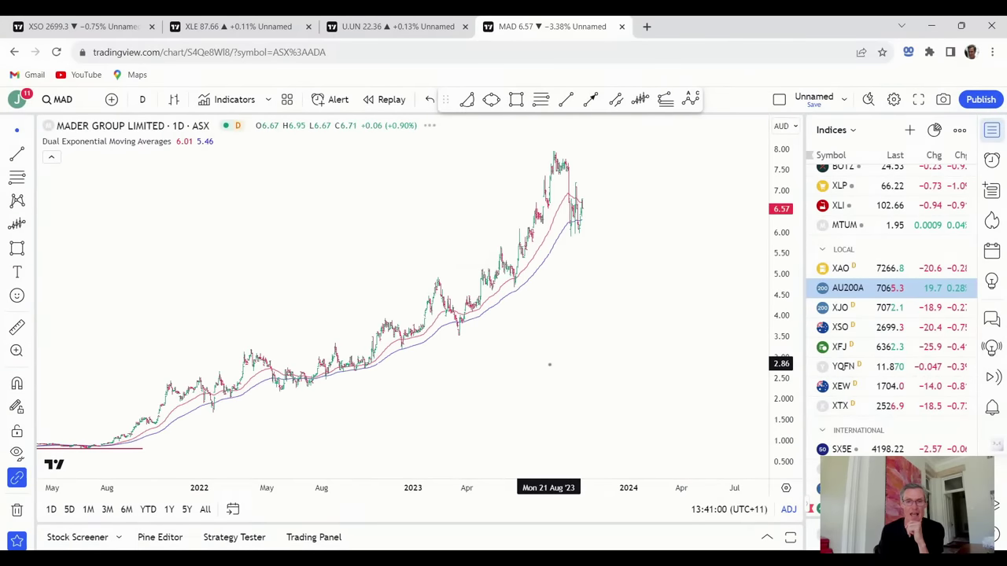
pyautogui.scroll(-3, 515, 393)
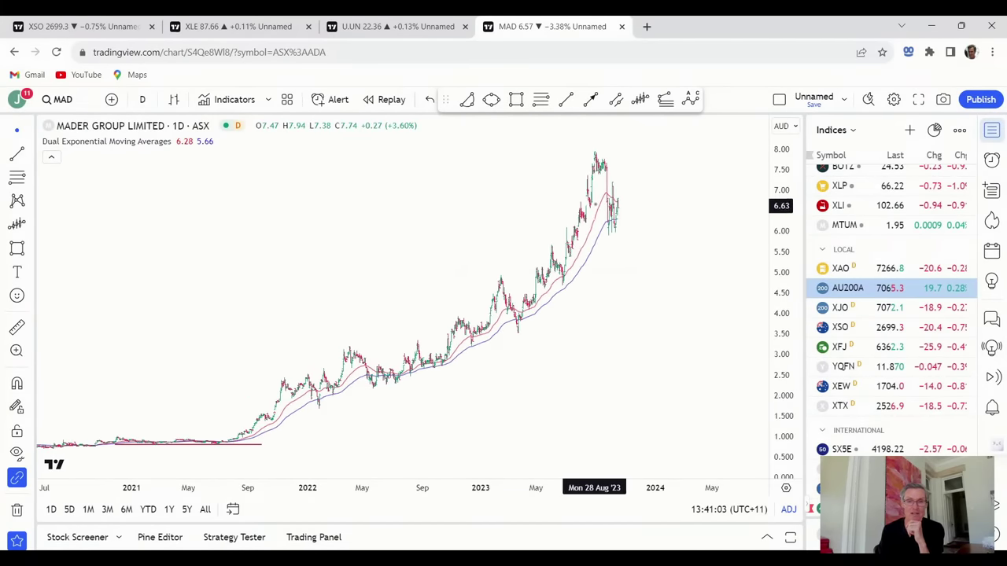
# Measure Mader's price decline from its March 2022 peak to the late May 2022 low, and clear the measurement
pyautogui.moveTo(287, 330); pyautogui.dragTo(657, 312)
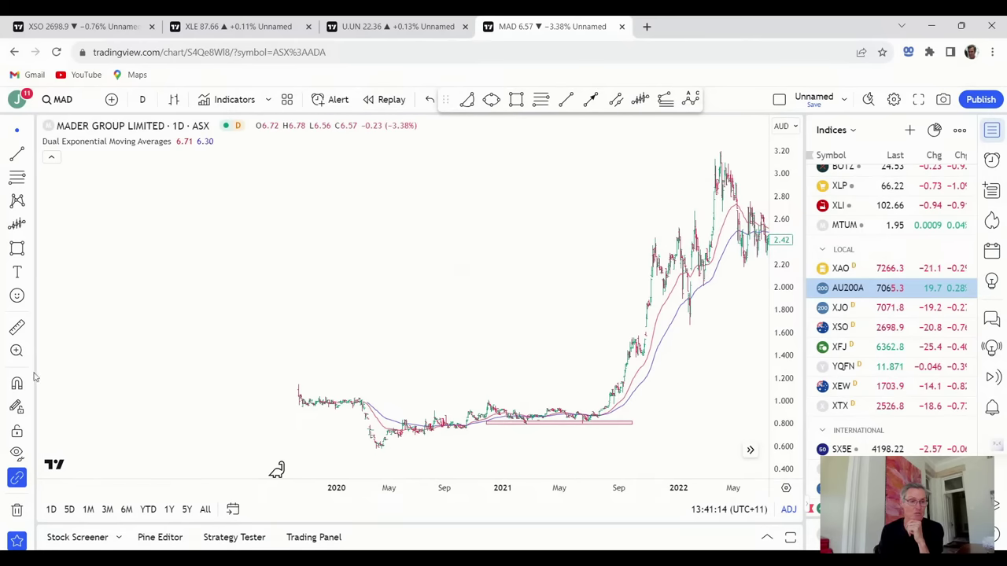
pyautogui.click(17, 327)
pyautogui.click(721, 151)
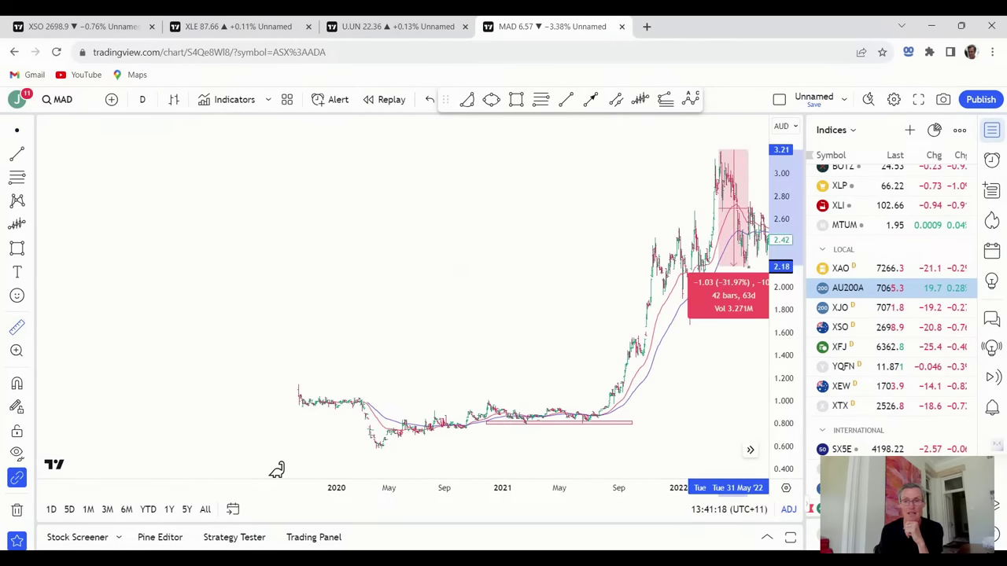
pyautogui.click(747, 266)
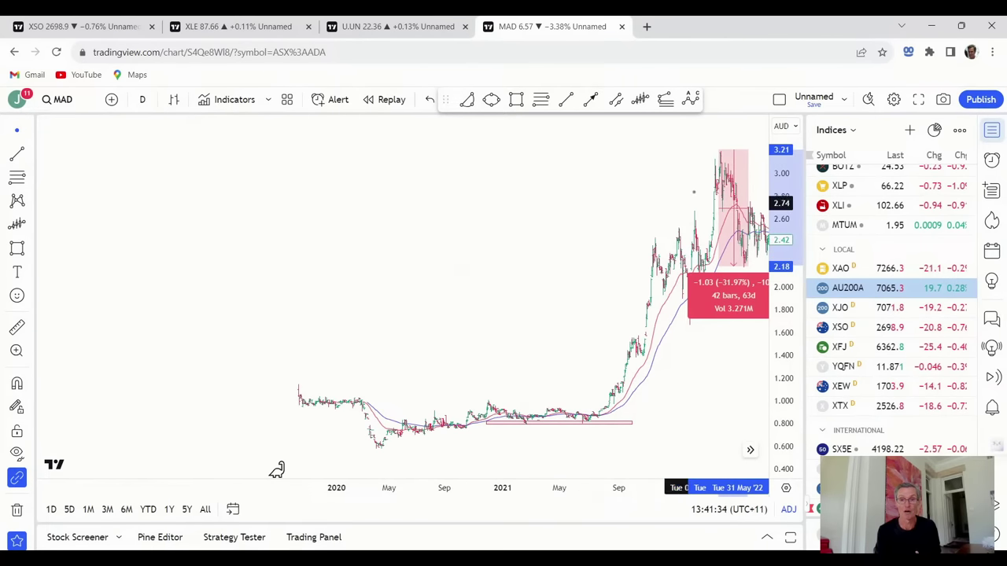
pyautogui.click(607, 285)
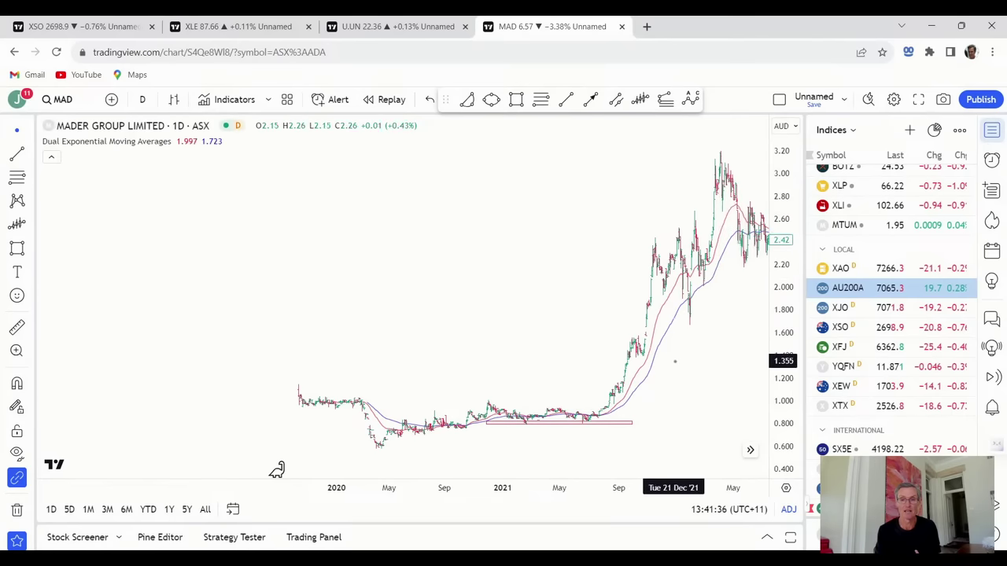
# Measure Mader's price decline from its early 2023 peak to the low around March–April 2023, and clear the measurement
pyautogui.moveTo(669, 360); pyautogui.dragTo(518, 377)
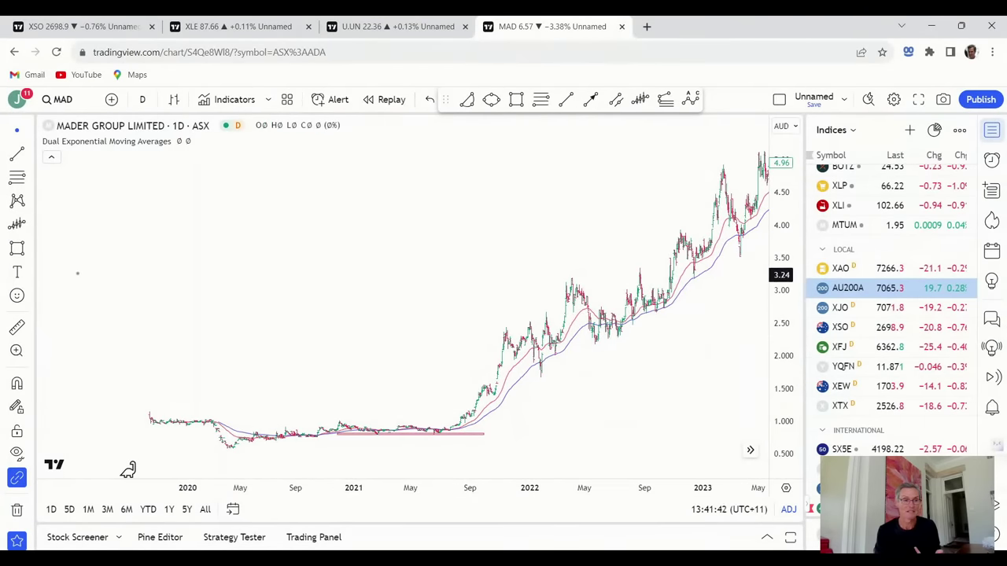
pyautogui.keyDown('shift'); pyautogui.click(713, 162); pyautogui.keyUp('shift')
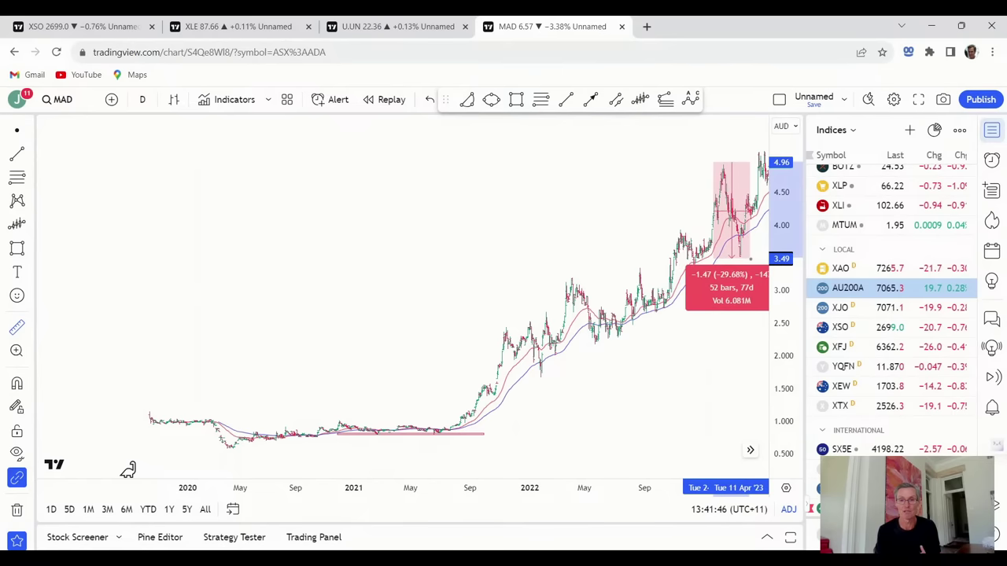
pyautogui.click(710, 356)
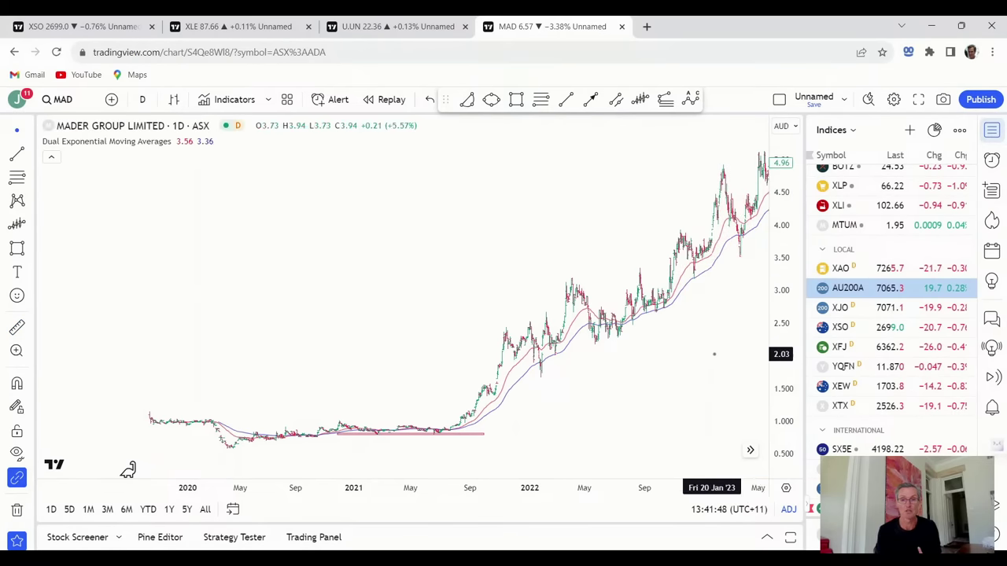
# Measure Mader's price decline from its late August 2023 peak to the recent low, and review that pullback against the uptrend since 2021
pyautogui.moveTo(728, 353); pyautogui.dragTo(583, 377)
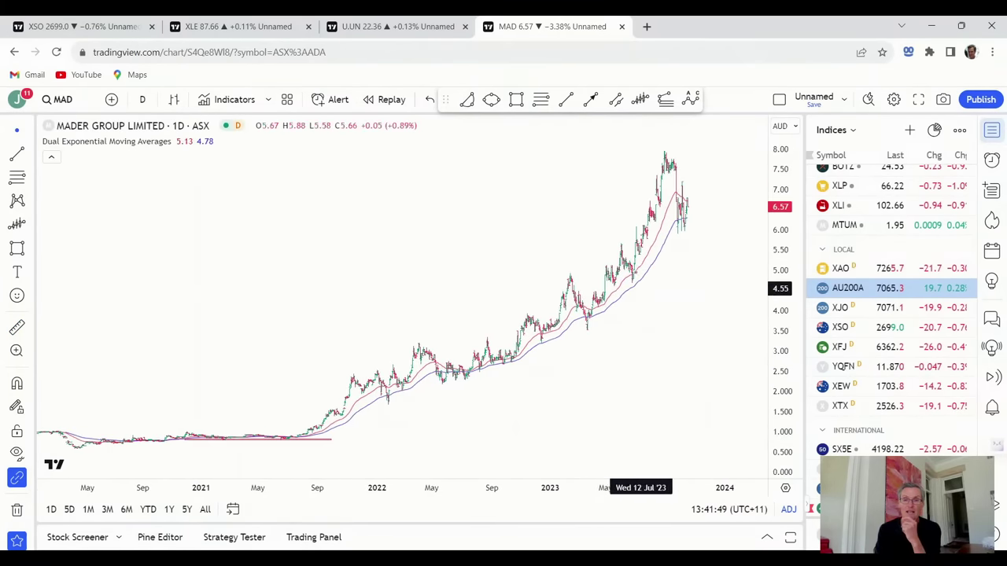
pyautogui.click(17, 327)
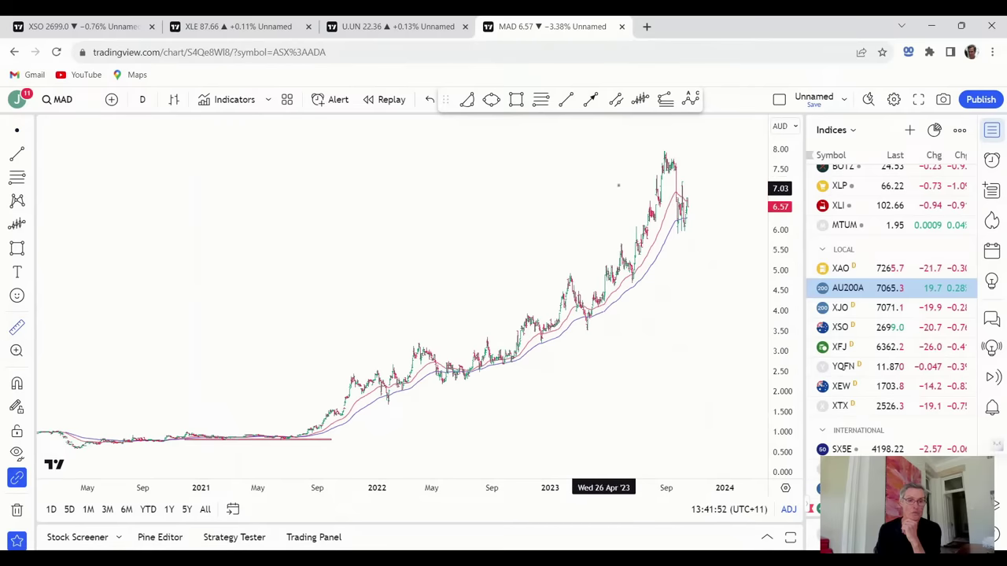
pyautogui.click(664, 152)
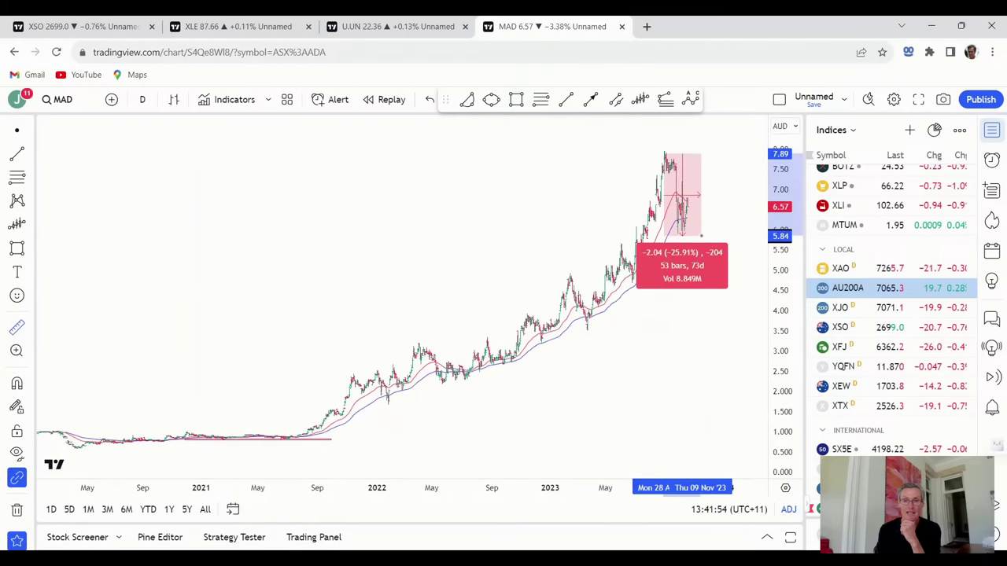
pyautogui.click(550, 232)
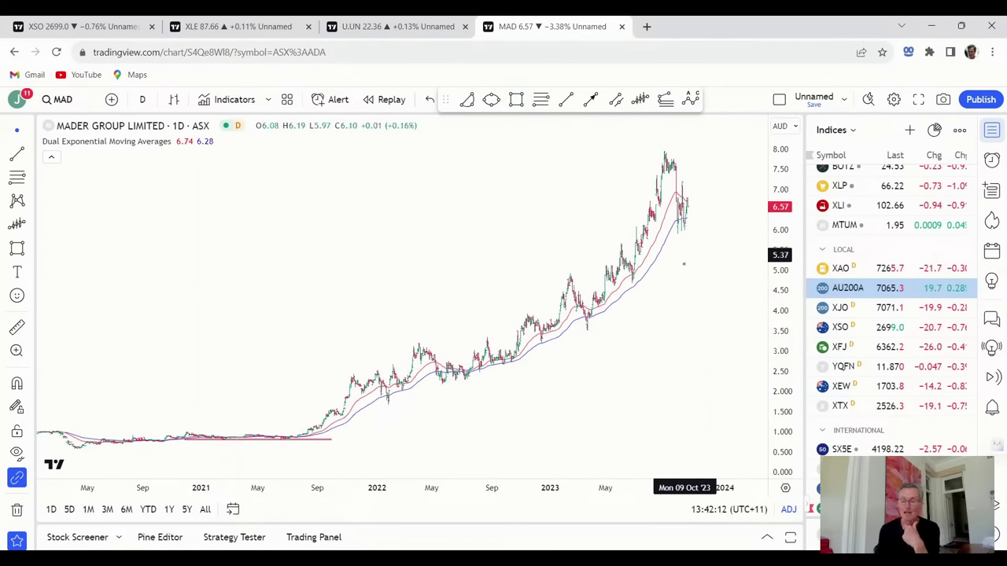
pyautogui.scroll(3, 661, 299)
pyautogui.scroll(-1, 622, 339)
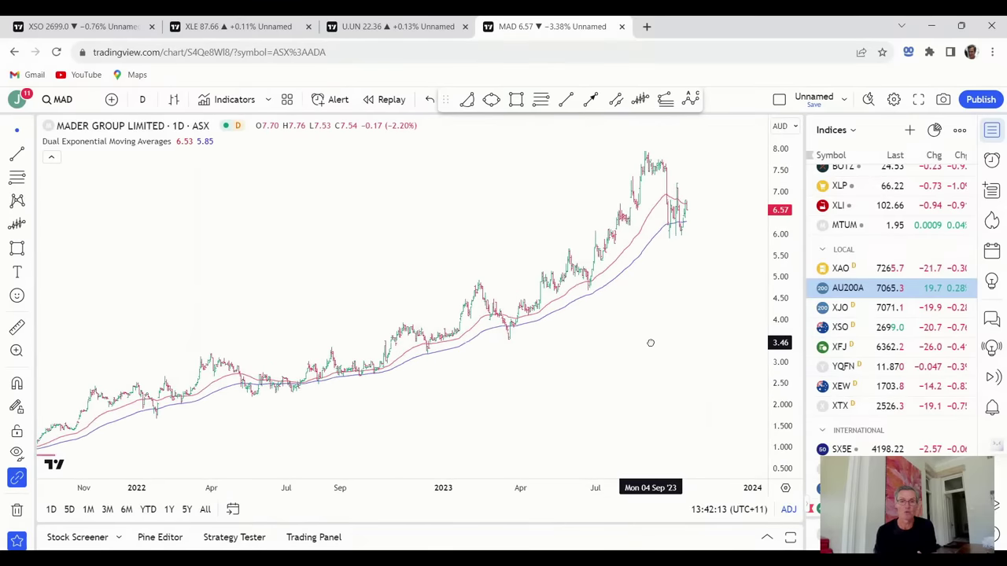
pyautogui.scroll(2, 651, 343)
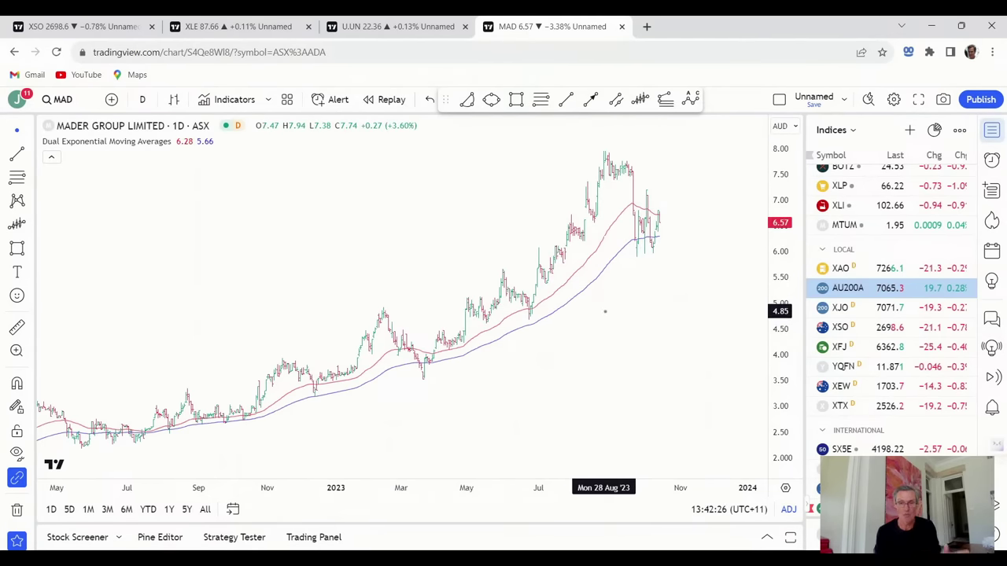
pyautogui.scroll(-3, 605, 311)
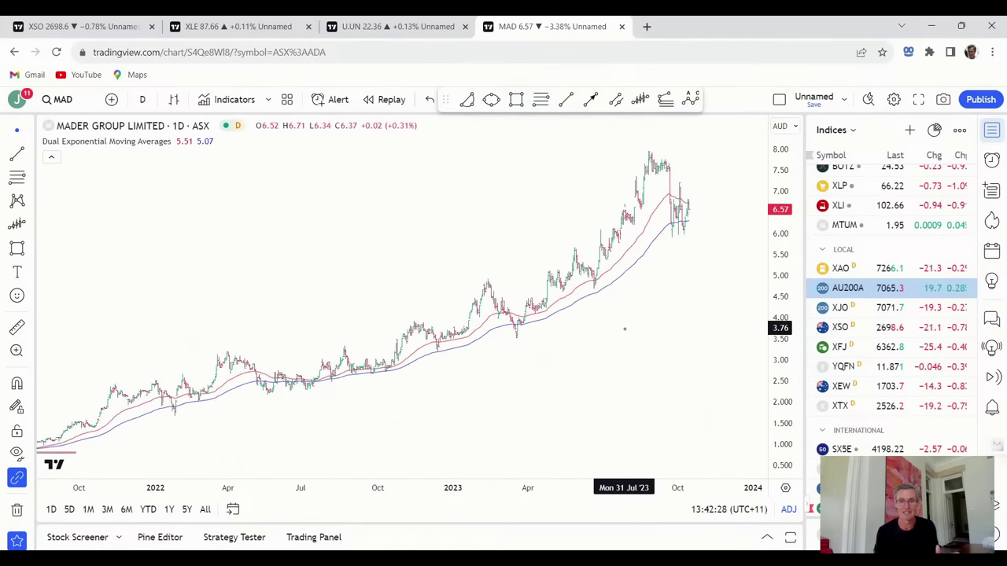
pyautogui.scroll(-1, 624, 329)
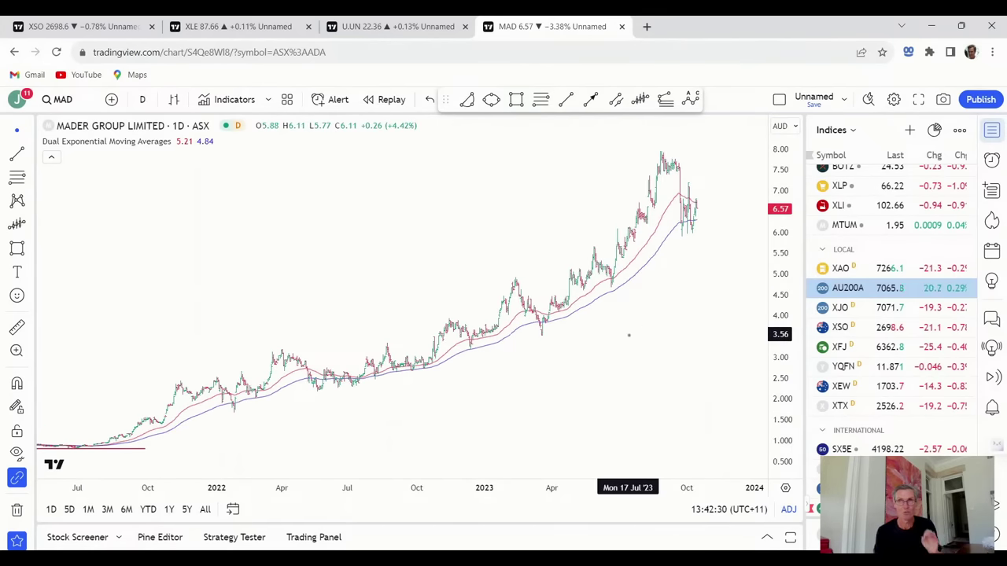
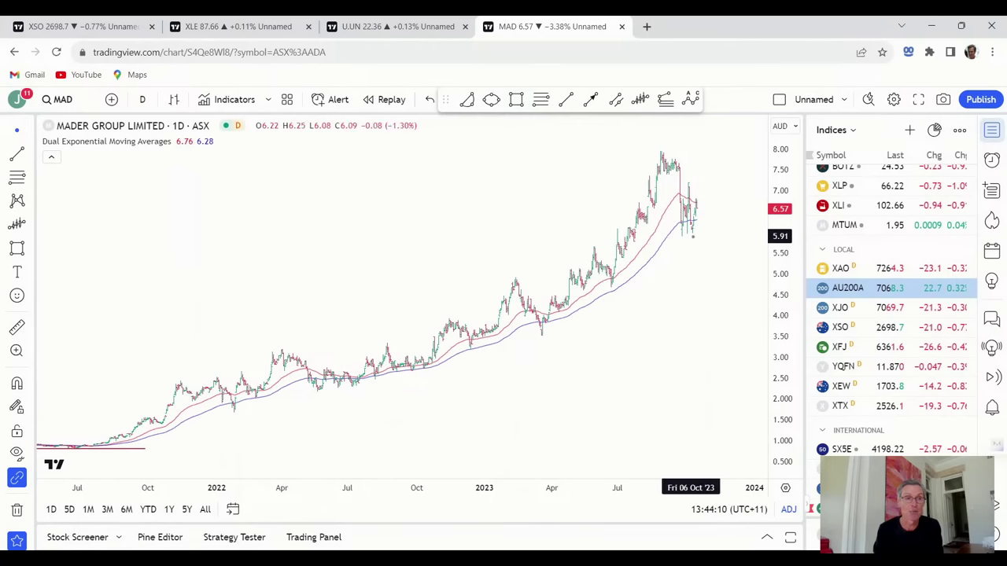
pyautogui.click(78, 99)
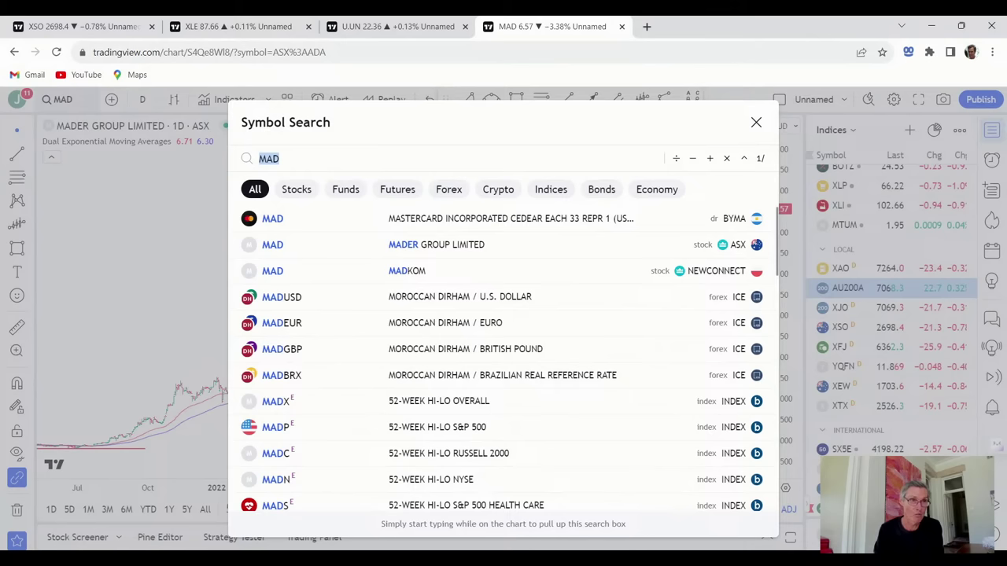
pyautogui.press('Right')
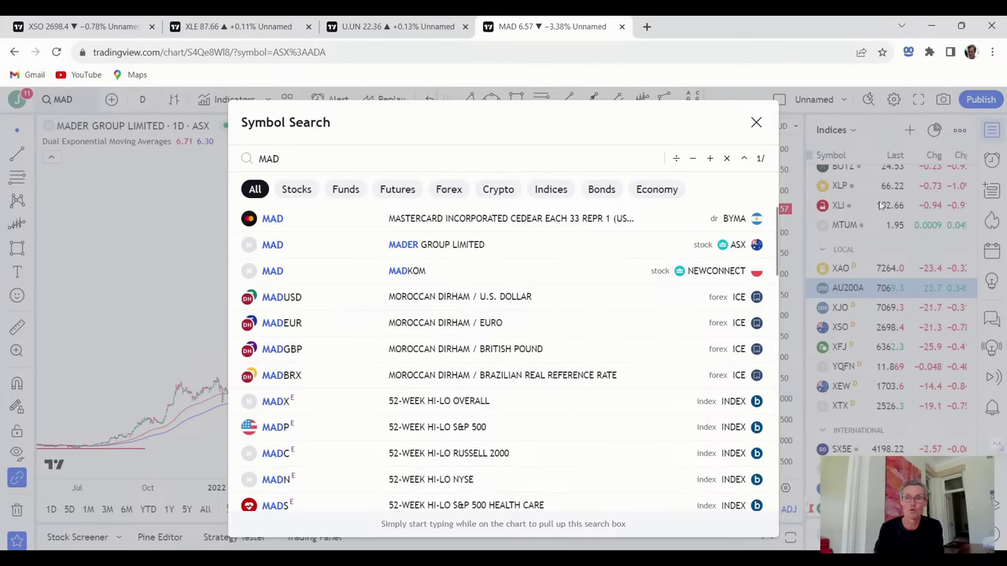
pyautogui.click(756, 122)
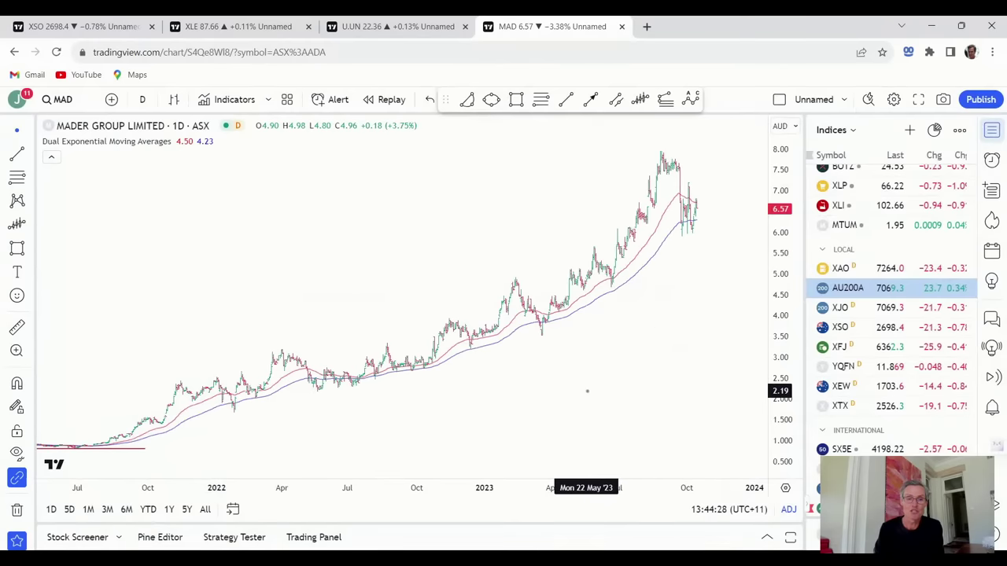
# Review Mader's daily uptrend from 2021 to mid-2023 and its pullbacks relative to the two moving averages
pyautogui.scroll(5, 595, 396)
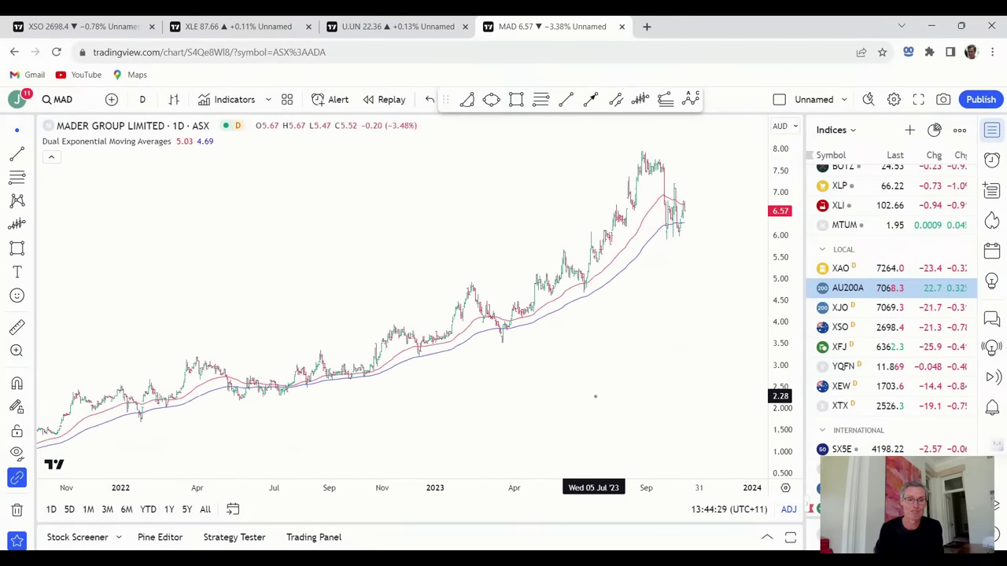
pyautogui.moveTo(595, 397); pyautogui.dragTo(712, 358)
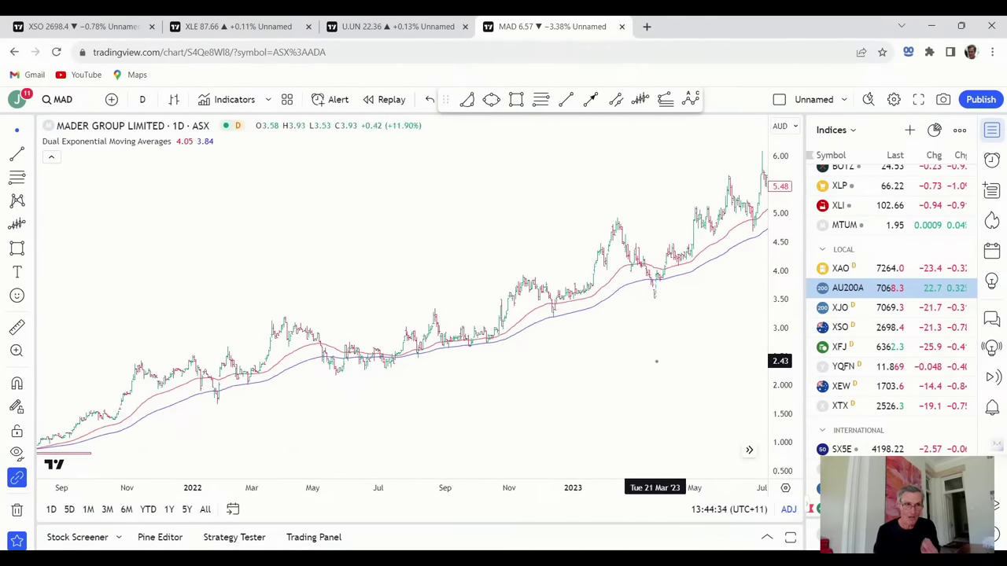
pyautogui.scroll(2, 656, 362)
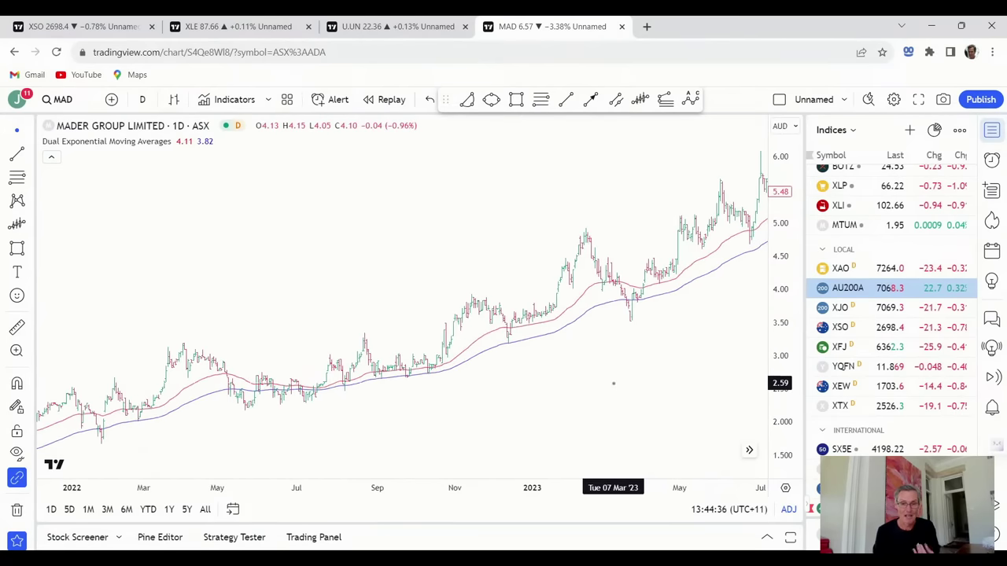
pyautogui.scroll(-1, 613, 383)
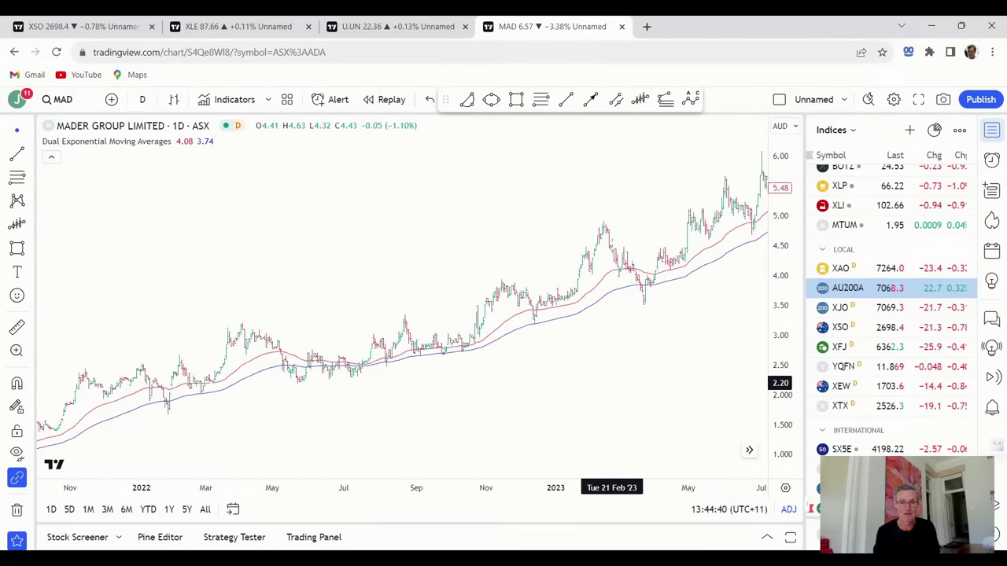
pyautogui.scroll(-3, 611, 383)
pyautogui.scroll(1, 611, 386)
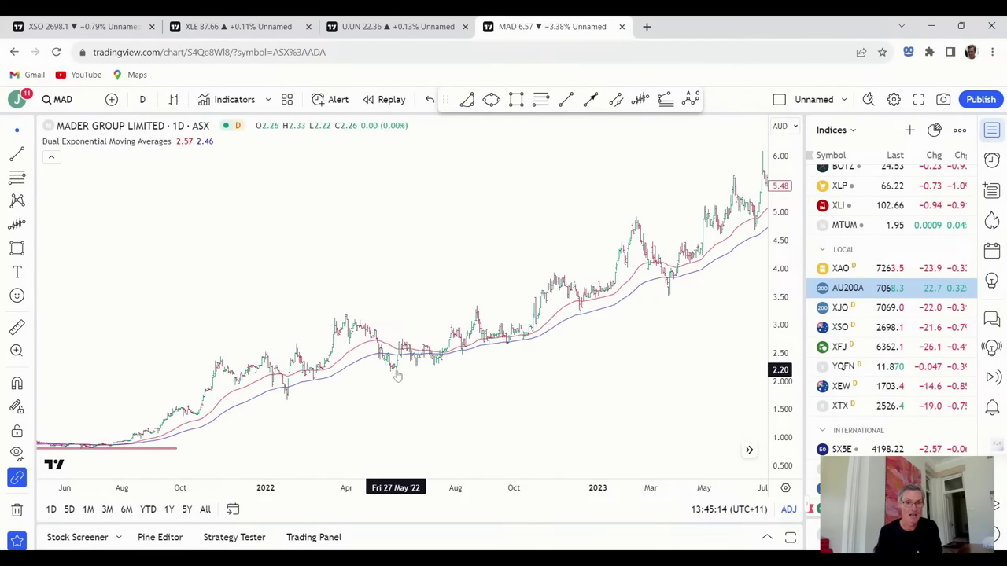
pyautogui.scroll(3, 393, 377)
pyautogui.scroll(-3, 391, 380)
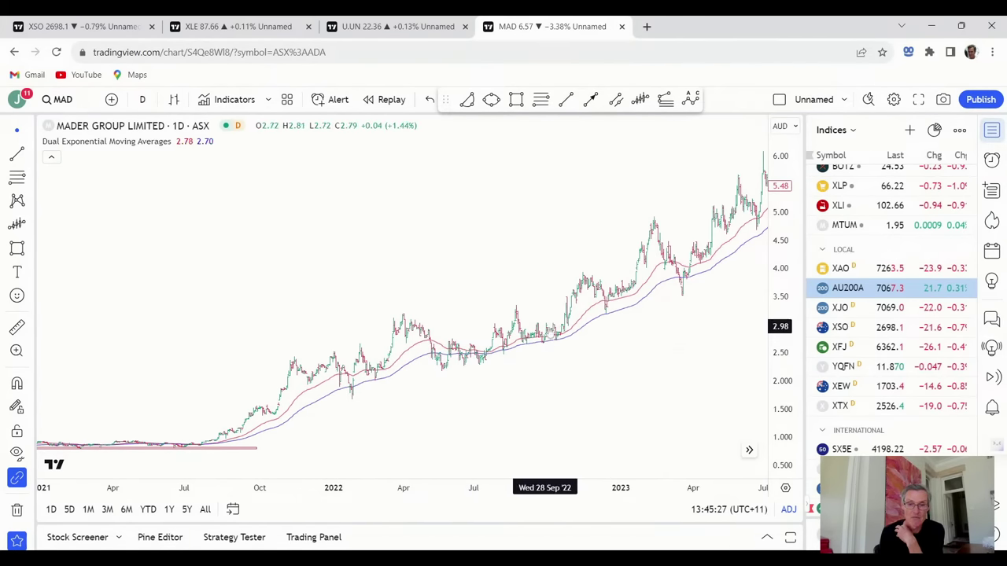
# Examine Mader's pullbacks to the moving averages more closely, from late 2021 through the first half of 2023
pyautogui.scroll(2, 543, 343)
pyautogui.scroll(1, 541, 346)
pyautogui.scroll(1, 539, 350)
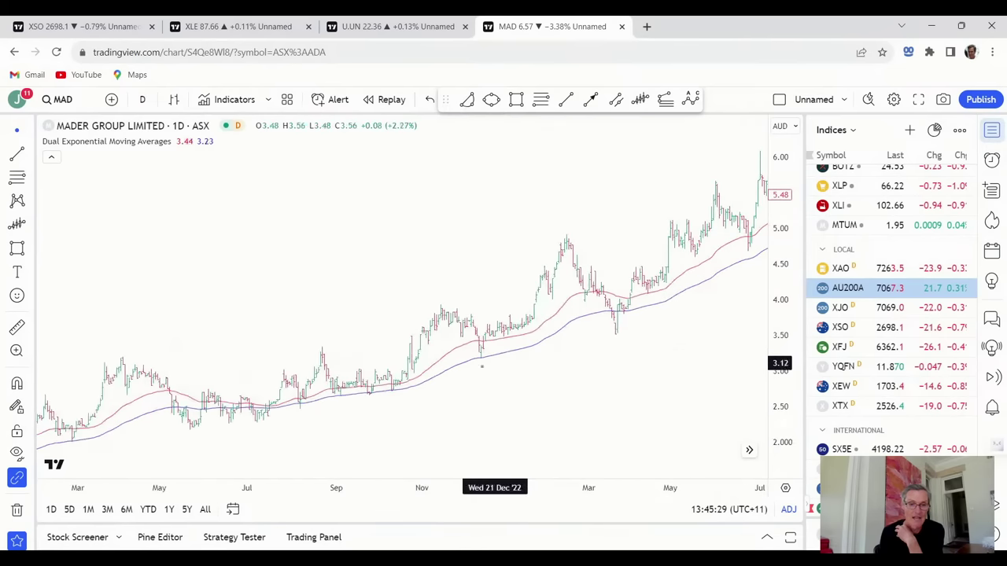
pyautogui.moveTo(346, 416); pyautogui.dragTo(546, 350)
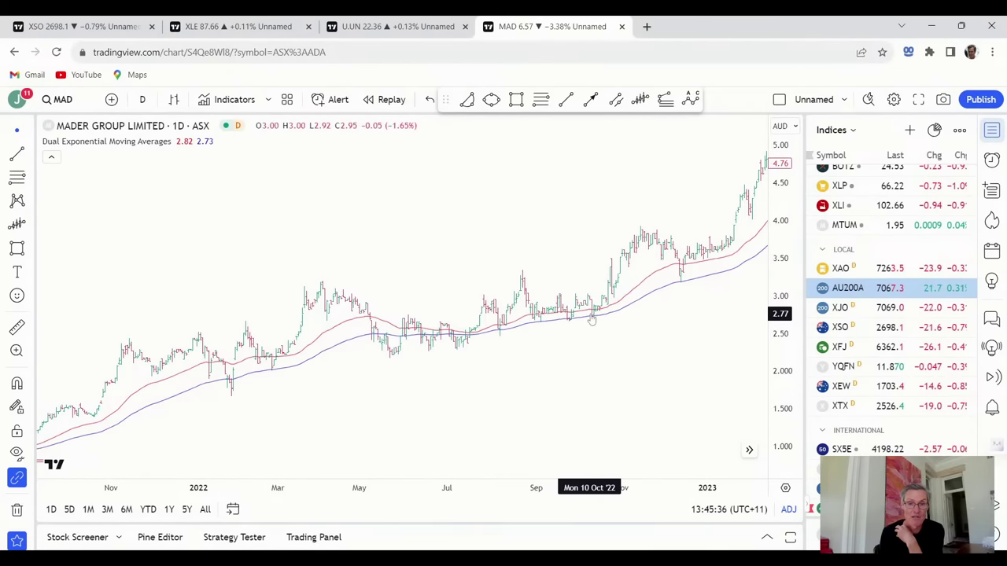
pyautogui.moveTo(666, 349); pyautogui.dragTo(474, 374)
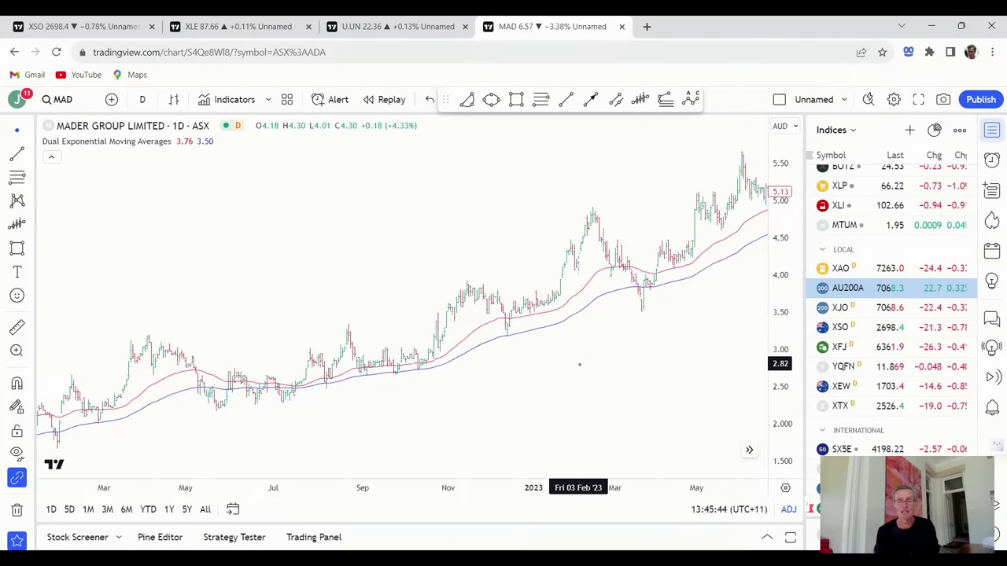
# Search for MFG and open the daily chart of Magellan Financial Group Limited on the ASX
pyautogui.click(79, 99)
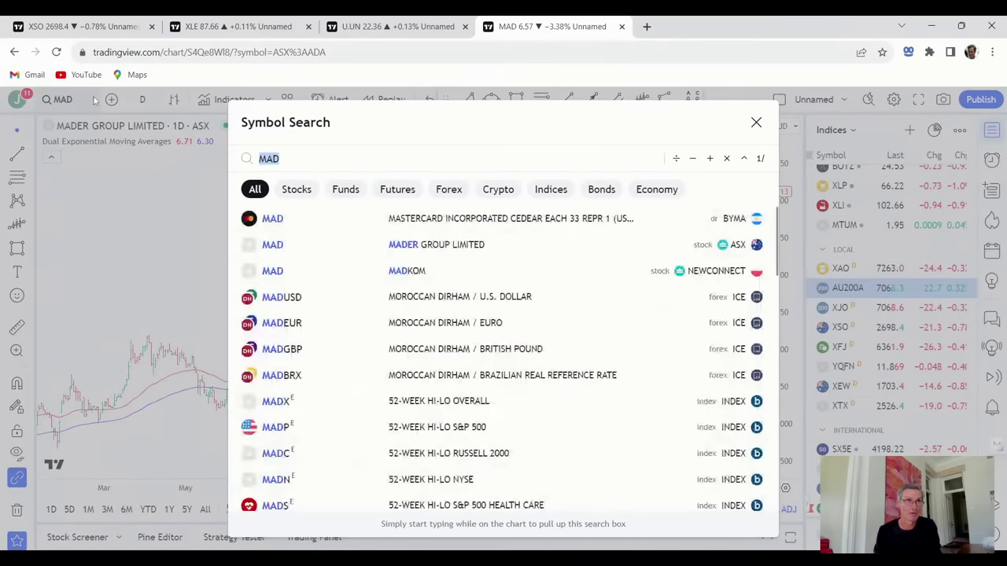
pyautogui.write('MFG')
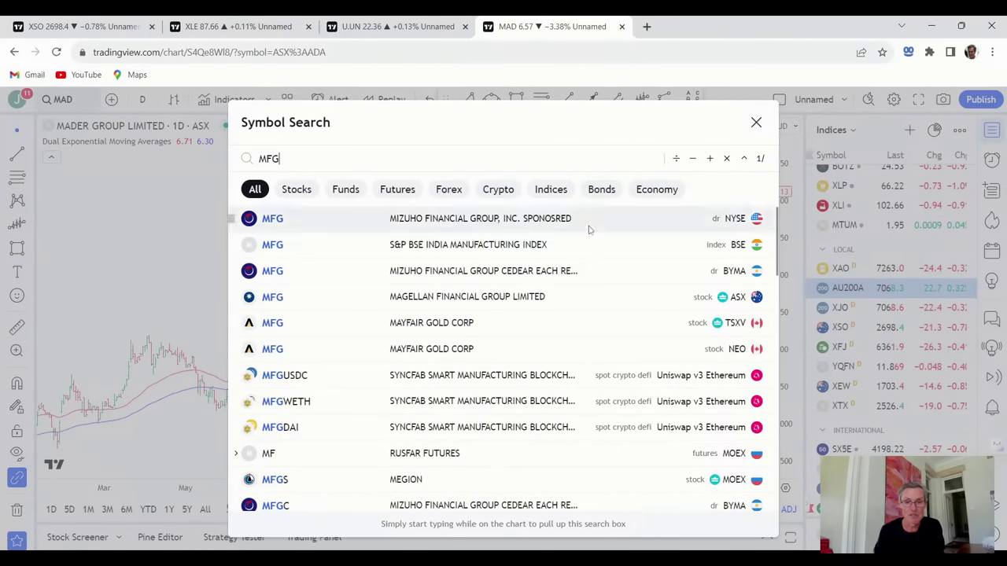
pyautogui.click(476, 298)
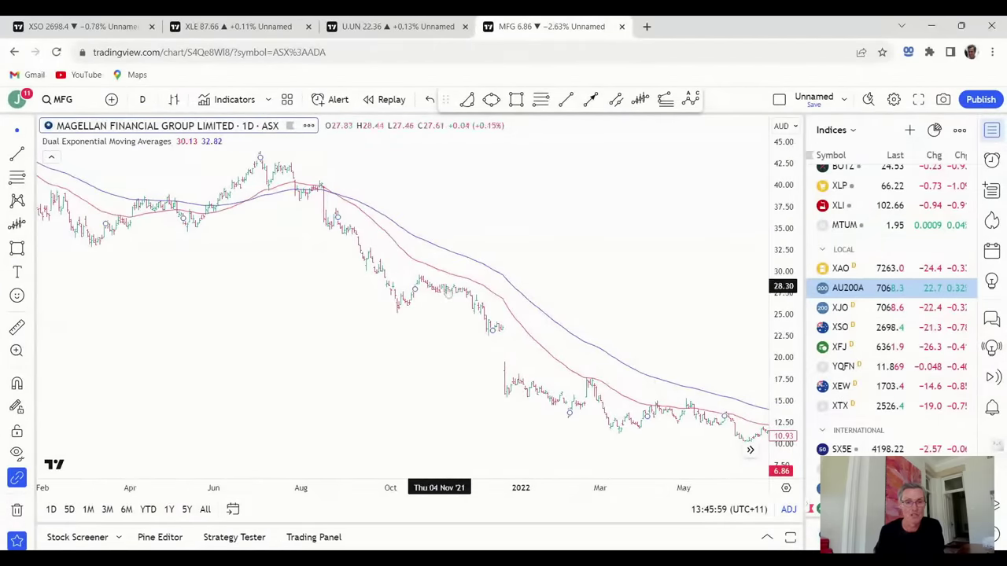
# Review Magellan's daily price history from mid-2018 through the 2020 peak and the decline to late 2022
pyautogui.scroll(-3, 387, 342)
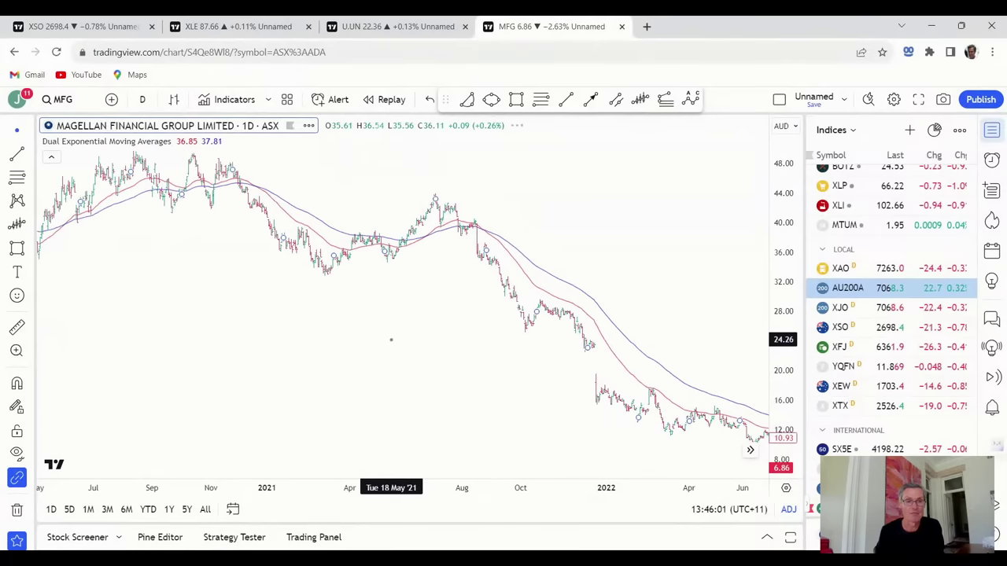
pyautogui.hscroll(-3, 388, 342)
pyautogui.scroll(-3, 331, 344)
pyautogui.moveTo(388, 365); pyautogui.dragTo(534, 359)
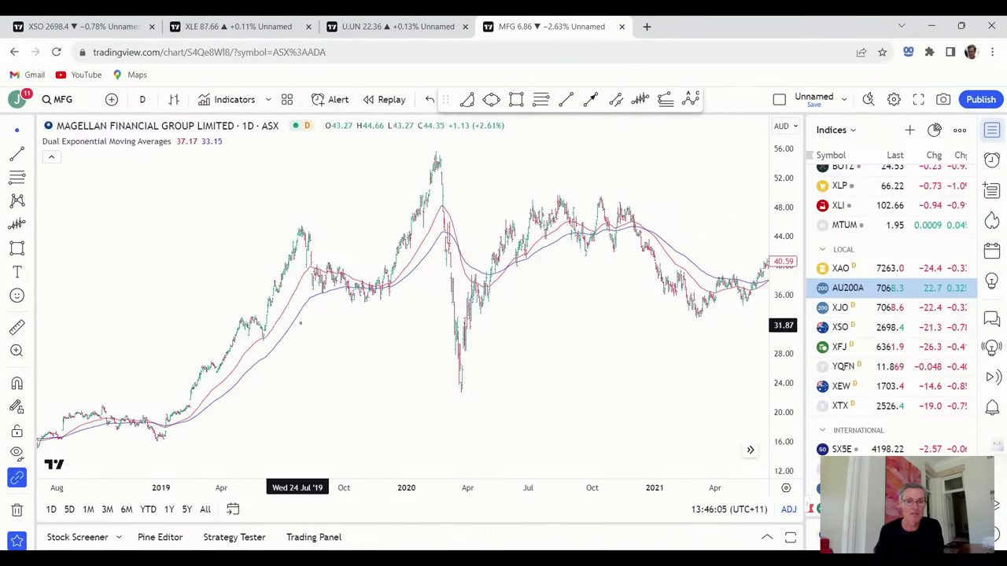
pyautogui.moveTo(587, 308); pyautogui.dragTo(362, 303)
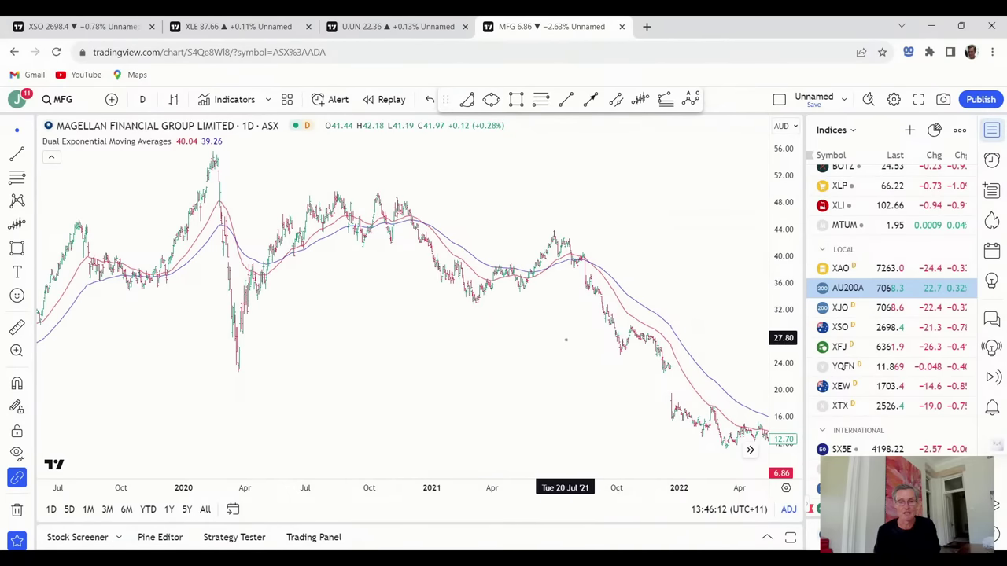
pyautogui.moveTo(564, 337); pyautogui.dragTo(439, 381)
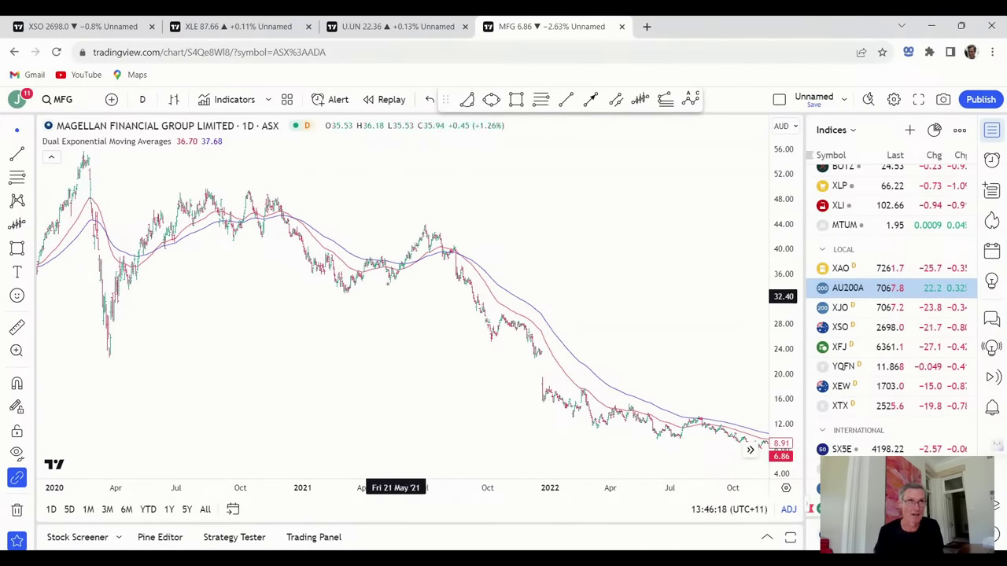
# Search for IHL, open Incannex Healthcare Limited on the ASX and show its daily price history from 2021 to October 2023
pyautogui.click(61, 99)
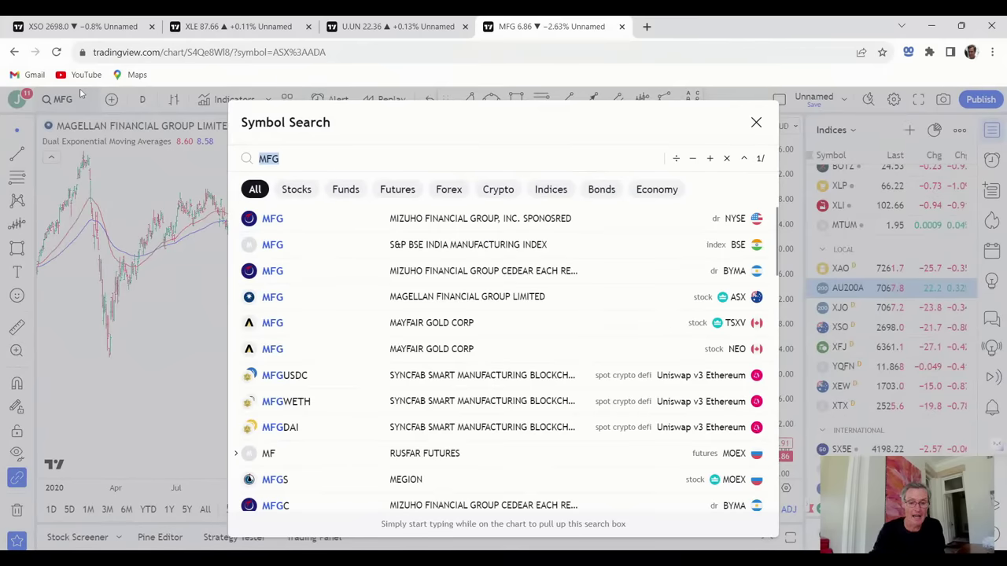
pyautogui.write('IHL')
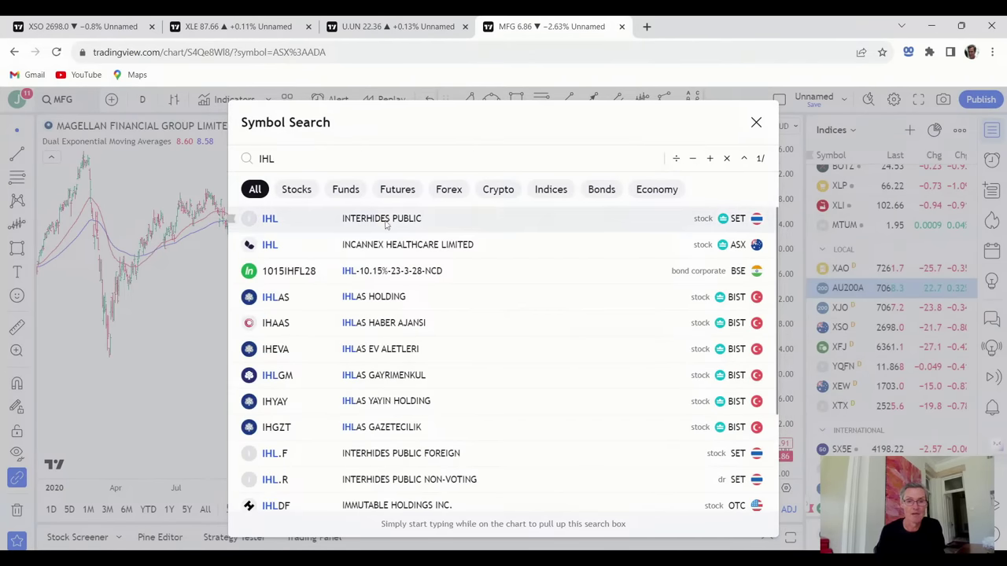
pyautogui.click(385, 246)
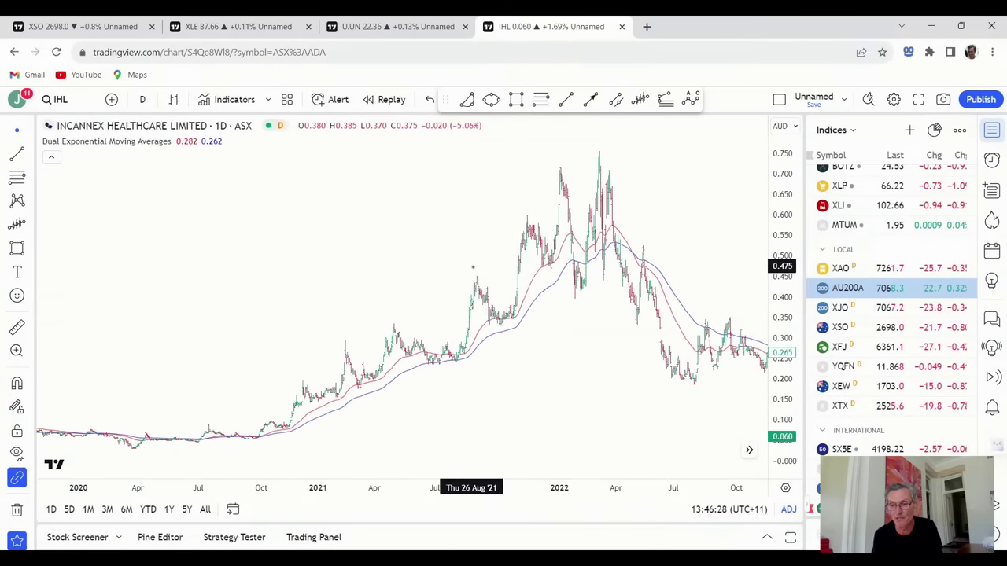
pyautogui.moveTo(584, 370); pyautogui.dragTo(316, 369)
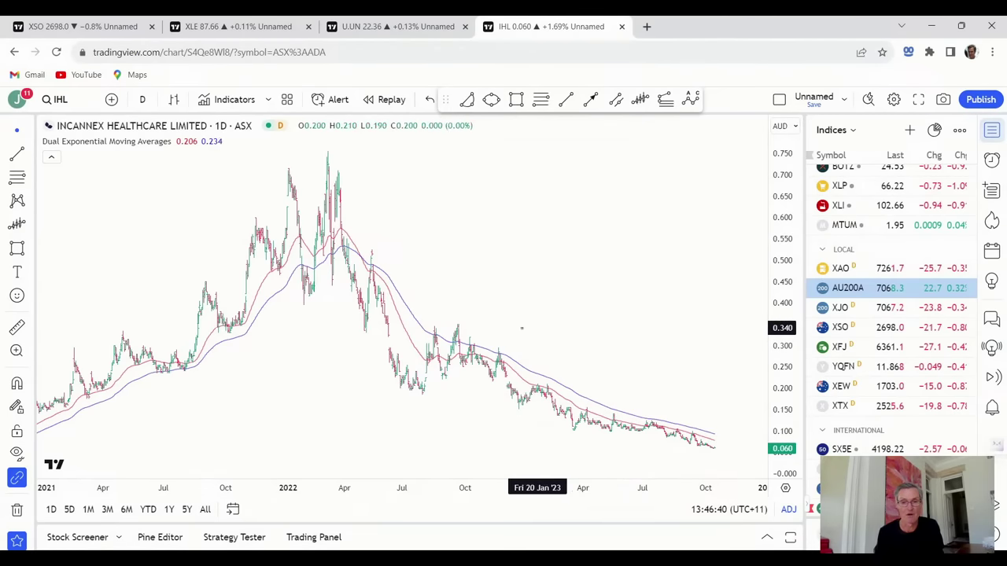
# Search for AZS, open Azure Minerals Limited on the ASX and examine its 2023 rally and recent pullback to the moving averages
pyautogui.click(67, 101)
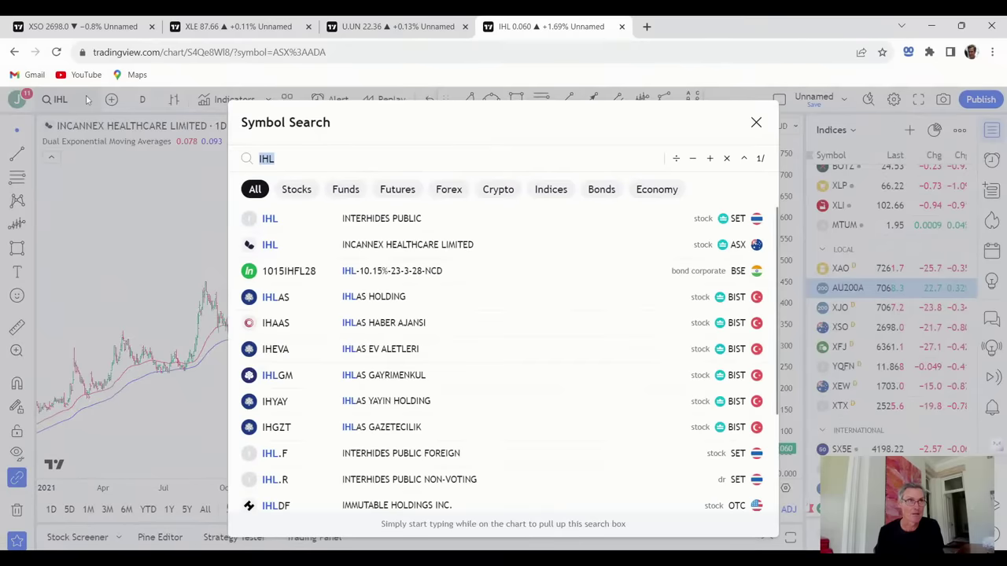
pyautogui.write('AZS')
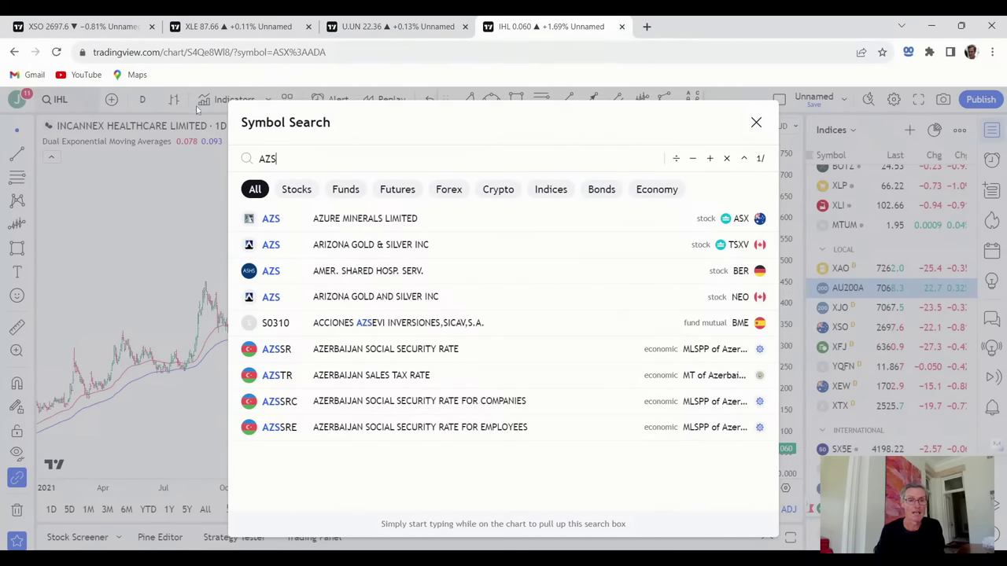
pyautogui.click(398, 220)
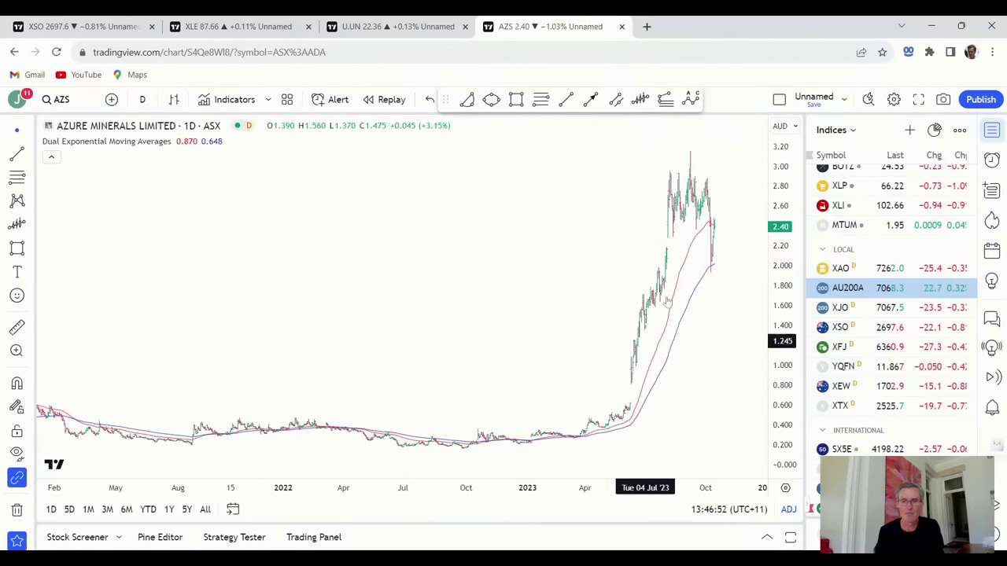
pyautogui.scroll(5, 742, 263)
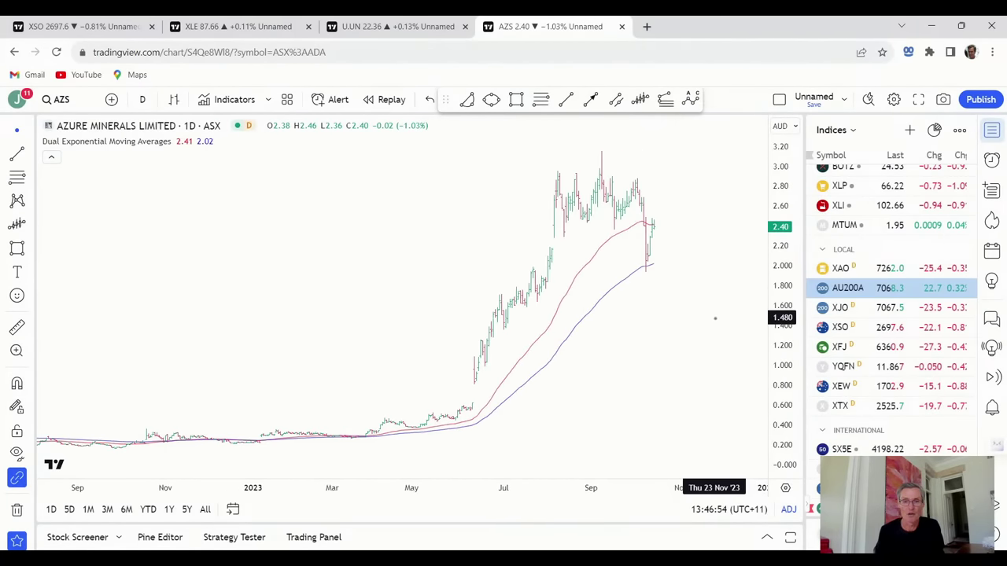
pyautogui.scroll(-2, 706, 315)
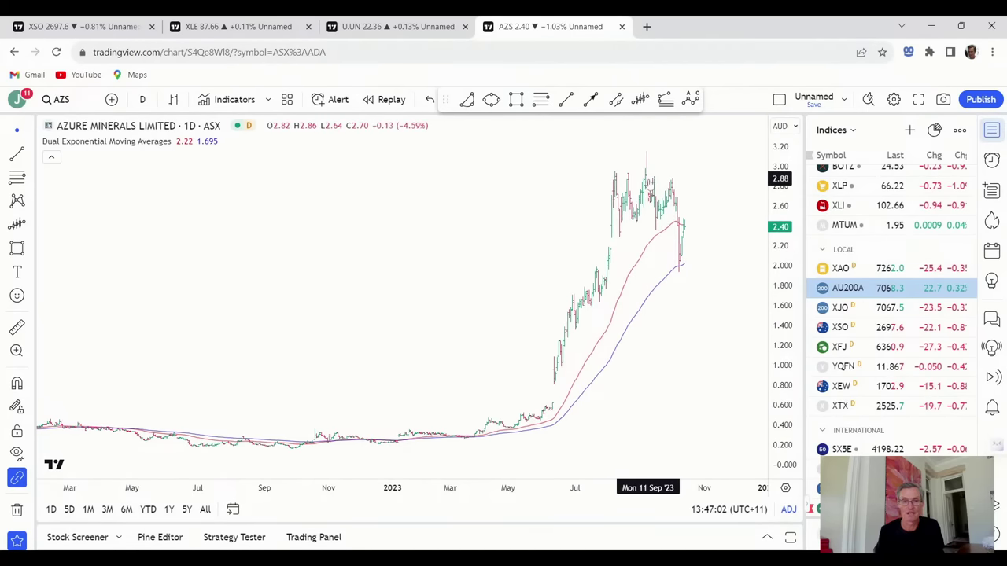
pyautogui.scroll(-2, 688, 330)
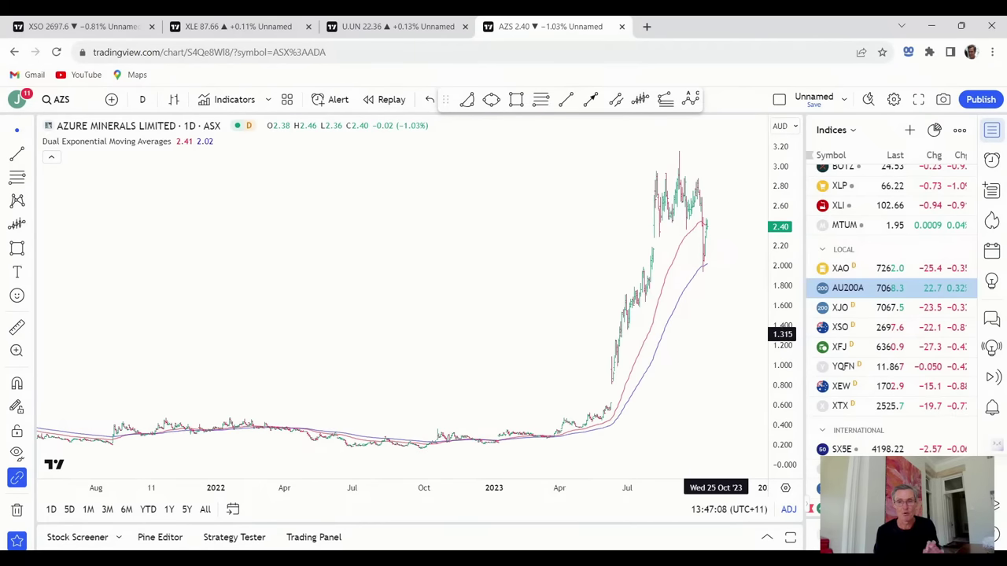
pyautogui.scroll(2, 715, 332)
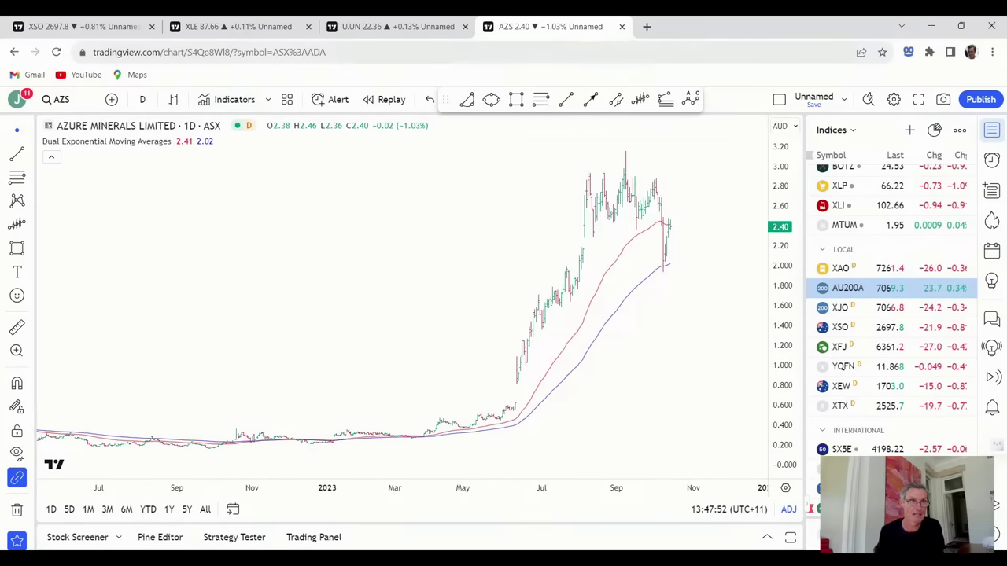
# Search for TPST, open Tempest Therapeutics on NASDAQ and examine its daily price action from late 2022 to the October 2023 spike
pyautogui.click(68, 101)
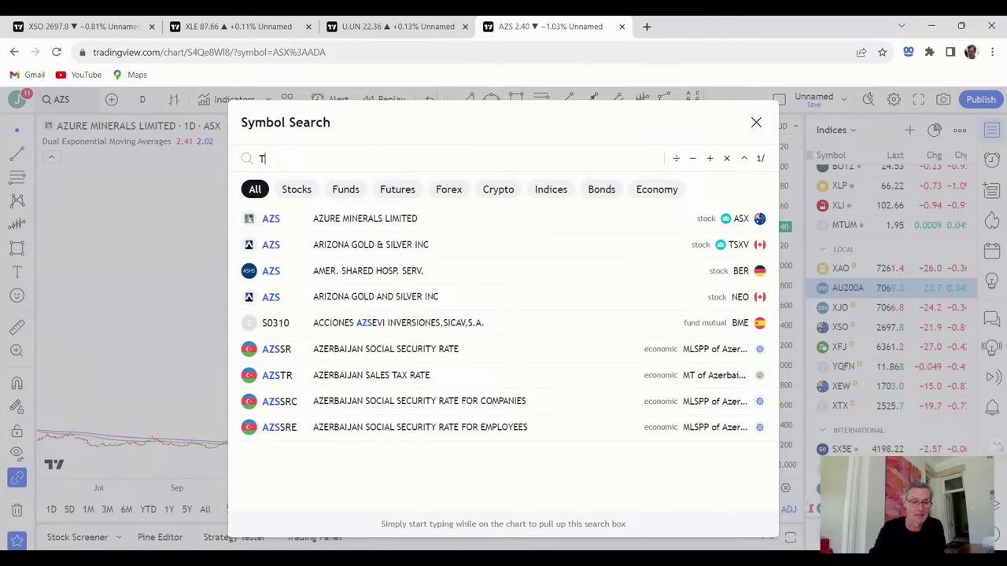
pyautogui.write('TPST')
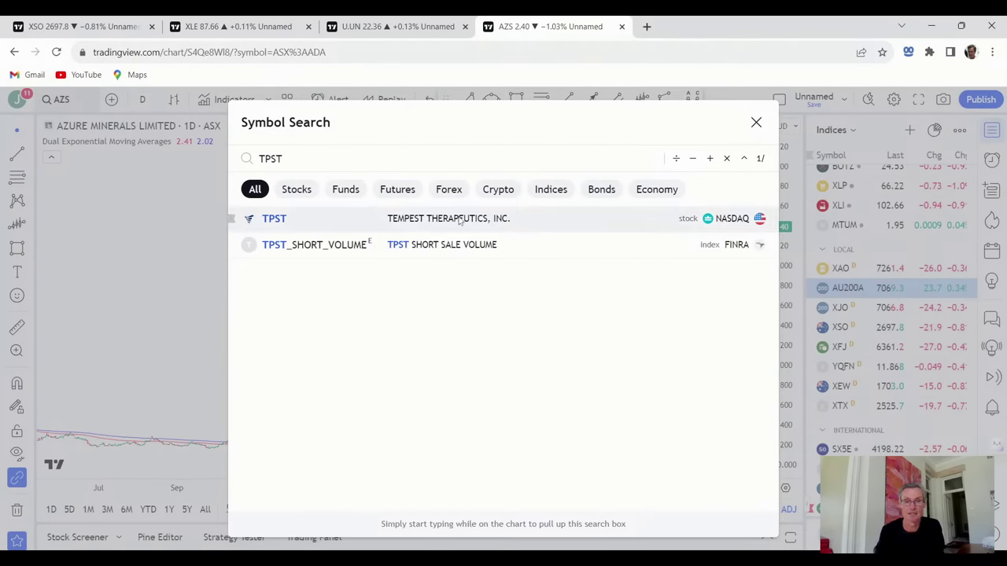
pyautogui.click(460, 221)
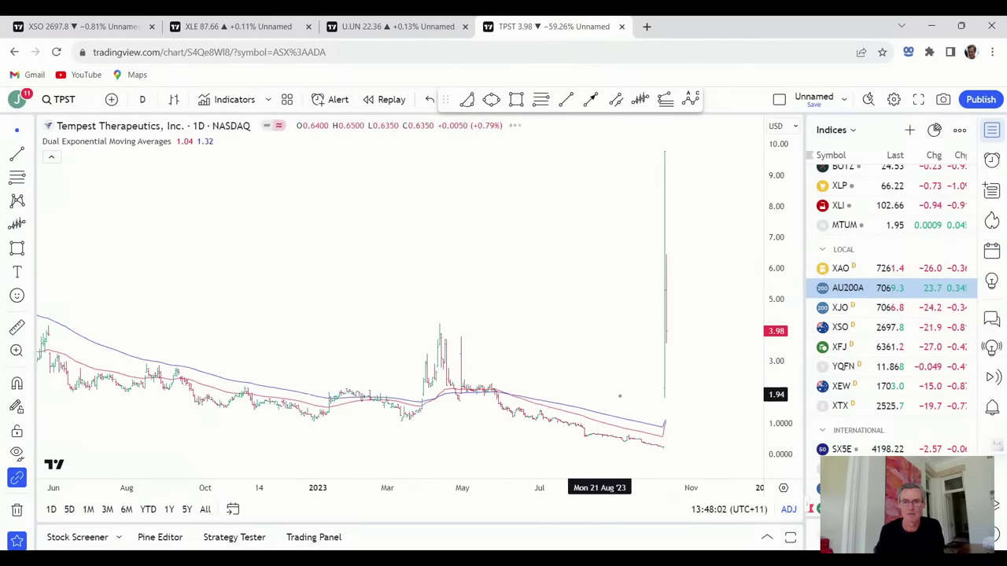
pyautogui.scroll(3, 678, 393)
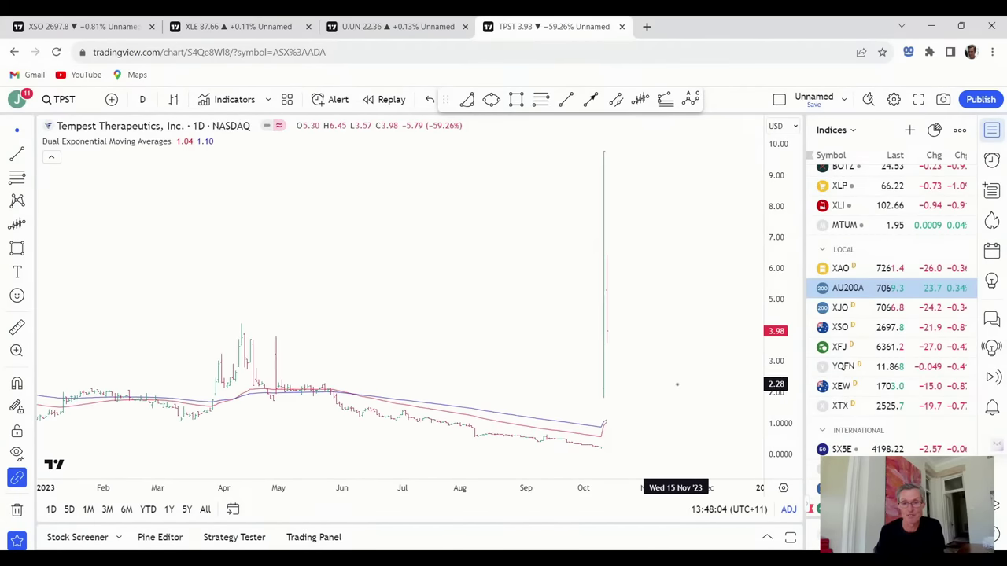
pyautogui.scroll(-1, 687, 381)
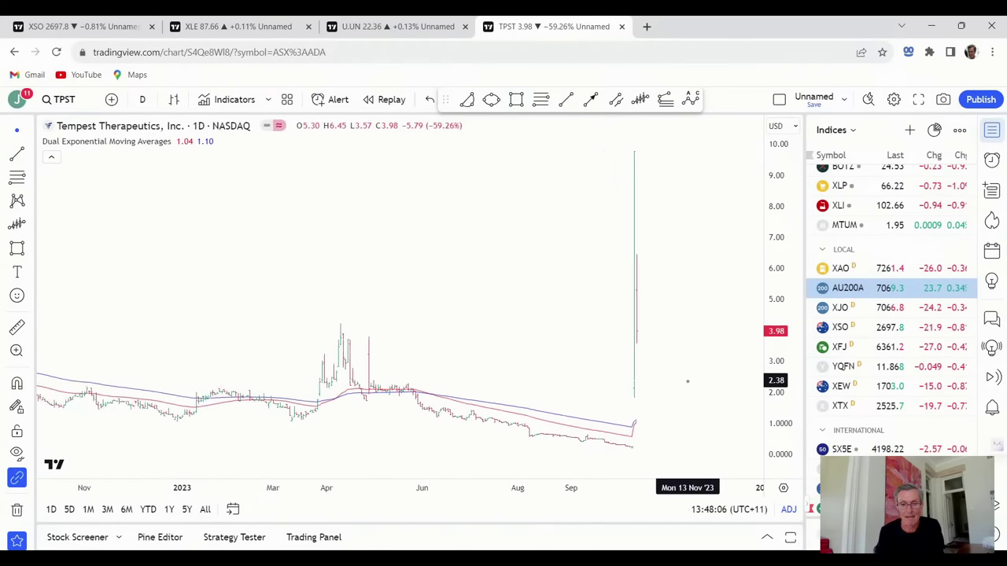
# Search for AFG and open the Australian Finance Group Ltd chart on the ASX
pyautogui.scroll(-2, 687, 380)
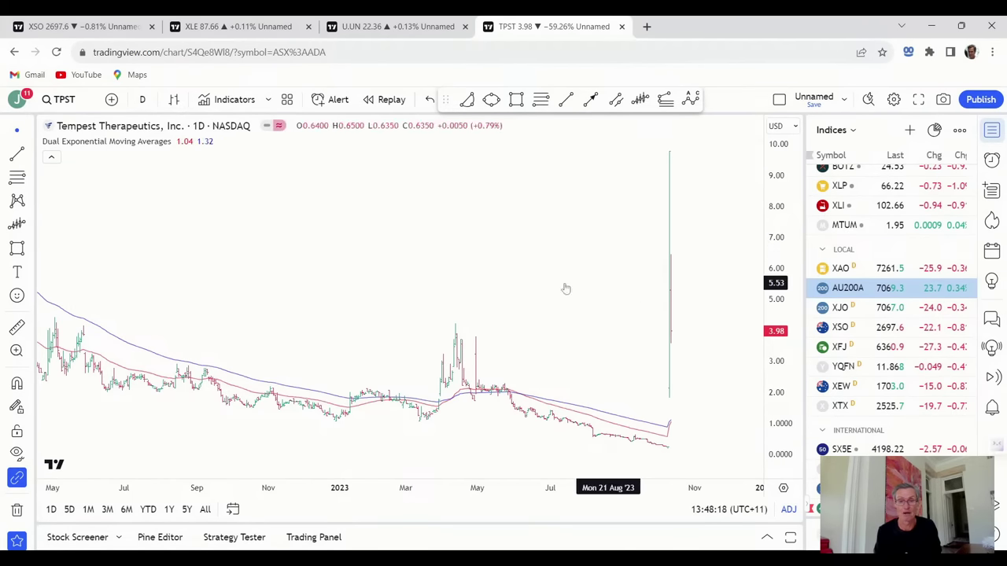
pyautogui.click(78, 99)
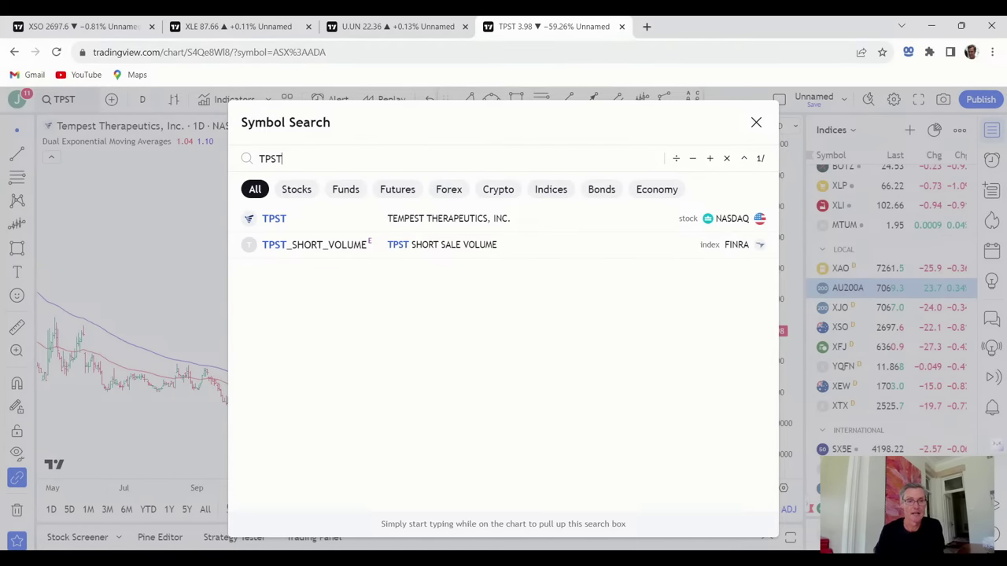
pyautogui.press('BackSpace')
pyautogui.press('BackSpace')
pyautogui.press('BackSpace')
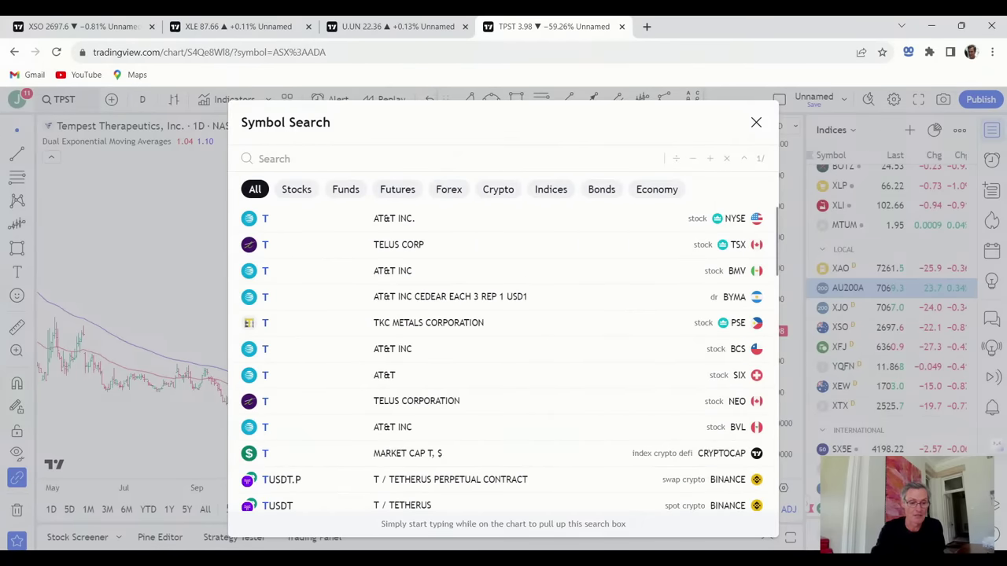
pyautogui.write('AFG')
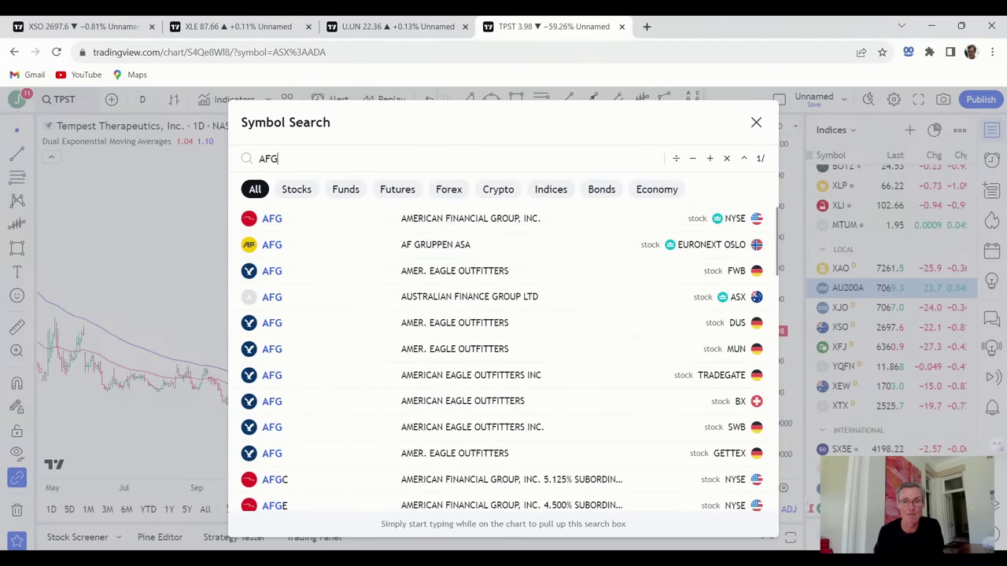
pyautogui.click(494, 307)
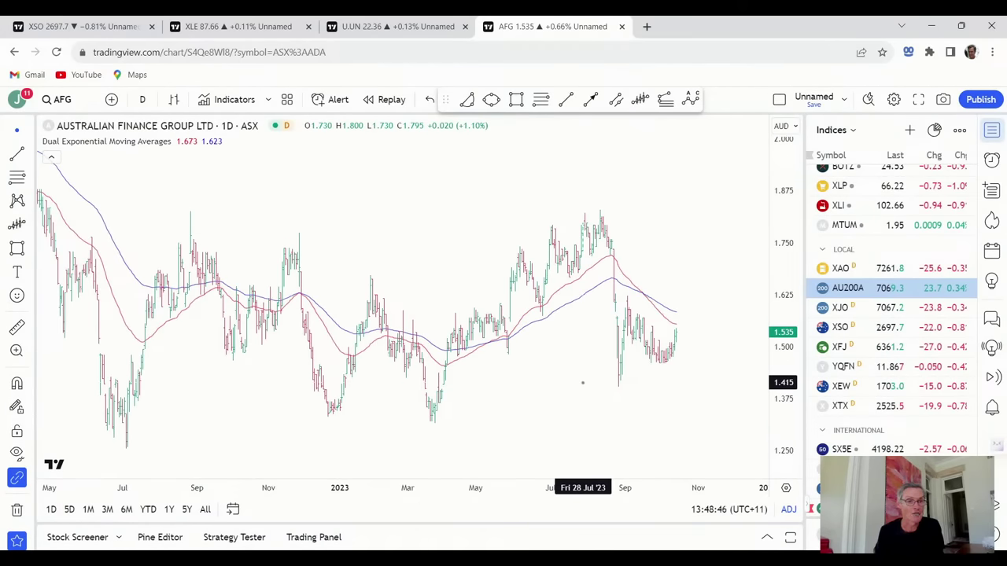
# Examine Australian Finance Group's daily price history from 2019 to October 2023, including the 2022–2023 base and price action around the moving averages
pyautogui.scroll(-2, 573, 385)
pyautogui.scroll(-3, 568, 387)
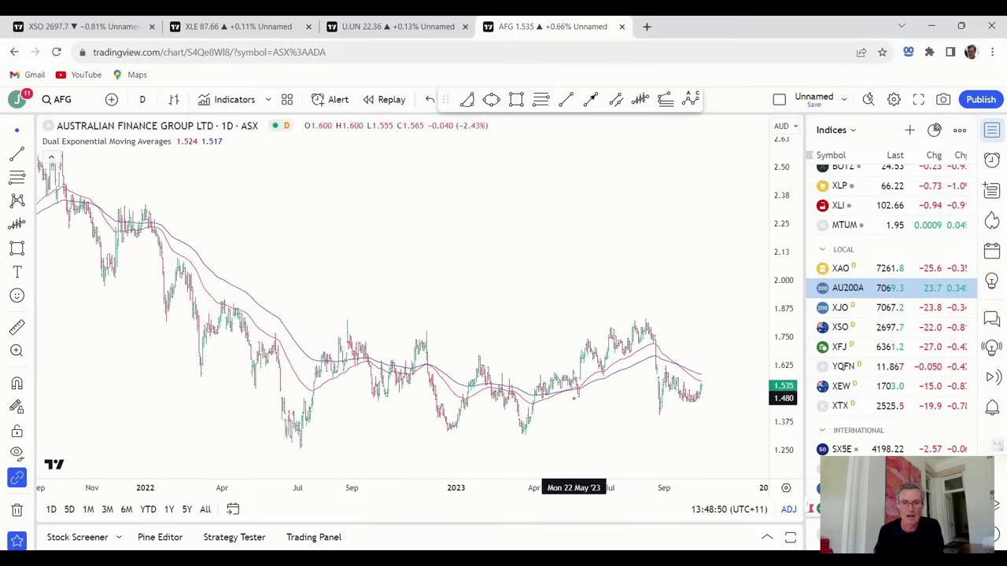
pyautogui.scroll(-3, 507, 385)
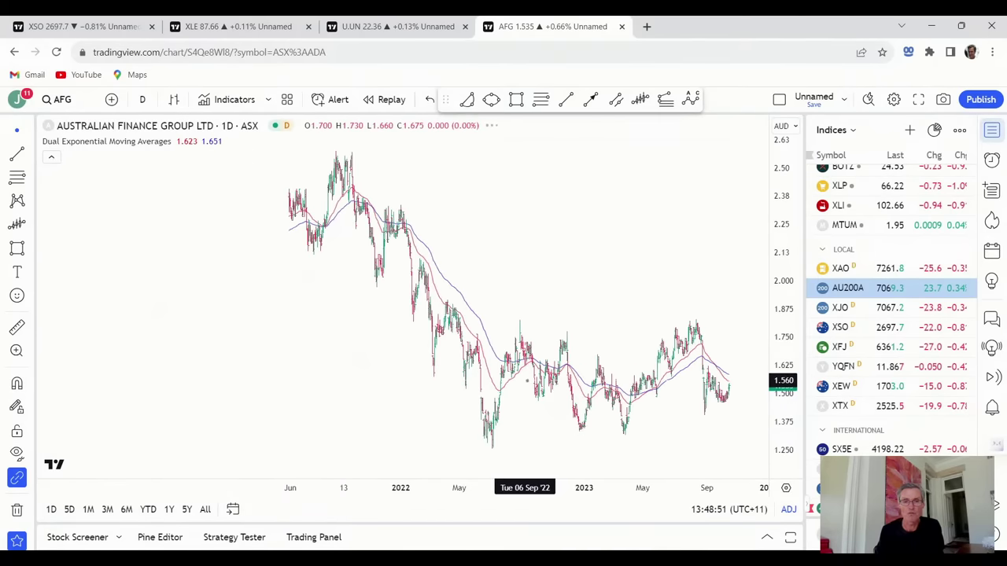
pyautogui.scroll(-4, 525, 381)
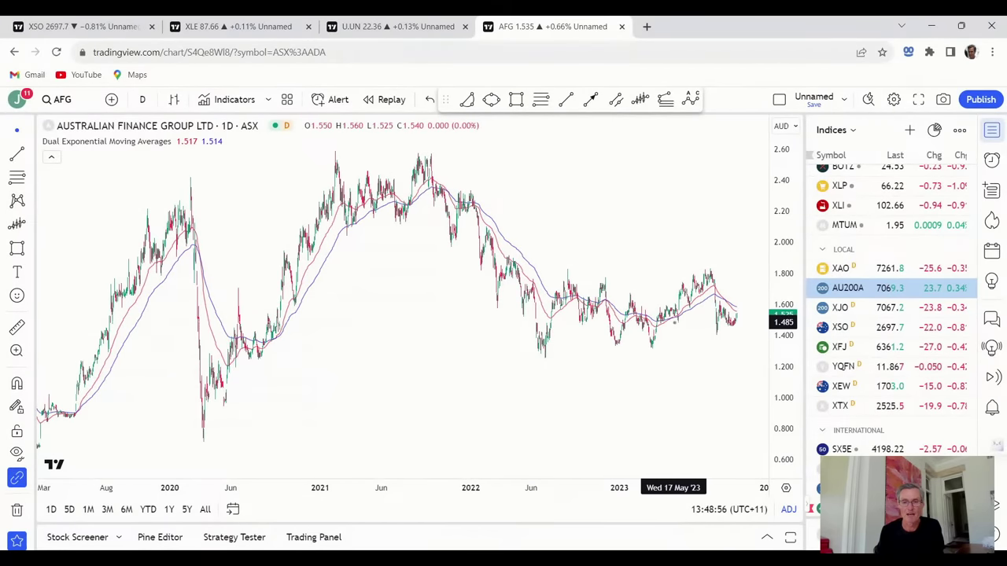
pyautogui.scroll(3, 675, 321)
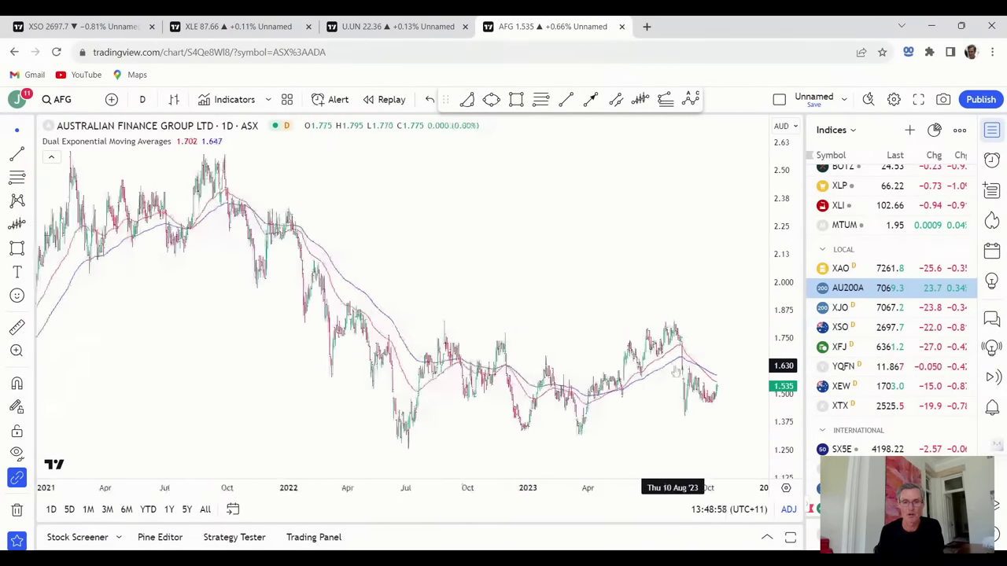
pyautogui.scroll(1, 674, 369)
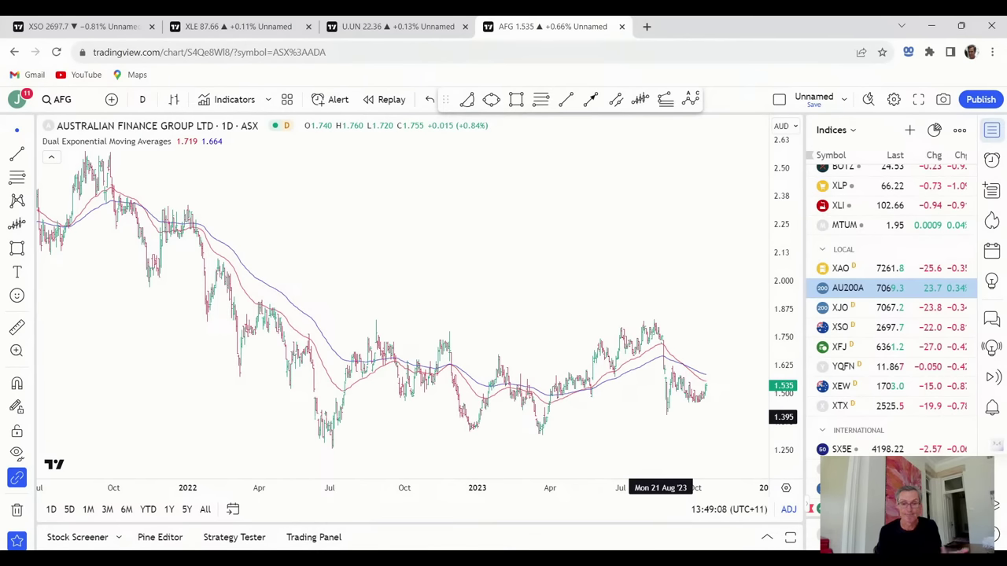
pyautogui.scroll(-3, 651, 432)
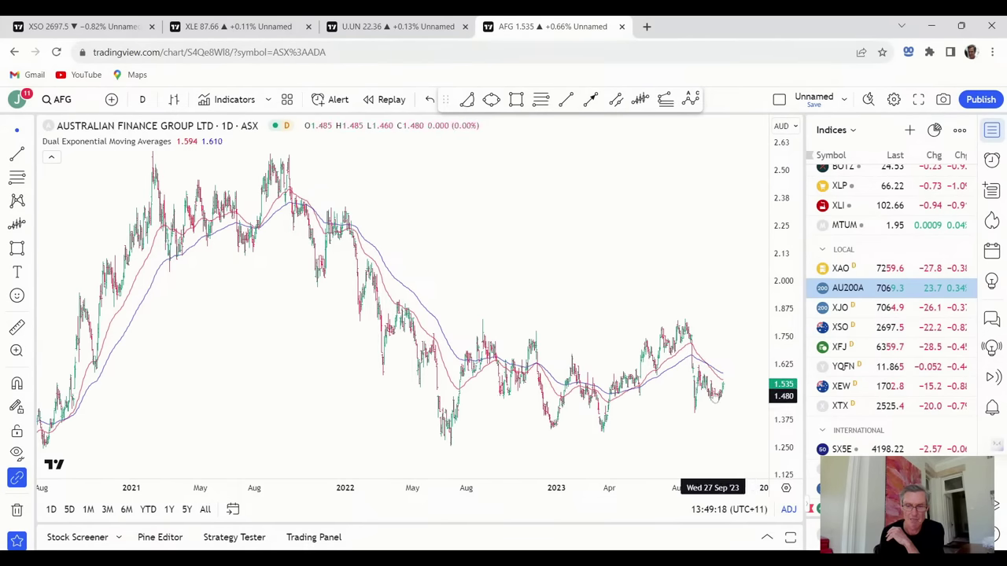
pyautogui.scroll(-2, 729, 412)
pyautogui.scroll(5, 725, 413)
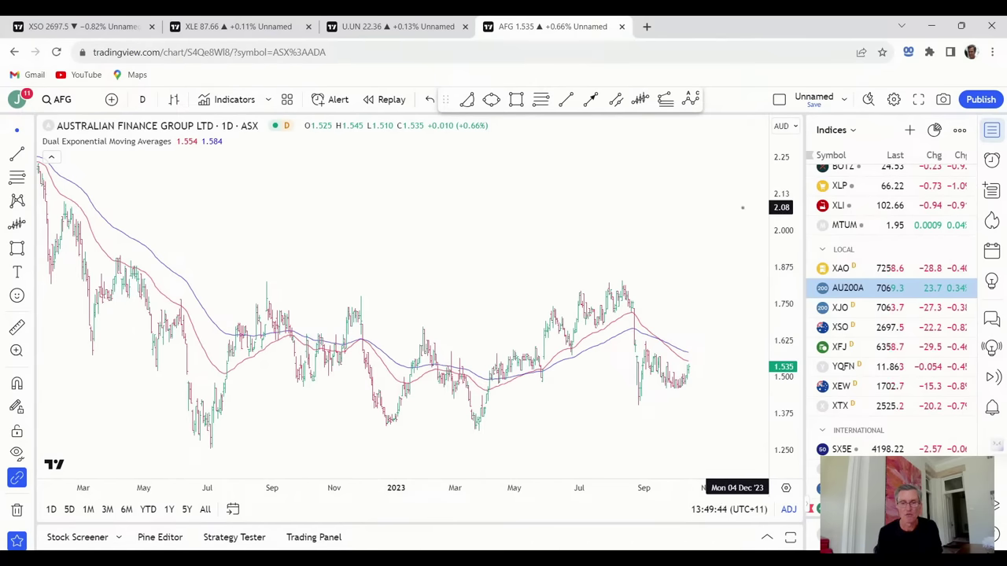
pyautogui.scroll(-5, 741, 207)
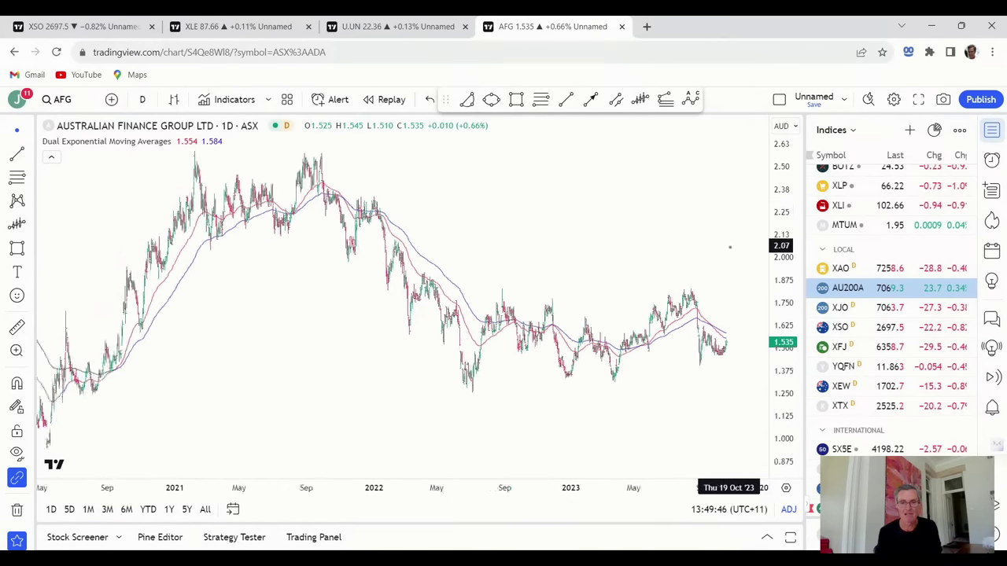
pyautogui.moveTo(669, 383); pyautogui.dragTo(604, 382)
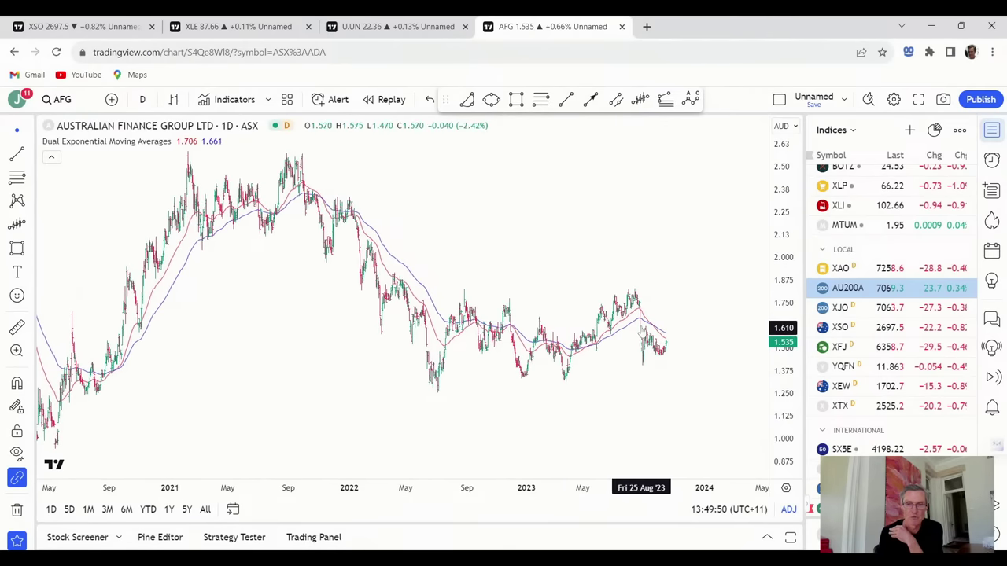